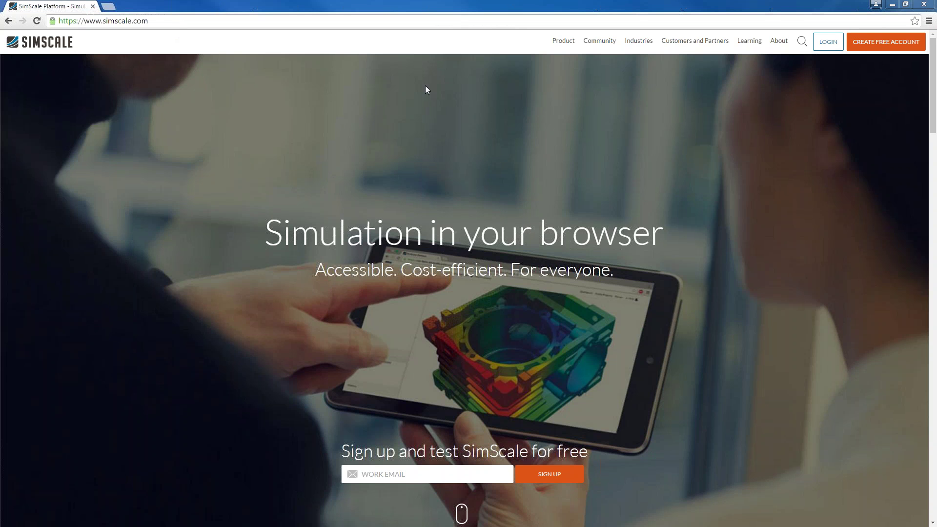
Step: Open the free account form, cancel it, and log in with the existing account
left_click(874, 46)
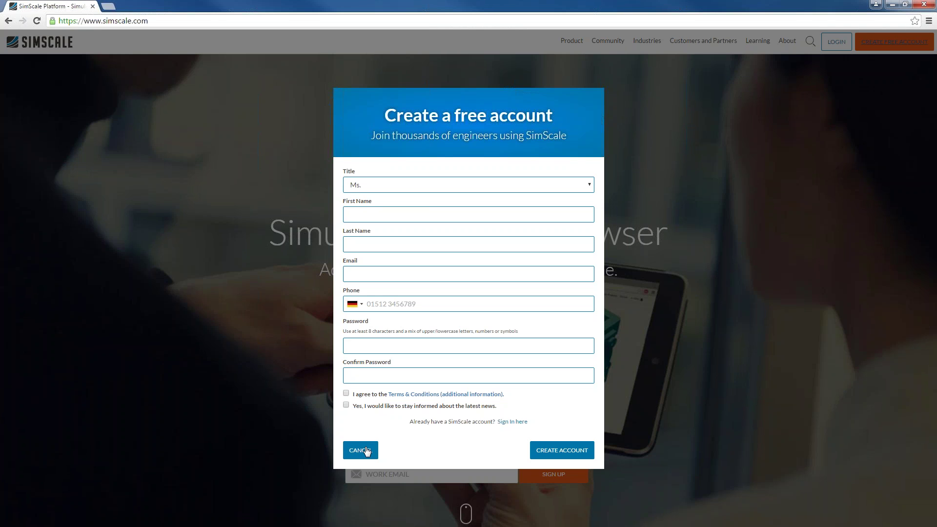
left_click(360, 450)
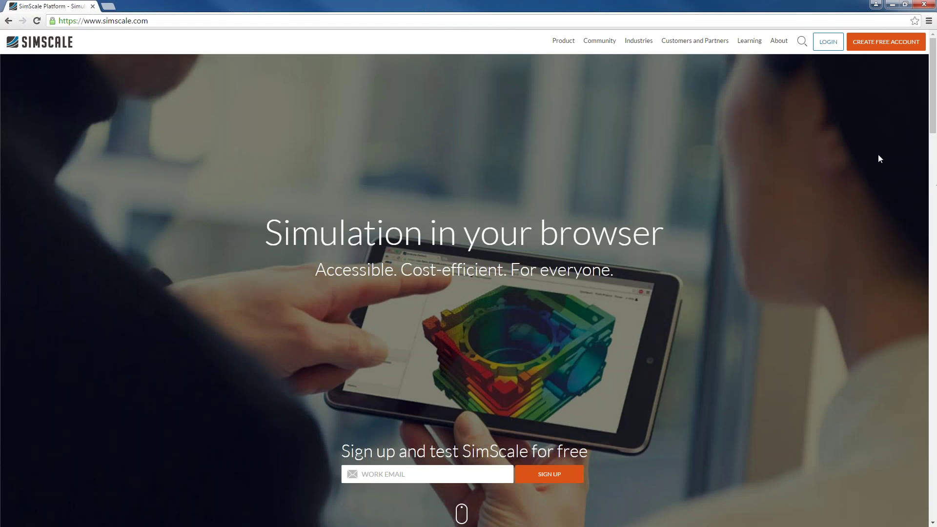
left_click(828, 43)
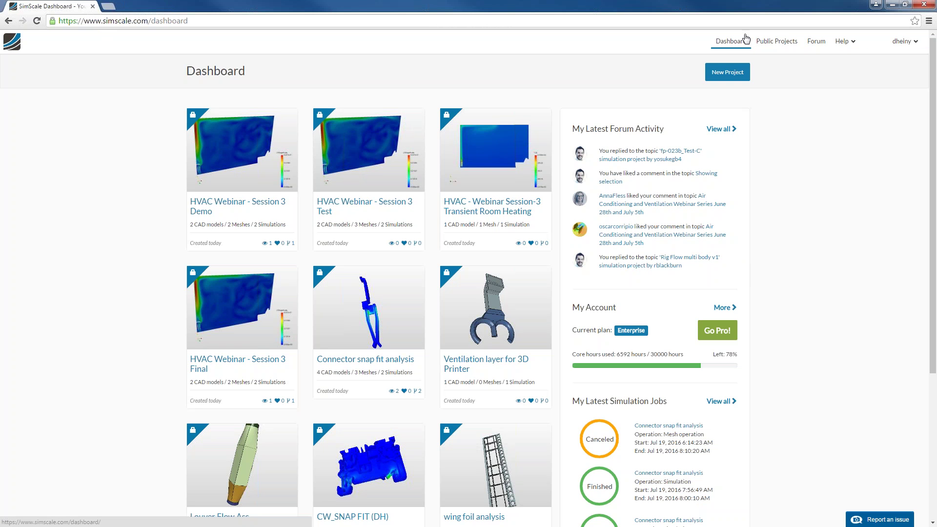
Step: Review the dashboard's project list, forum activity, core-hour usage and latest simulation jobs
scroll(184, 173, "down", 5)
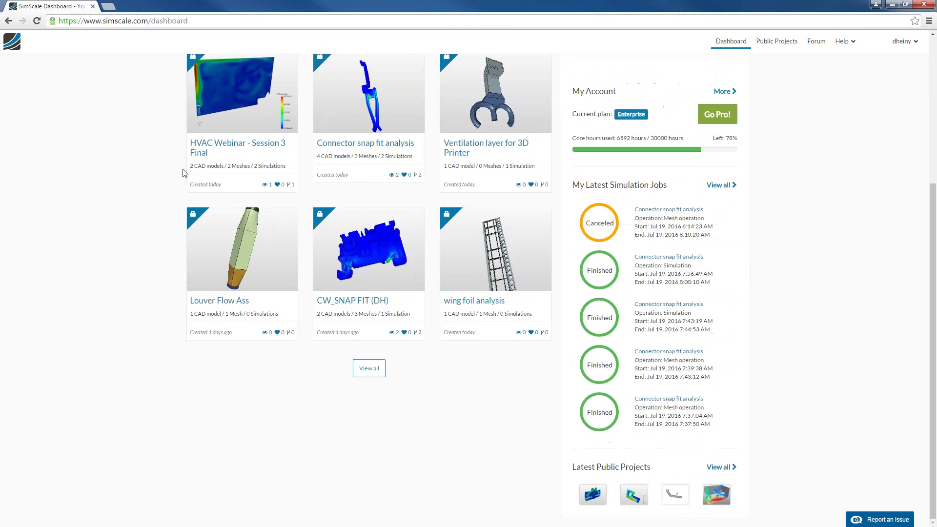
scroll(183, 173, "up", 5)
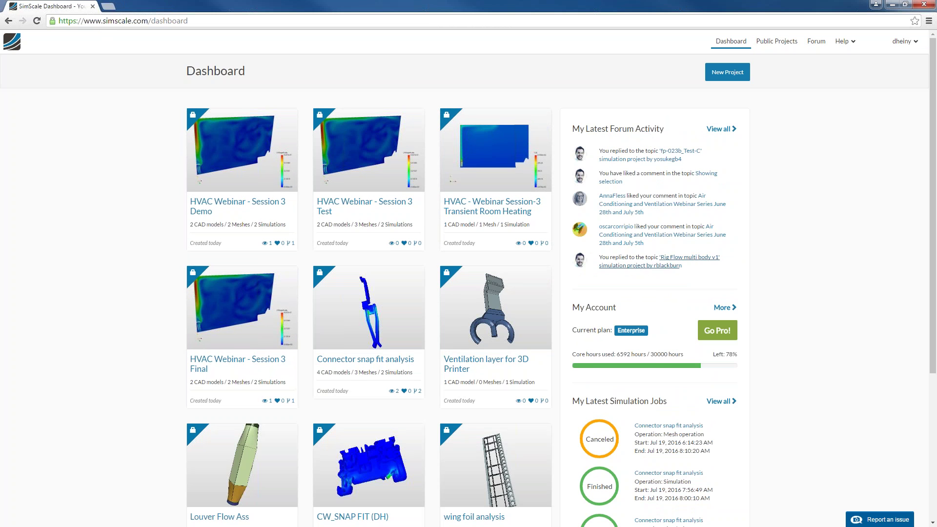
scroll(629, 273, "down", 1)
right_click(634, 242)
key("Escape")
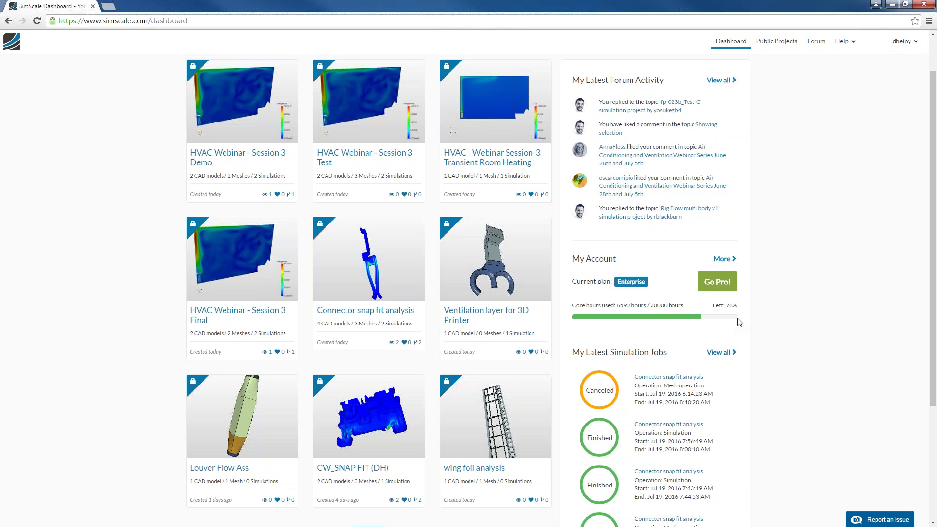
scroll(738, 319, "down", 2)
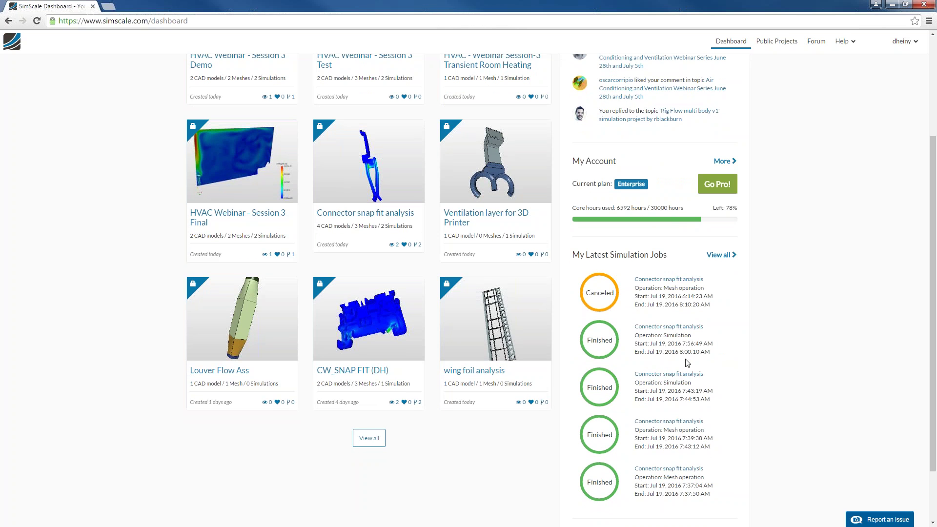
scroll(757, 381, "up", 3)
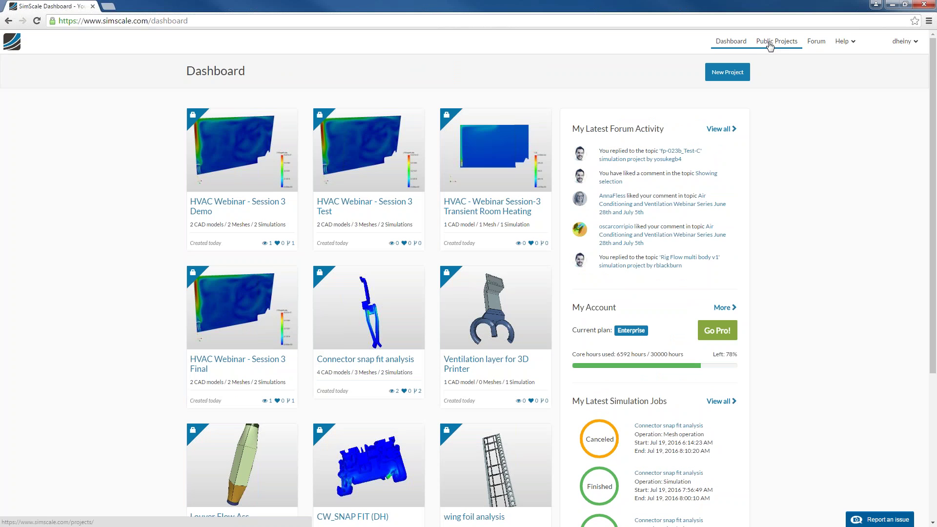
Step: Browse the public projects library for example simulations
left_click(770, 46)
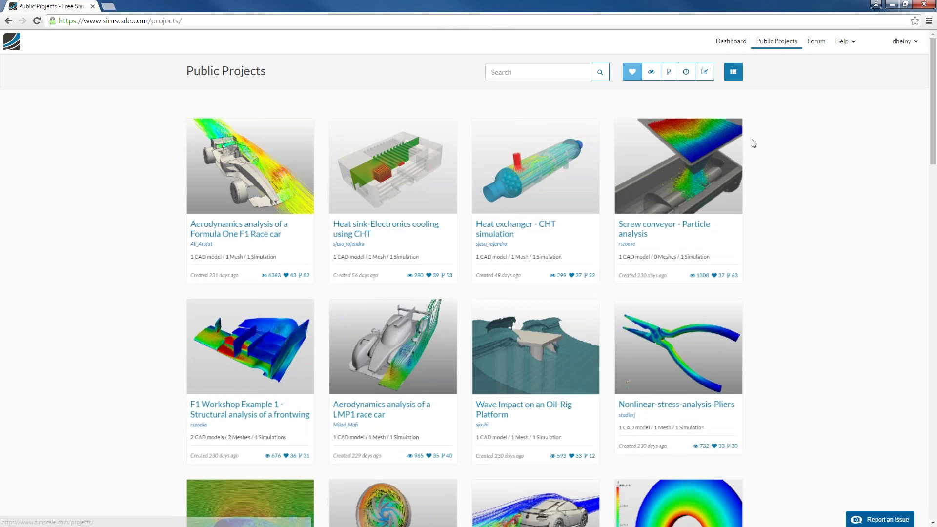
scroll(754, 231, "down", 19)
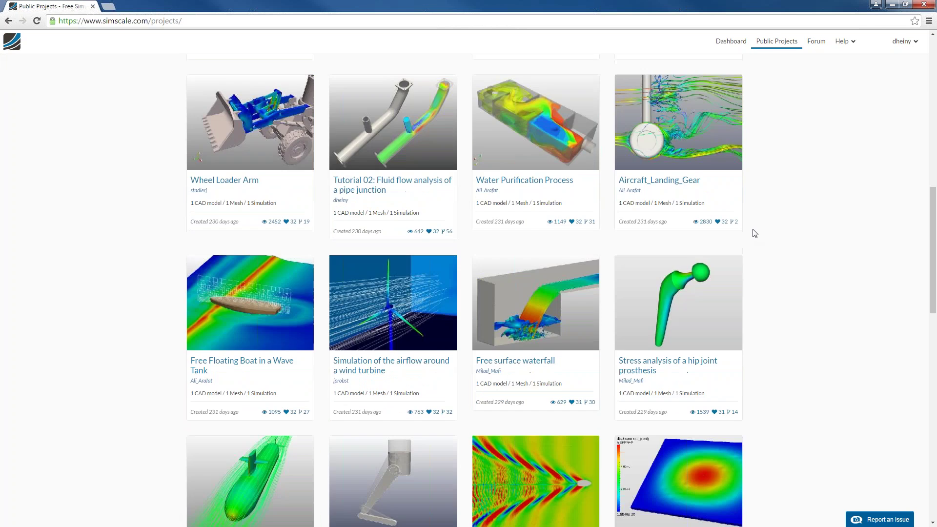
scroll(754, 228, "down", 7)
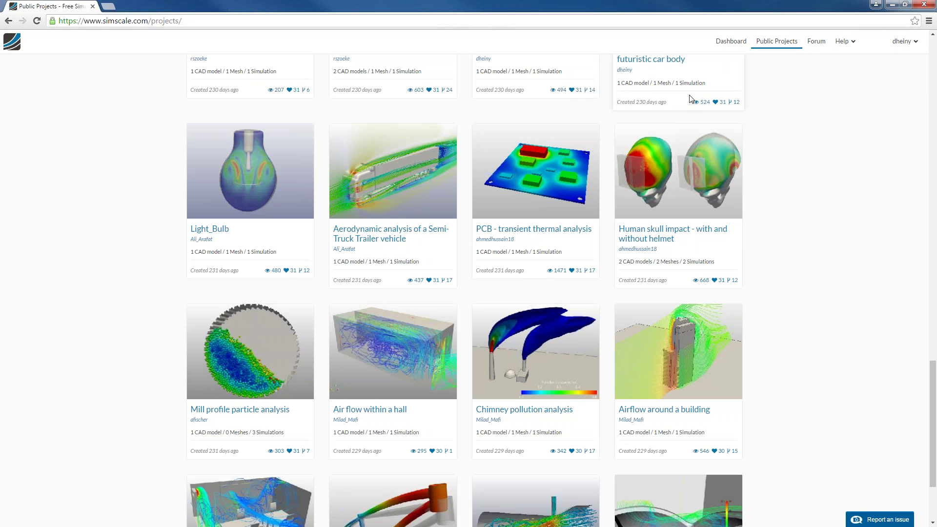
scroll(732, 126, "down", 3)
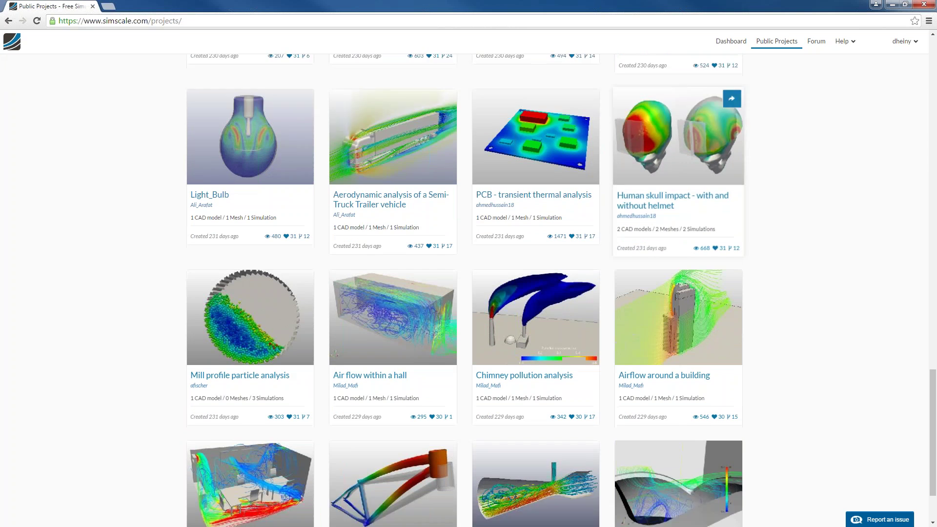
scroll(737, 120, "down", 15)
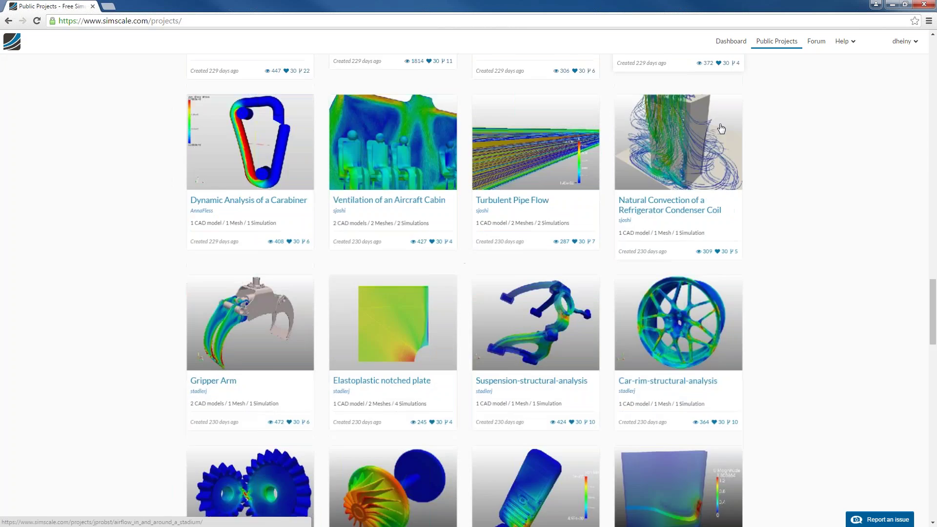
scroll(935, 374, "down", 6)
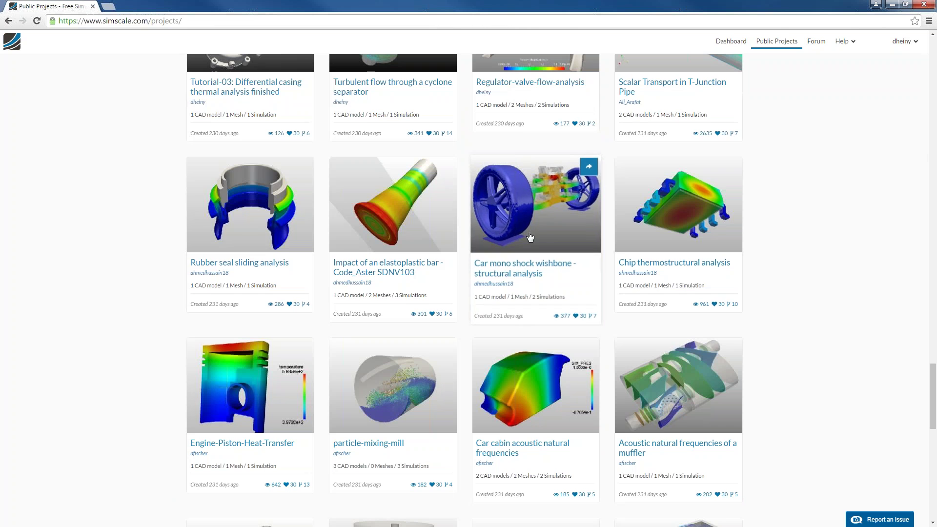
Step: Open the Car mono shock wishbone - structural analysis project and review its model, description and available project actions
left_click(542, 197)
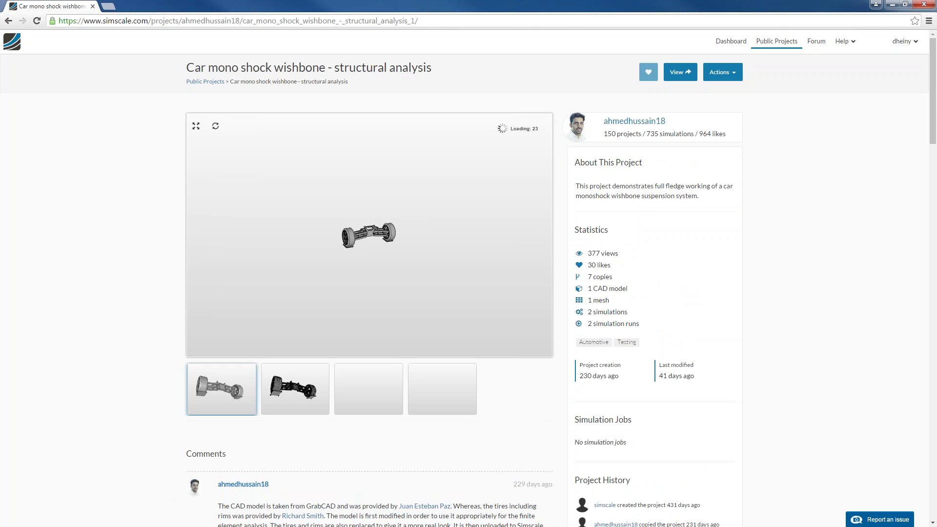
scroll(760, 233, "down", 15)
scroll(756, 233, "up", 15)
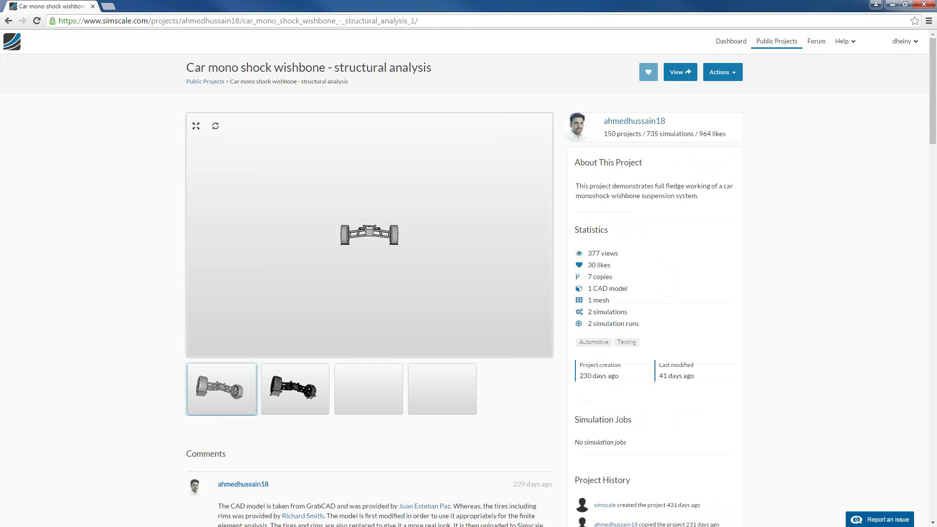
scroll(719, 259, "down", 12)
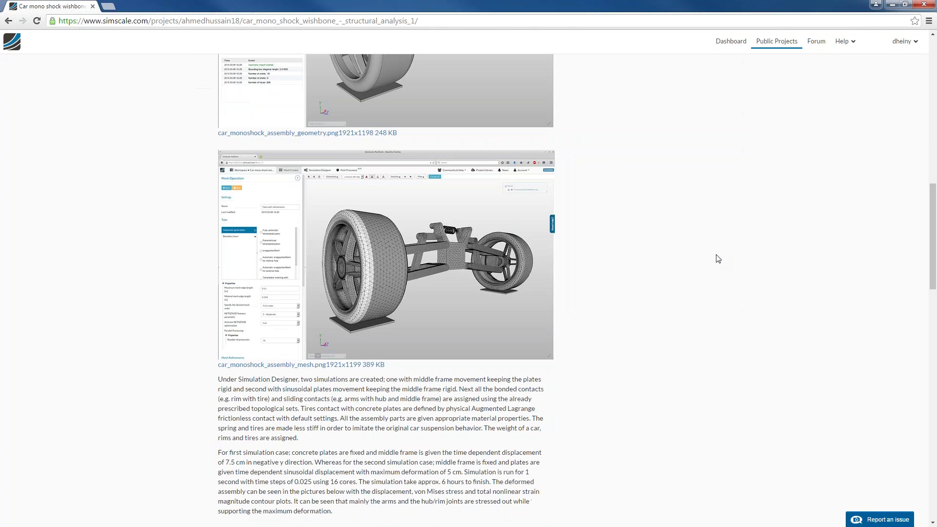
scroll(719, 259, "up", 12)
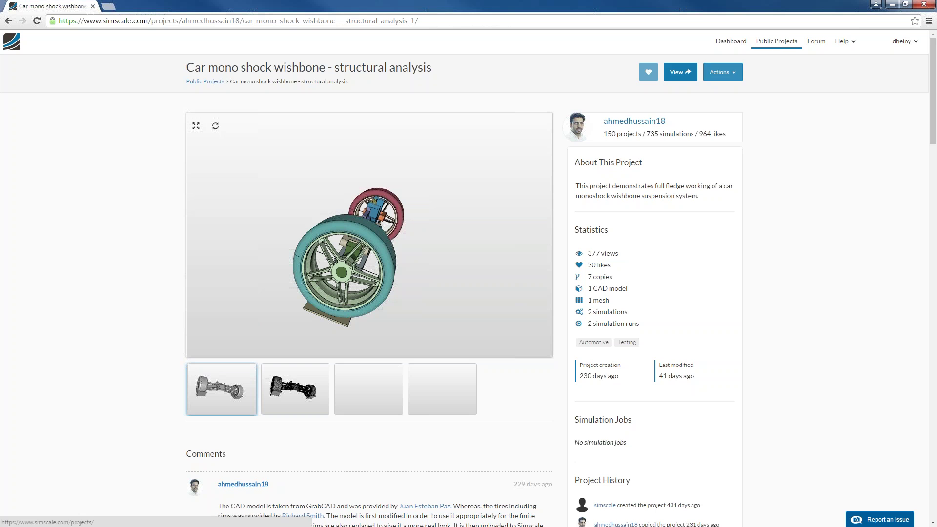
left_click(722, 73)
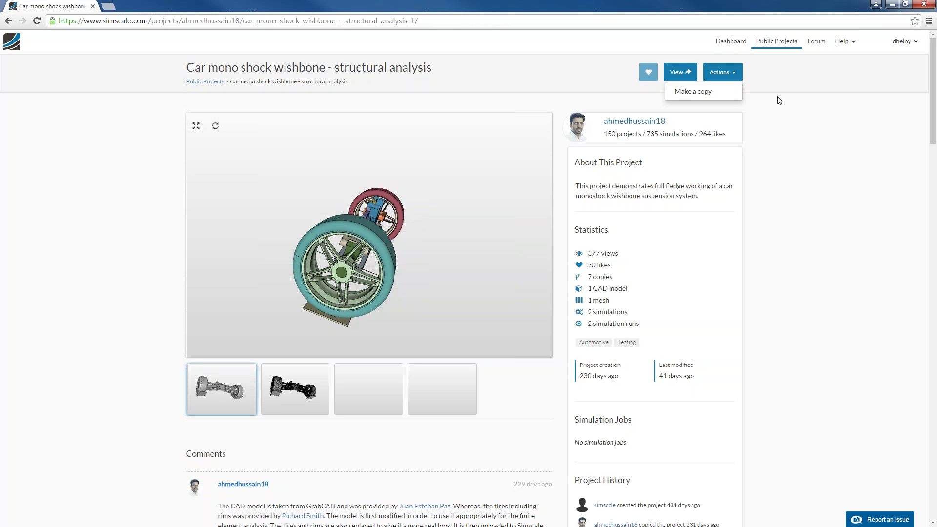
left_click(781, 137)
Step: Open the community forum and check the available help and account options
left_click(816, 41)
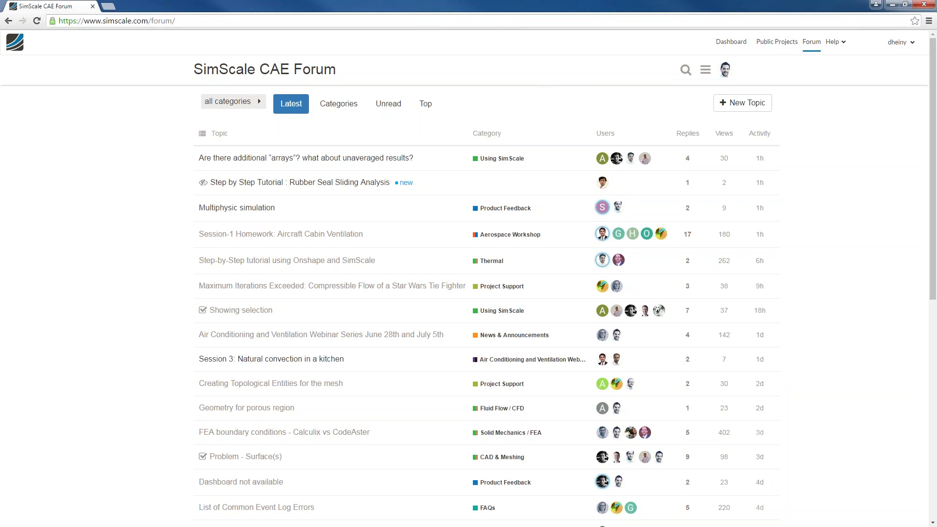
left_click(830, 43)
left_click(899, 42)
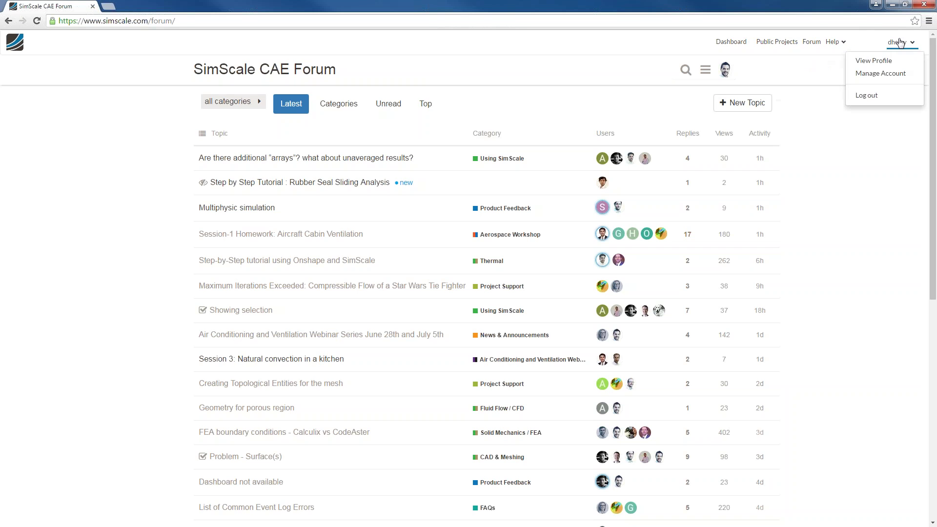
Step: Return to the dashboard and open the HVAC Webinar - Session 3 Demo project
left_click(749, 44)
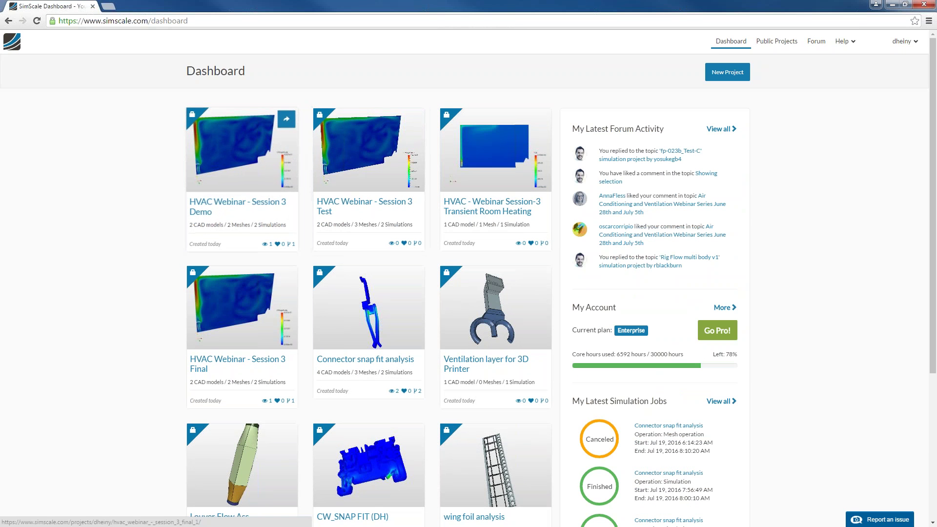
left_click(290, 133)
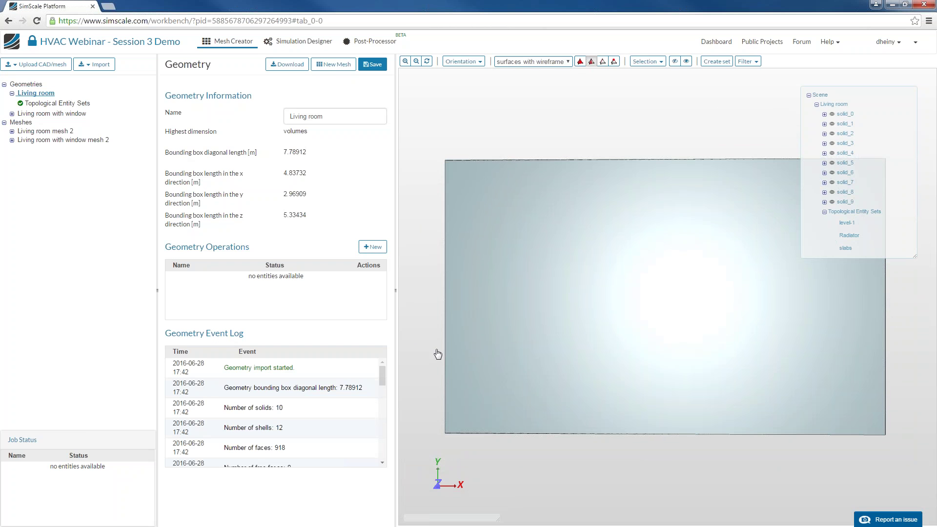
Step: Display the Living room geometry in wireframe render mode and inspect the room's interior from several angles
mouse_move(576, 438)
left_mouse_down()
mouse_move(546, 371)
mouse_move(576, 335)
mouse_move(576, 318)
mouse_move(584, 368)
mouse_move(525, 401)
mouse_move(554, 345)
mouse_move(573, 346)
mouse_move(581, 240)
mouse_move(668, 362)
mouse_move(635, 342)
left_mouse_up()
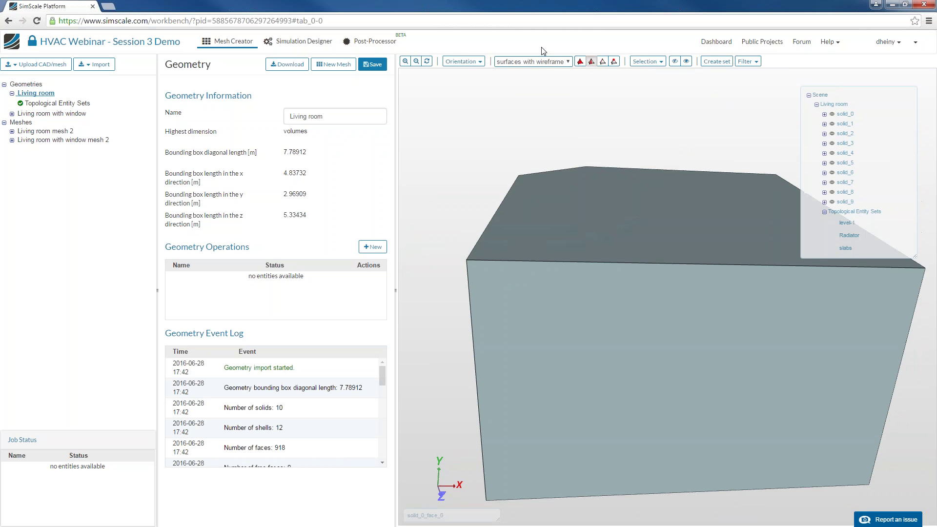
left_click(532, 61)
left_click(517, 88)
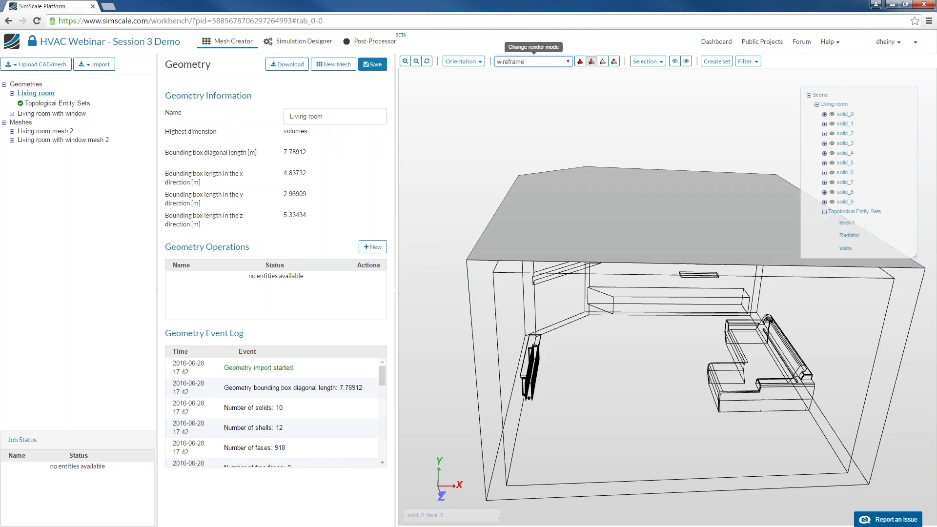
scroll(580, 168, "down", 5)
mouse_move(470, 144)
left_mouse_down()
mouse_move(541, 164)
mouse_move(747, 342)
left_mouse_up()
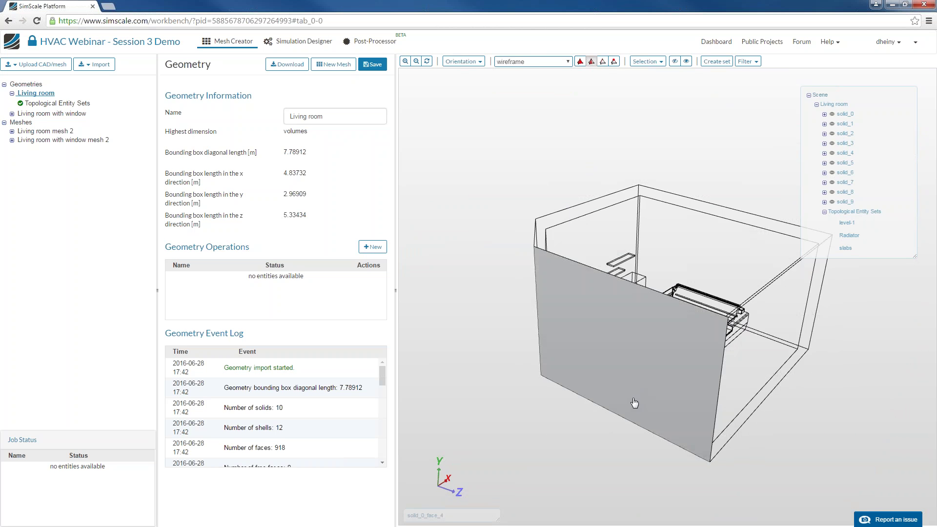
right_click_drag(450, 240, 444, 237)
left_click_drag(443, 237, 770, 147)
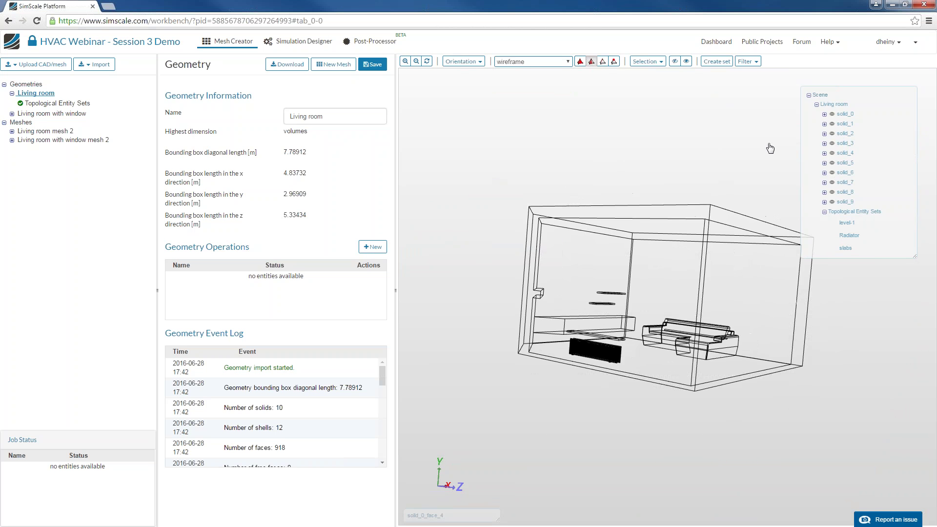
left_click_drag(657, 140, 583, 148)
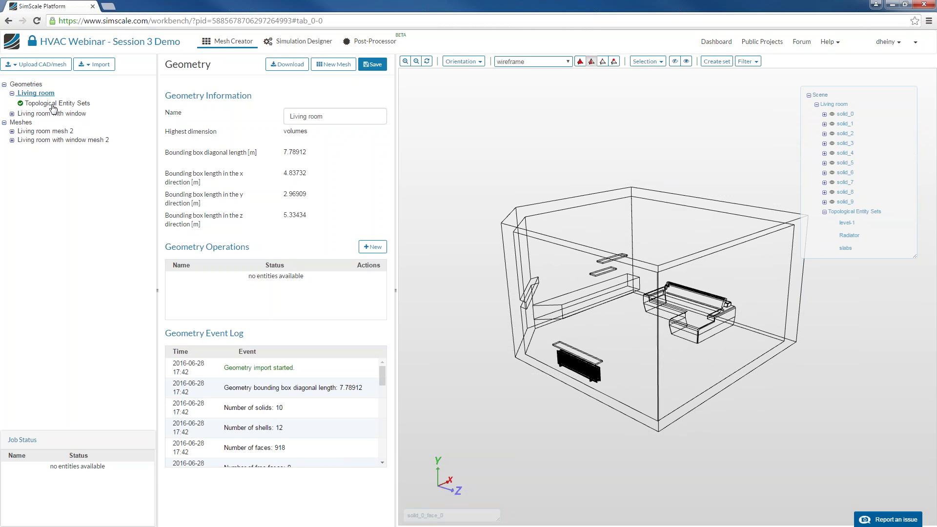
Step: Show the Living room's topological entity sets and examine the radiator and the surrounding furniture up close
left_click(53, 104)
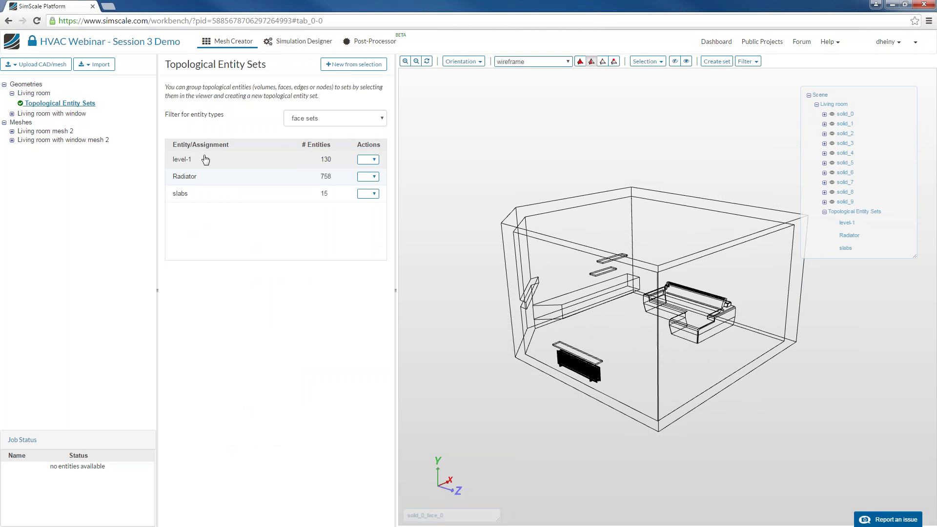
scroll(633, 342, "up", 5)
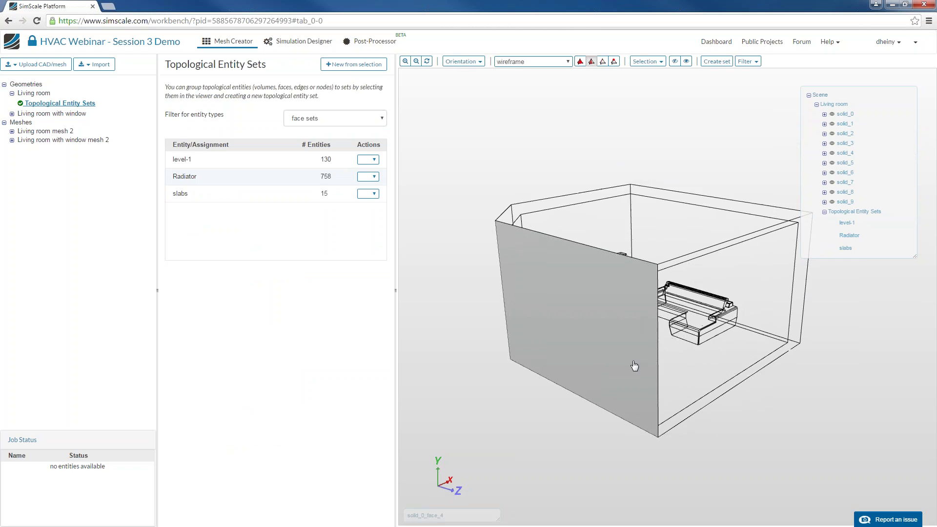
scroll(692, 345, "up", 10)
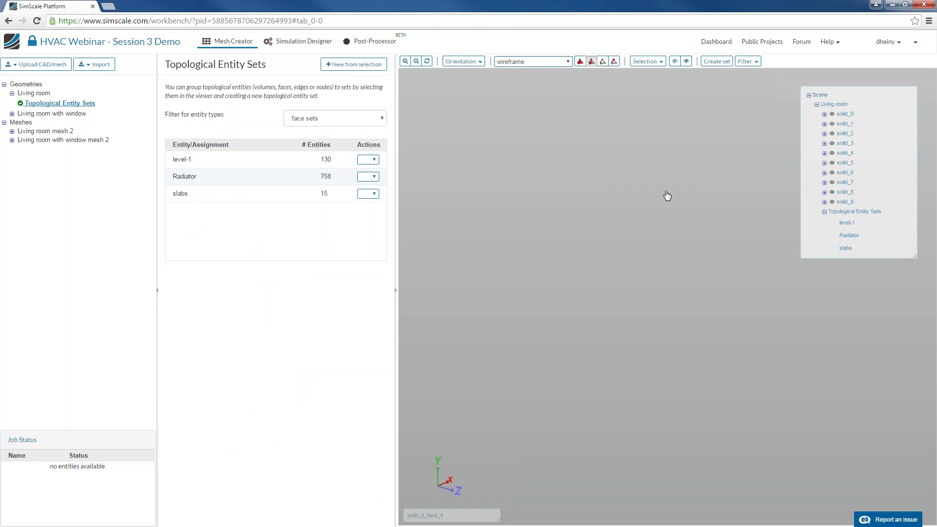
scroll(655, 253, "down", 2)
scroll(484, 491, "down", 8)
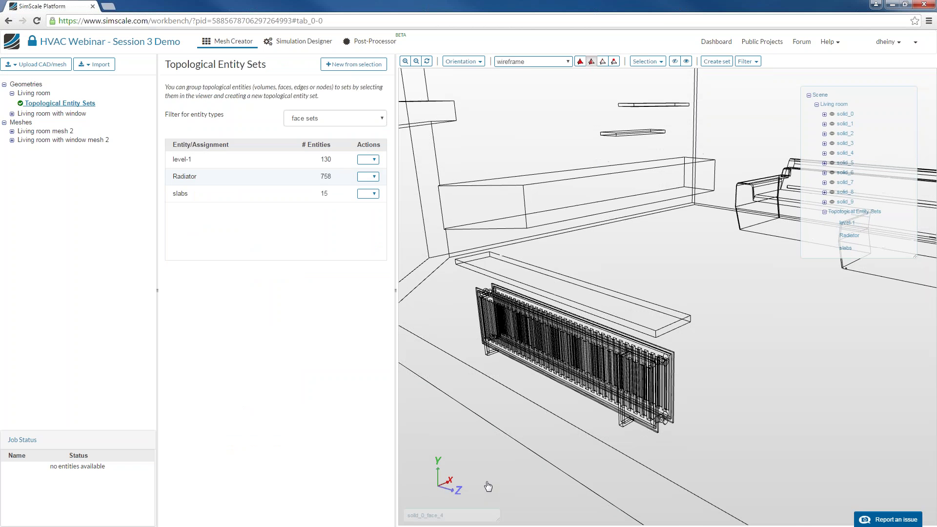
left_click_drag(488, 484, 490, 482)
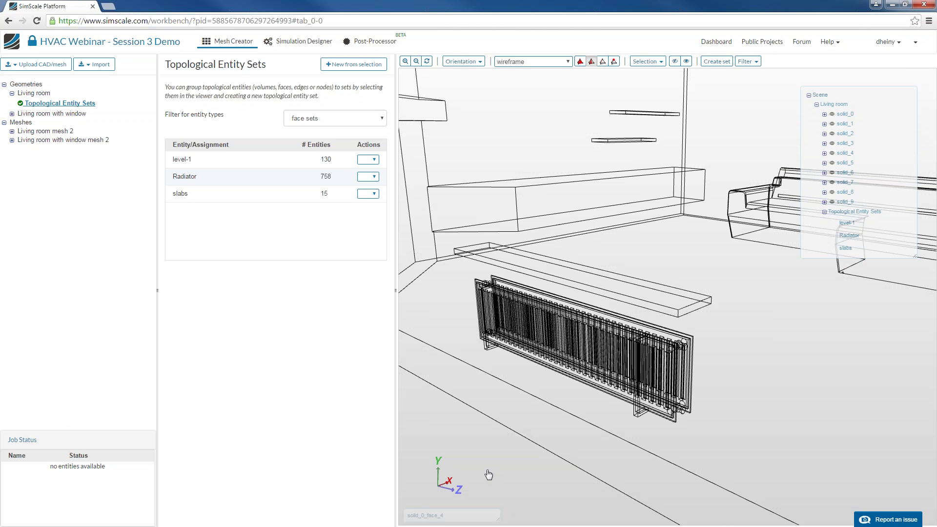
scroll(482, 449, "down", 5)
left_click_drag(506, 412, 511, 412)
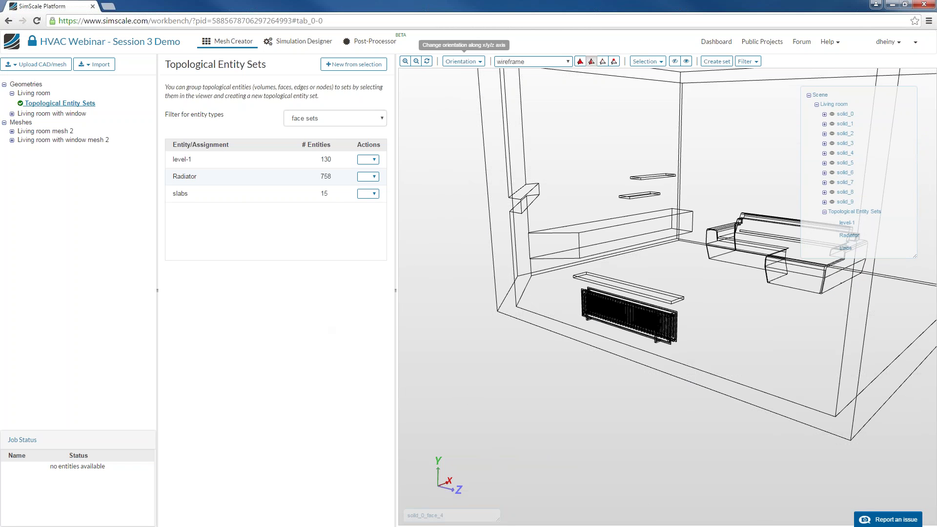
Step: Display the Living room geometry in the surfaces with wireframe render mode
left_click(517, 62)
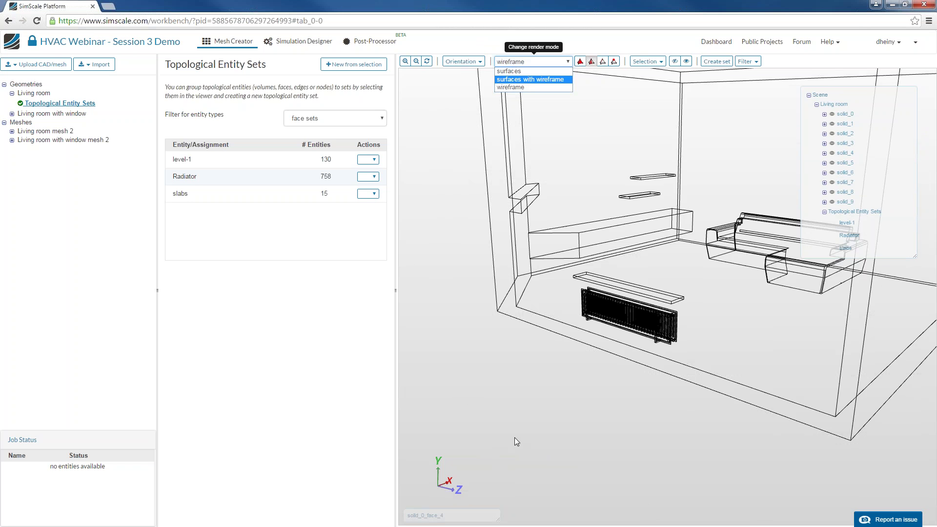
scroll(508, 246, "down", 5)
middle_click_drag(586, 171, 538, 199)
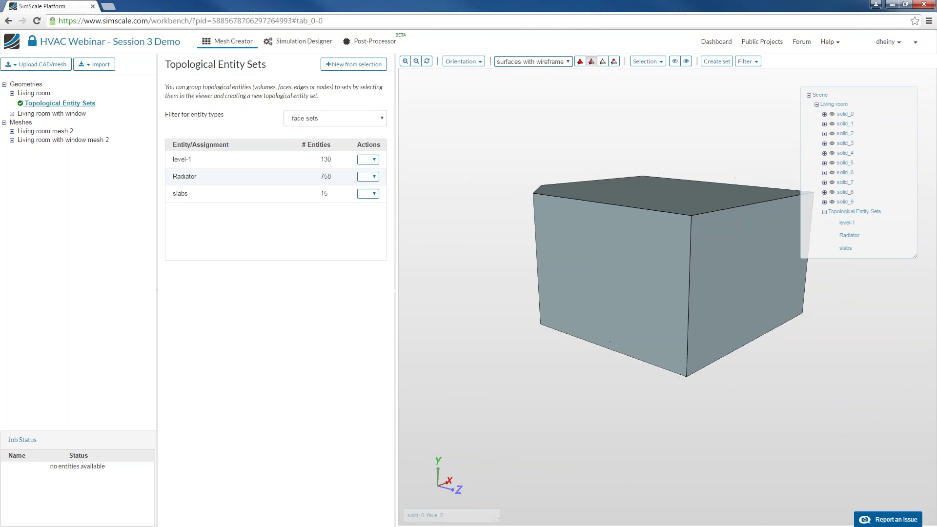
Step: Pick the outer volume solid_0 and hide it to inspect the radiator and sofa inside the room
left_click(580, 62)
left_click(629, 240)
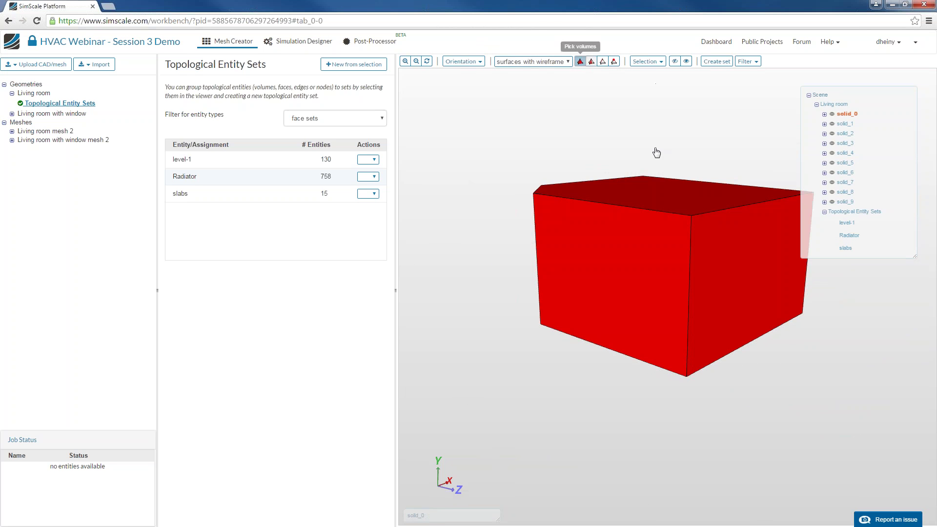
left_click(675, 61)
scroll(604, 439, "up", 4)
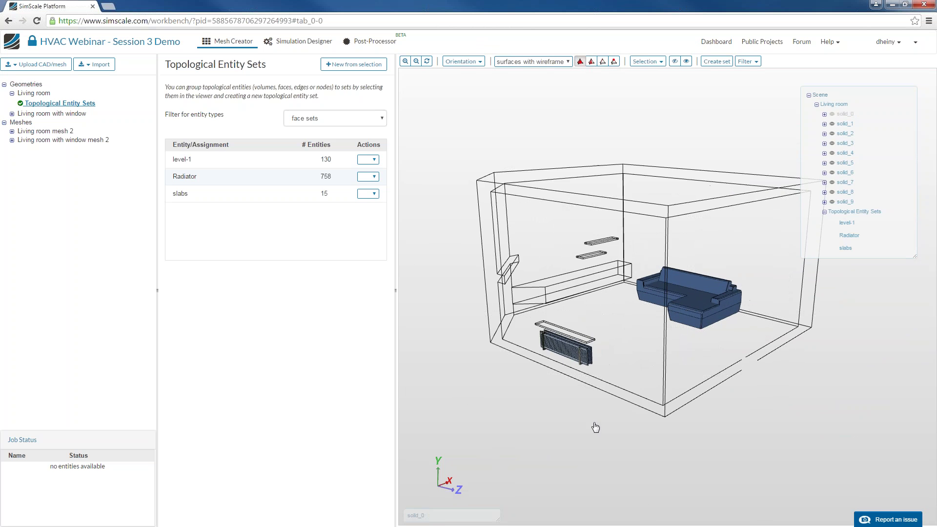
middle_click_drag(604, 439, 610, 412)
left_click_drag(582, 339, 540, 362)
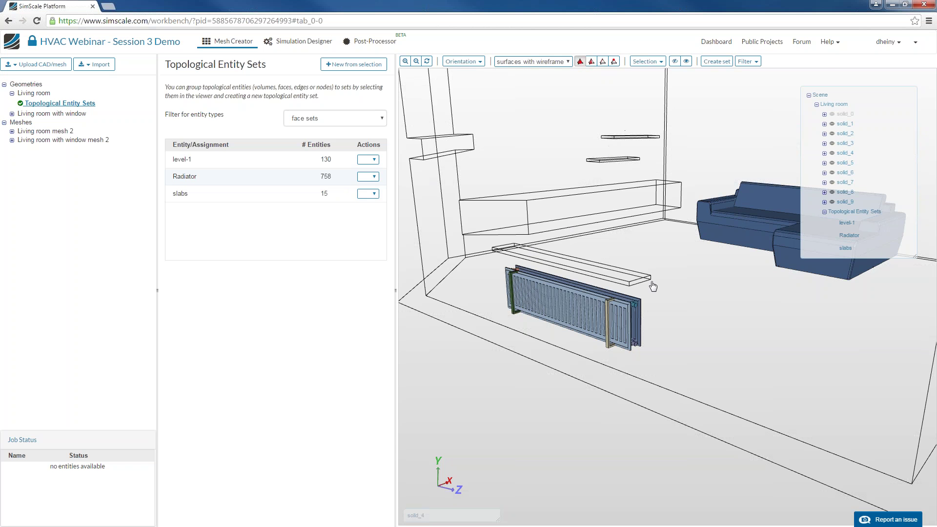
right_click_drag(652, 284, 636, 129)
left_click_drag(636, 130, 554, 182)
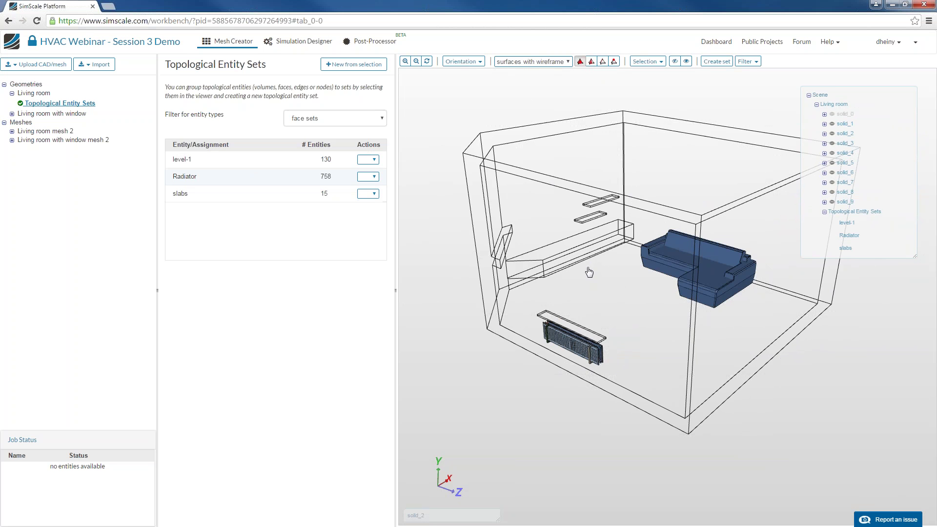
left_click_drag(586, 269, 590, 288)
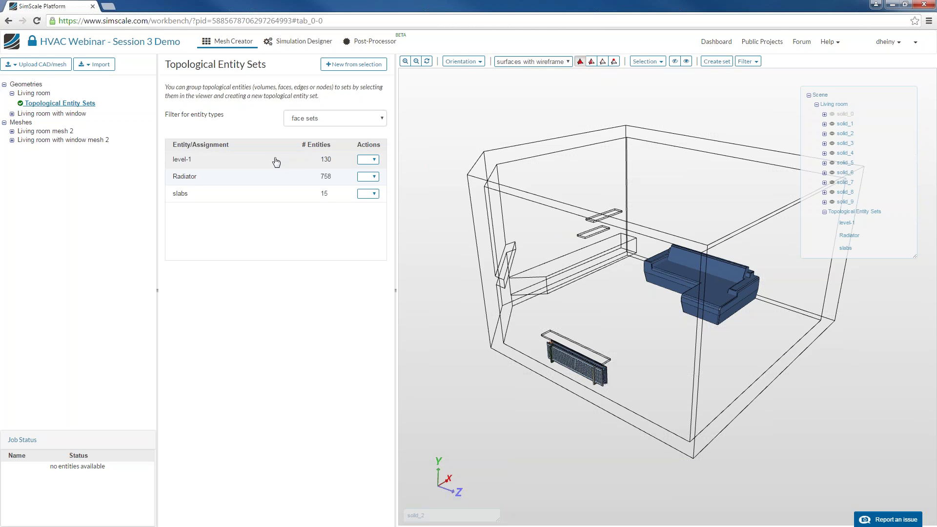
left_click(34, 93)
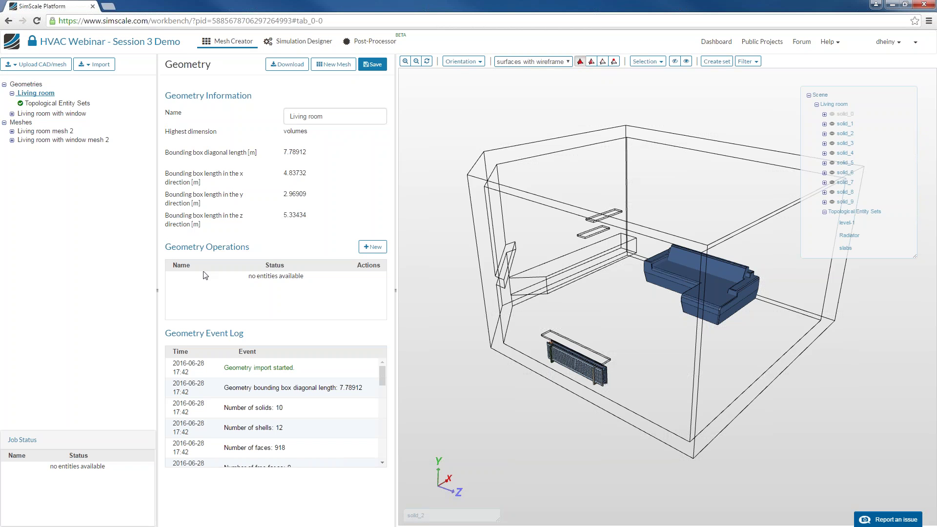
left_click_drag(476, 237, 484, 245)
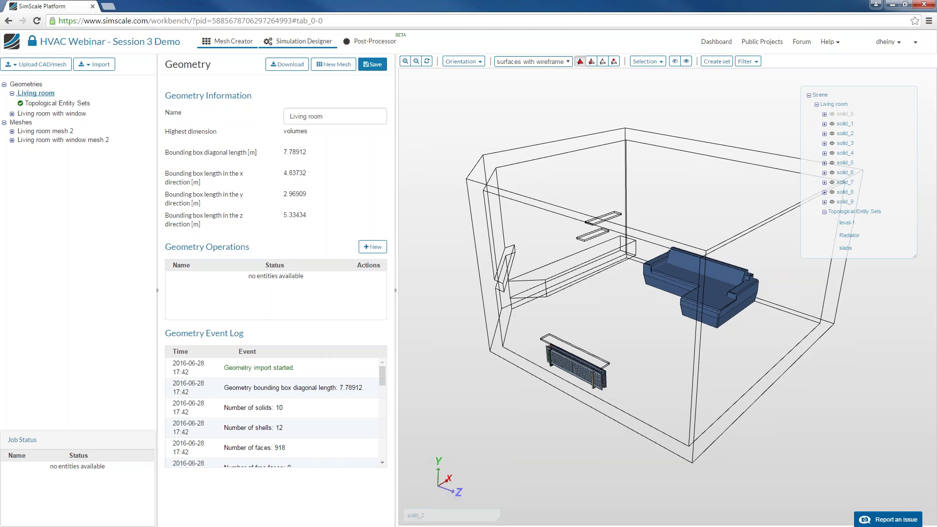
left_click(353, 68)
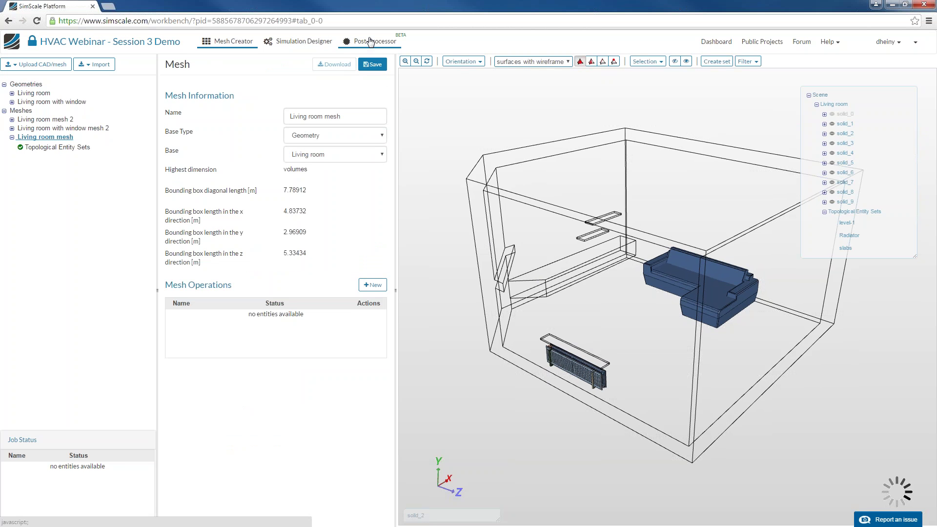
right_click(39, 137)
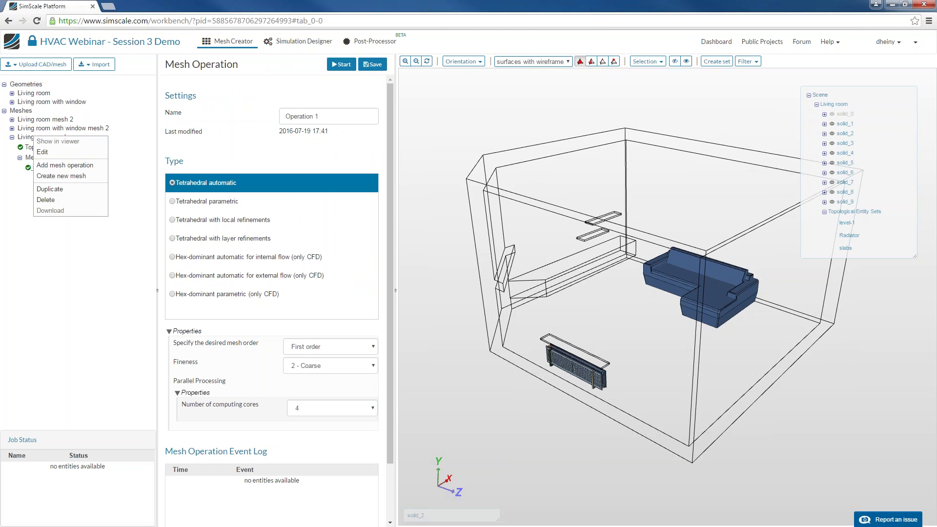
left_click(48, 200)
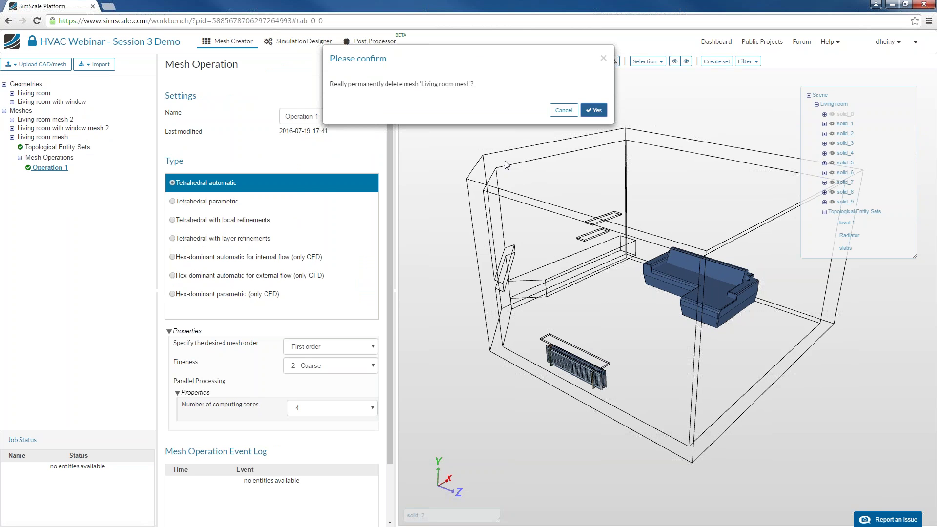
left_click(594, 110)
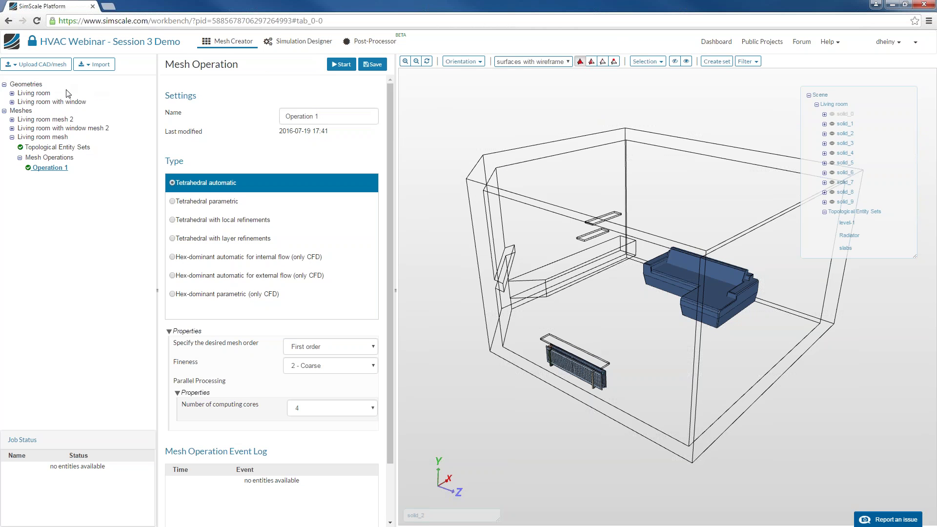
Step: Create a new mesh from the Living room geometry and rename it "Living room mesh demo"
left_click(12, 93)
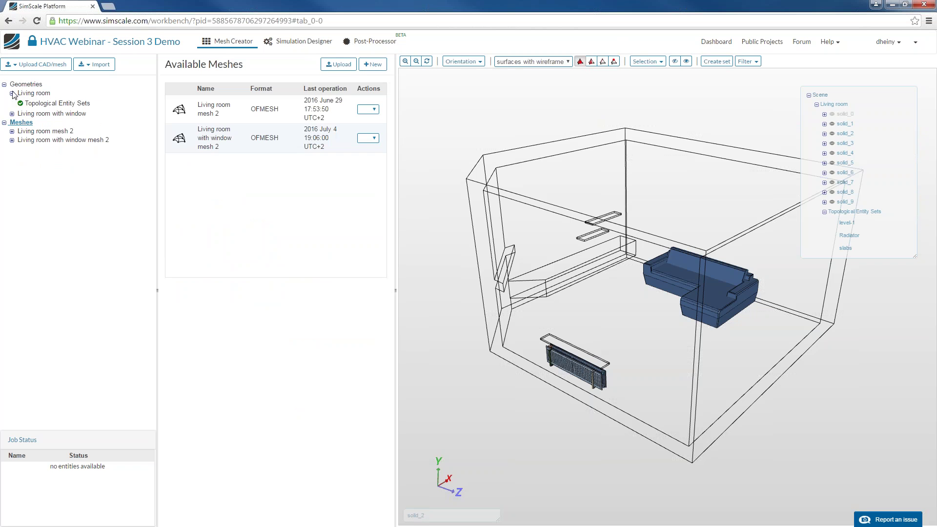
left_click(38, 93)
left_click_drag(558, 180, 571, 216)
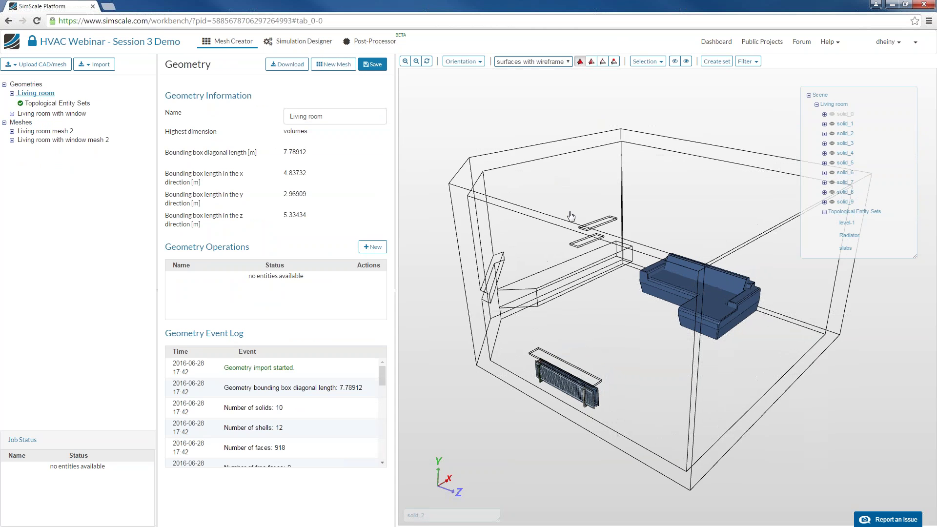
scroll(572, 216, "up", 1)
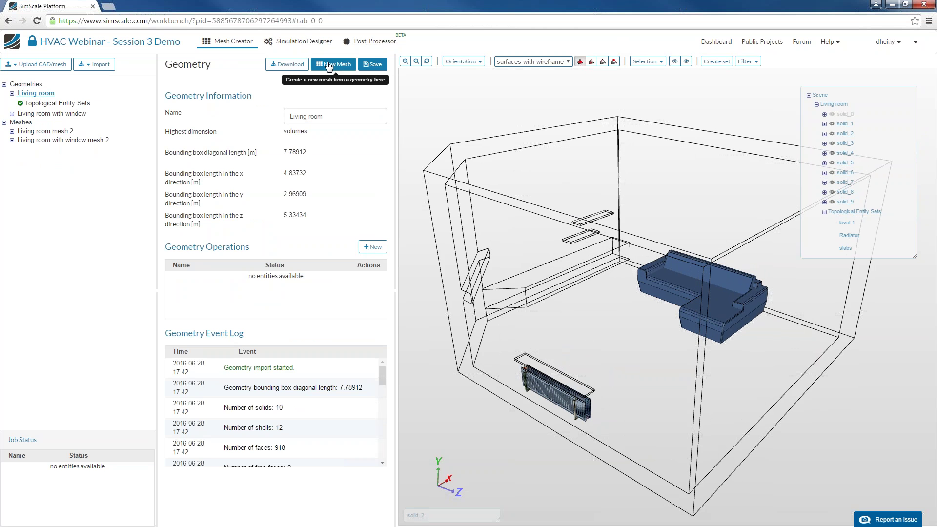
left_click(329, 66)
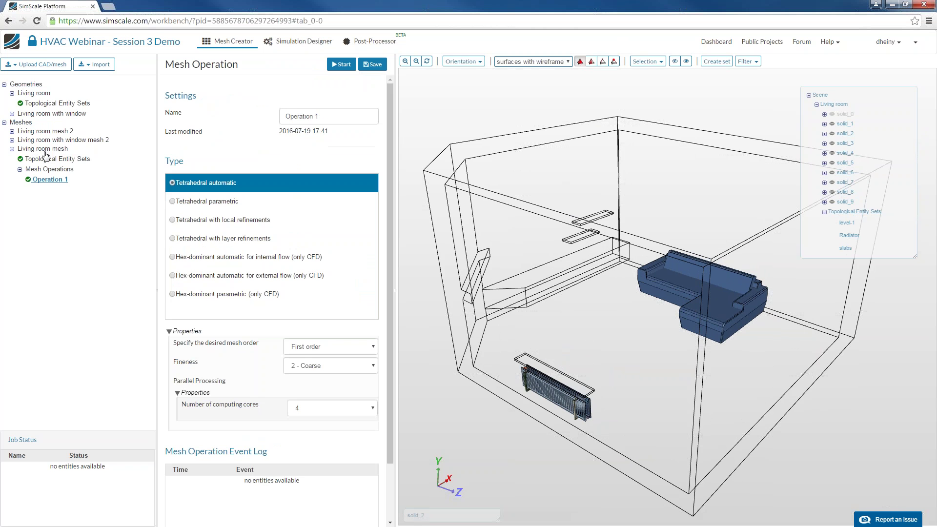
left_click(44, 151)
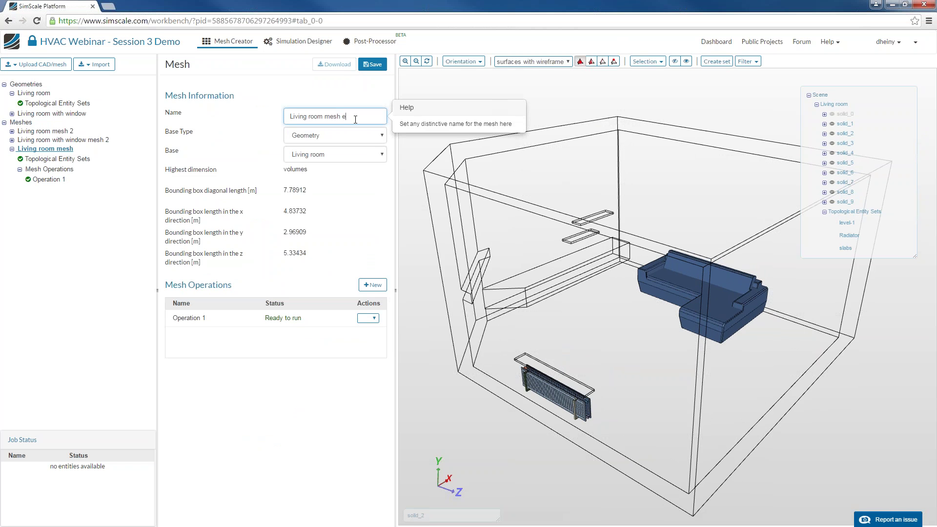
key("Return")
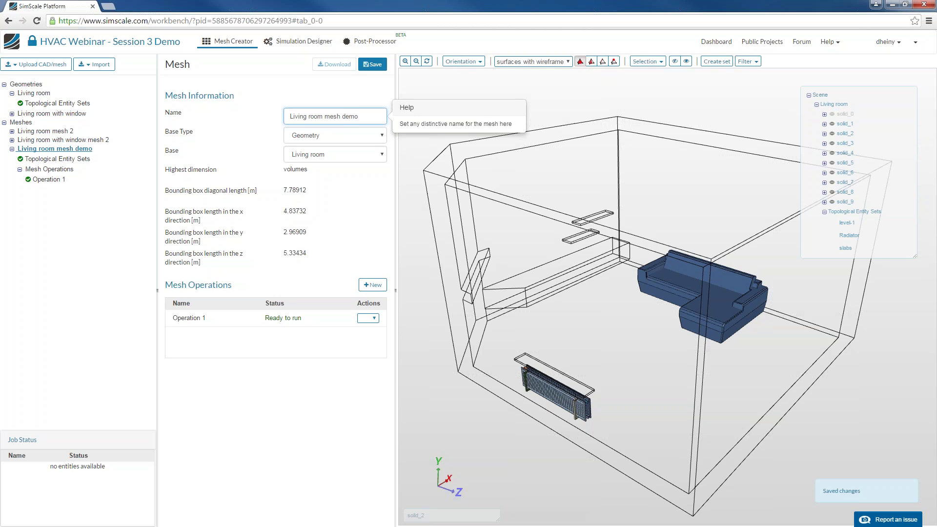
Step: Set Operation 1 of the mesh to the type Hex-dominant parametric (only CFD) and save it
left_click(53, 180)
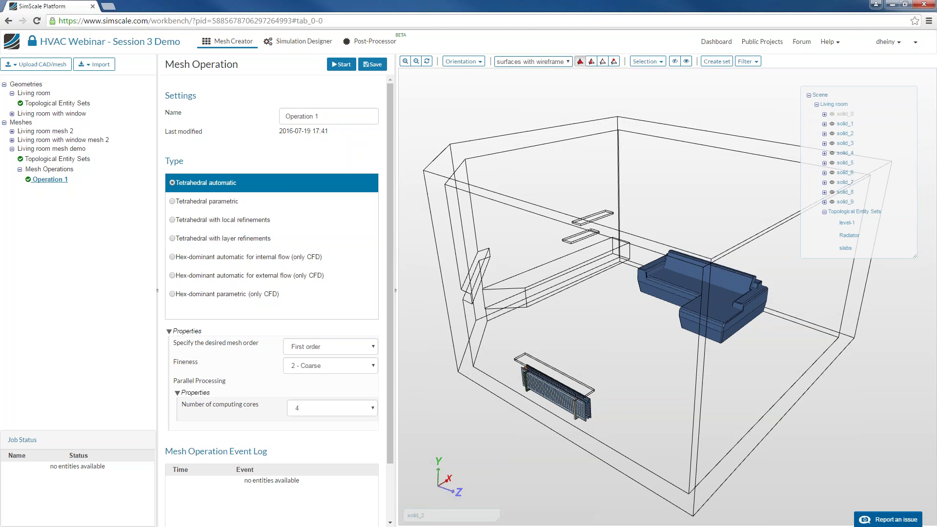
left_click(240, 297)
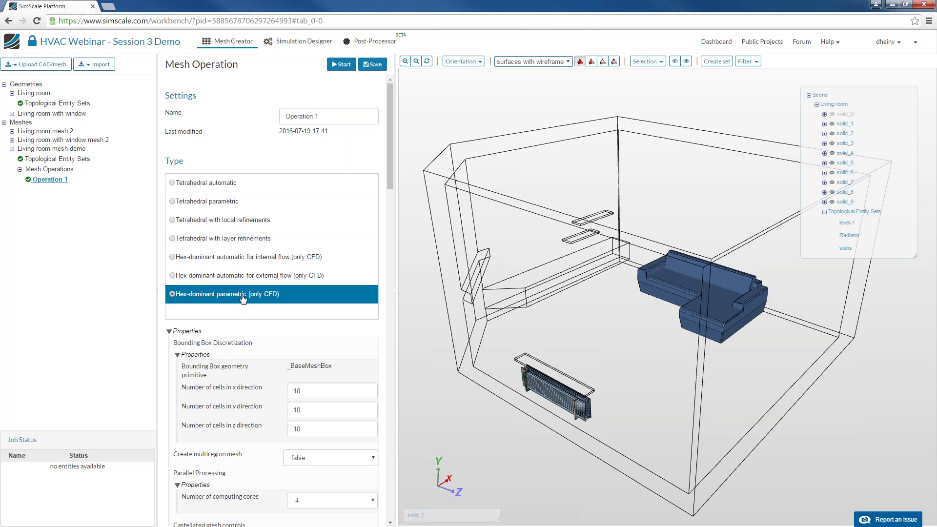
left_click(375, 65)
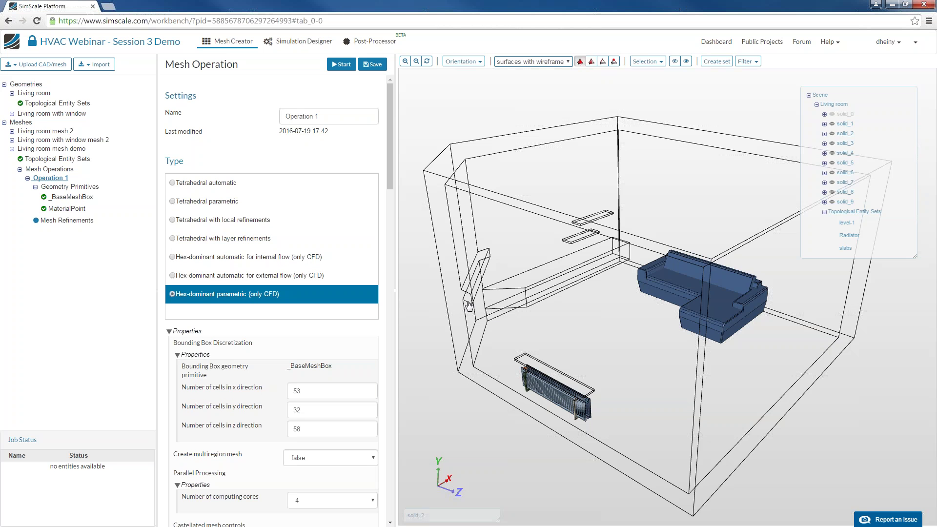
Step: Display the _BaseMeshBox primitive, examine from several angles how it encloses the room, and hide it again
left_click_drag(469, 306, 476, 308)
scroll(508, 324, "down", 3)
middle_click_drag(488, 228, 478, 219)
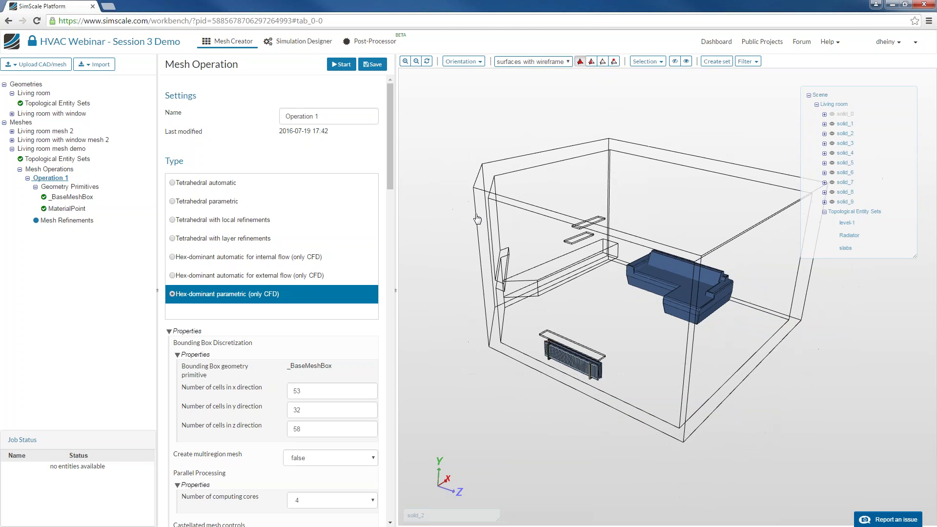
left_click(62, 197)
left_click(327, 142)
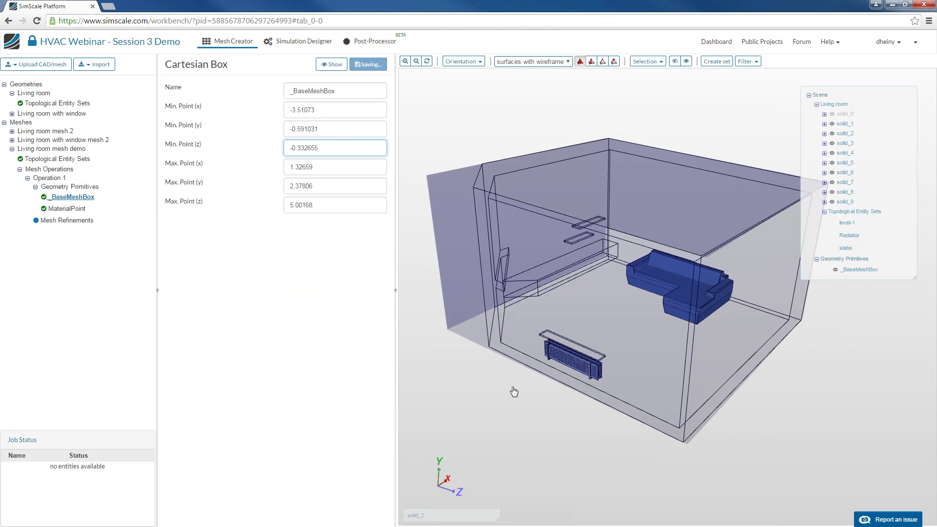
right_click_drag(634, 401, 593, 316)
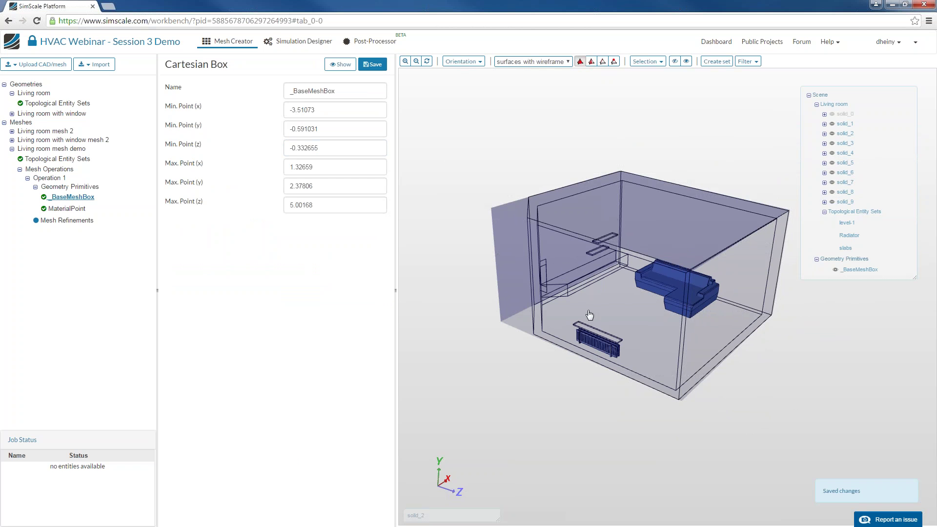
left_click_drag(590, 315, 551, 347)
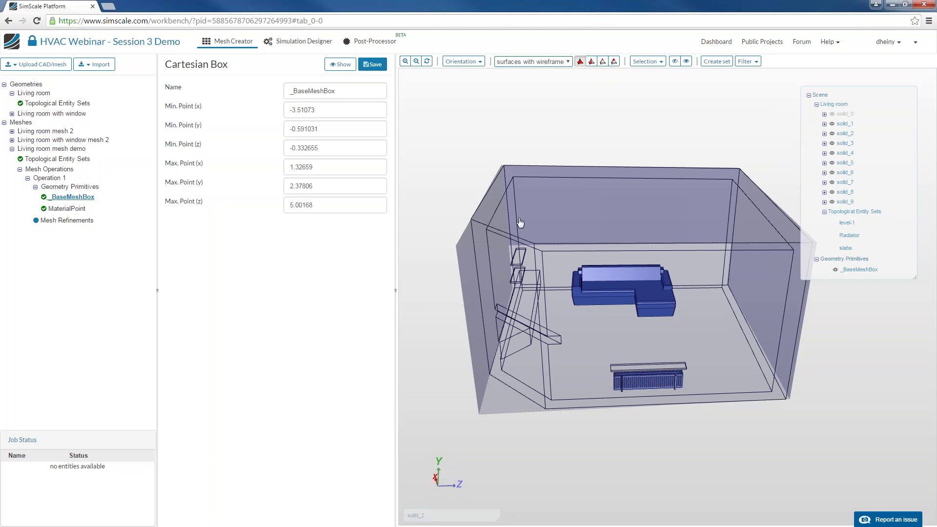
left_click_drag(553, 350, 545, 299)
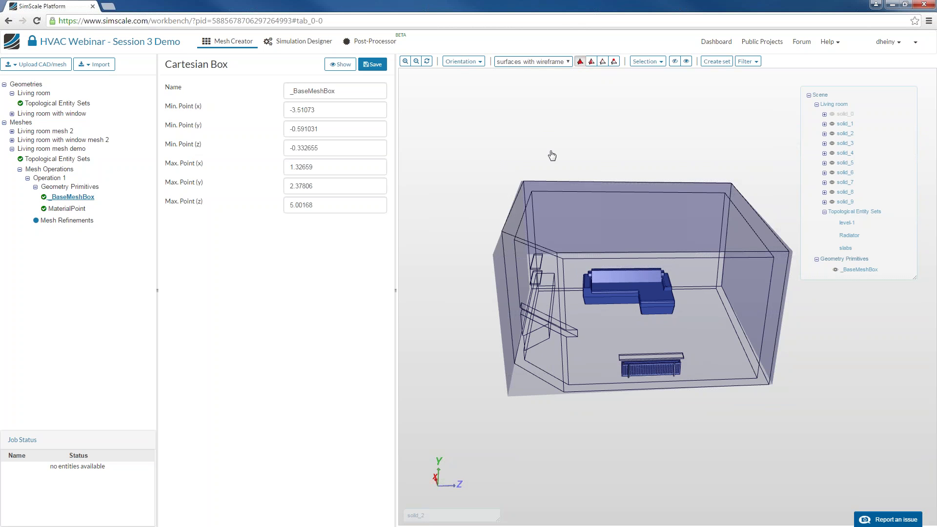
left_click_drag(556, 158, 525, 245)
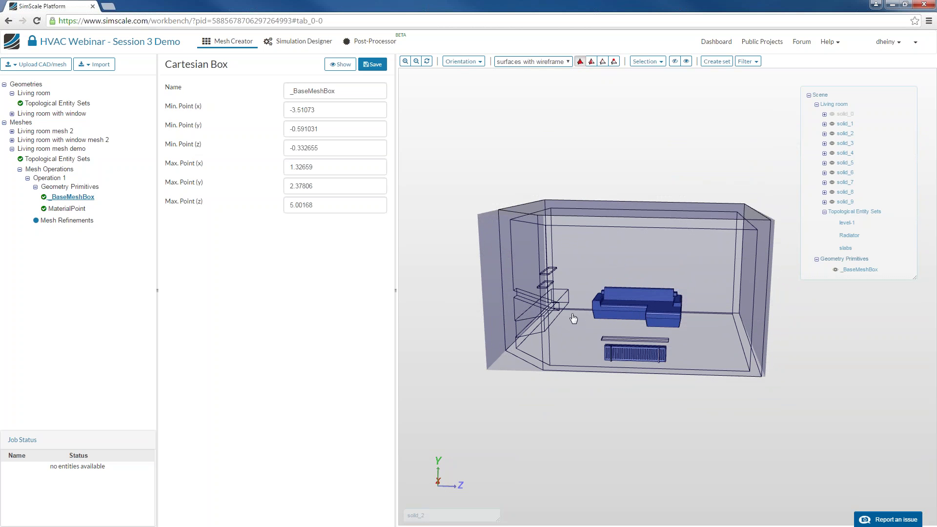
left_click_drag(580, 317, 573, 288)
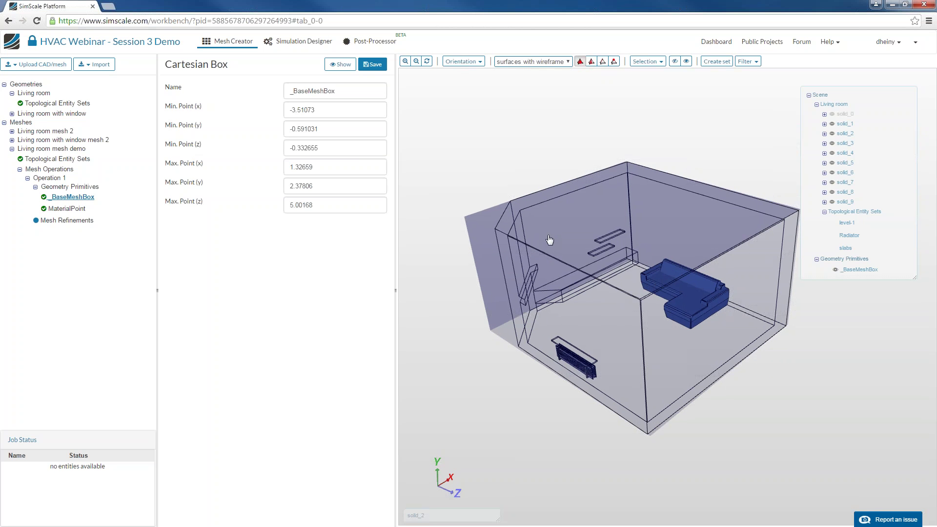
left_click_drag(547, 240, 558, 241)
left_click(340, 64)
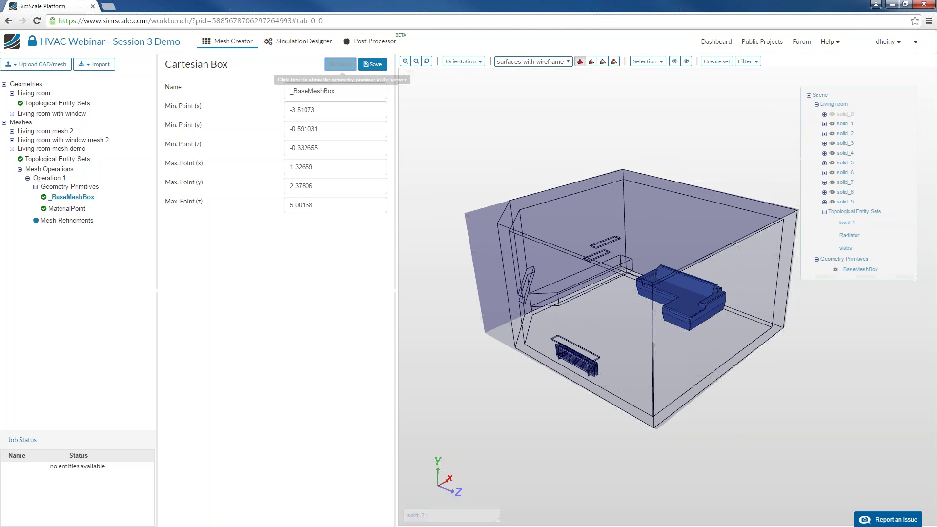
left_click(834, 270)
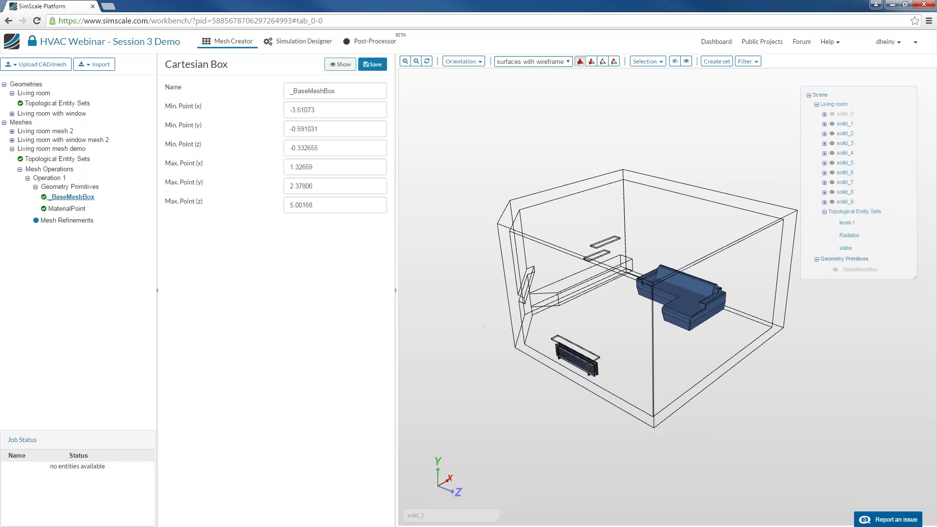
Step: Add three mesh refinements of type Feature refinement to Operation 1
left_click(52, 221)
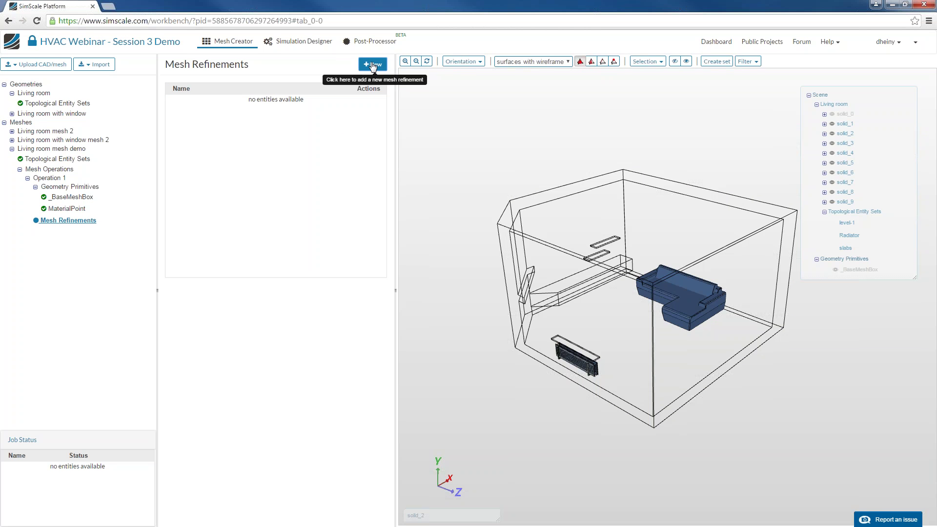
double_click(85, 223)
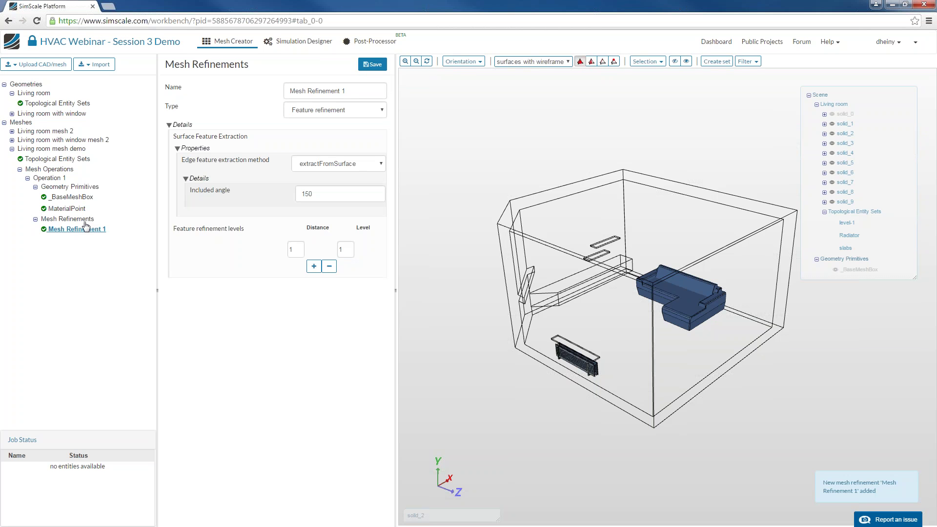
left_click(323, 112)
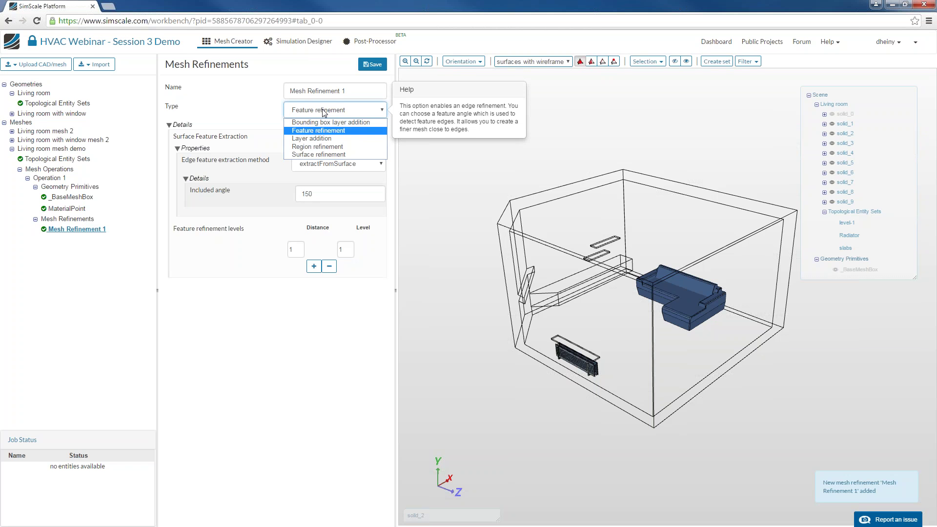
left_click(323, 112)
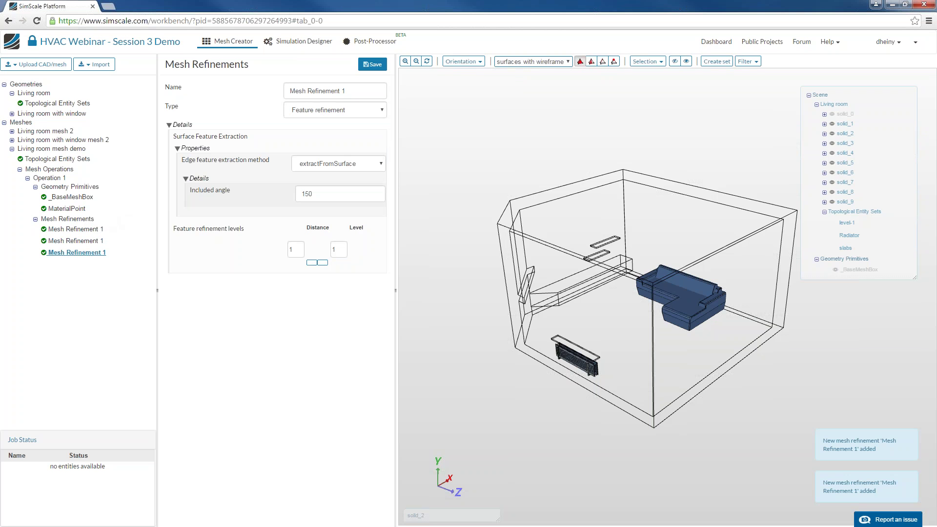
Step: Delete the third, surplus mesh refinement of Operation 1 and name the first one "rad-refinement"
right_click(94, 255)
left_click(106, 269)
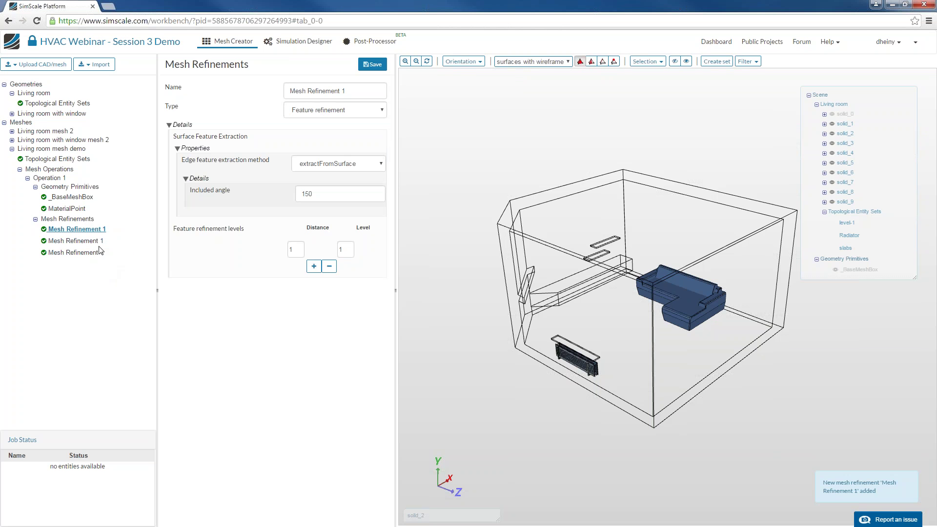
triple_click(344, 91)
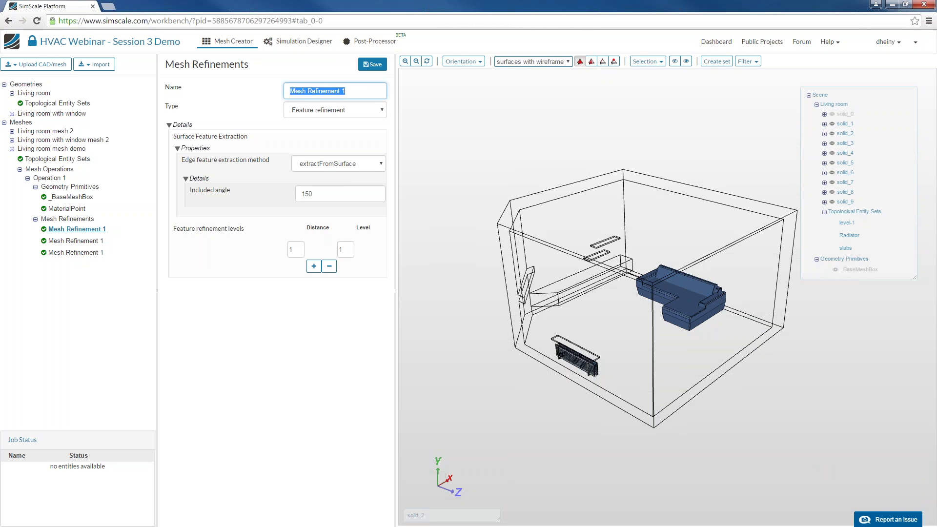
key("BackSpace")
key("BackSpace")
type("rad-re")
type("finement")
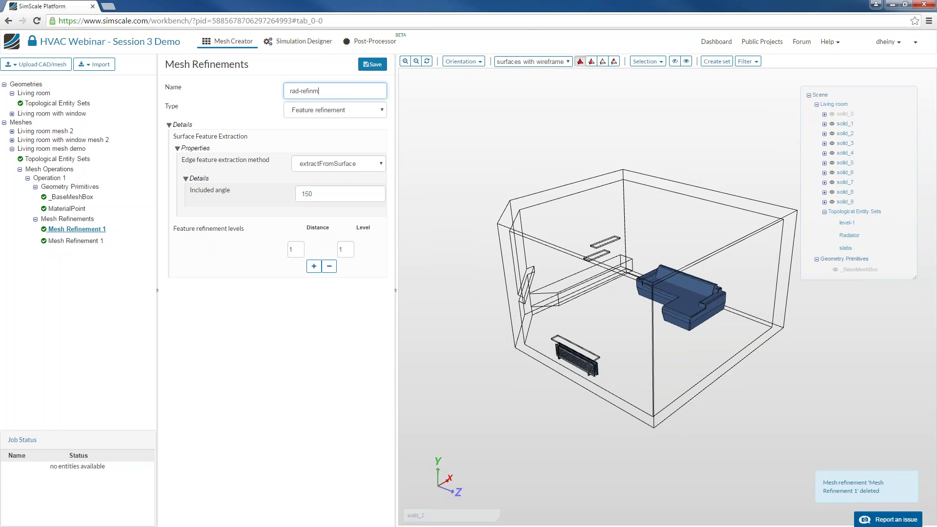
key("BackSpace")
key("BackSpace")
key("BackSpace")
key("BackSpace")
type("ment")
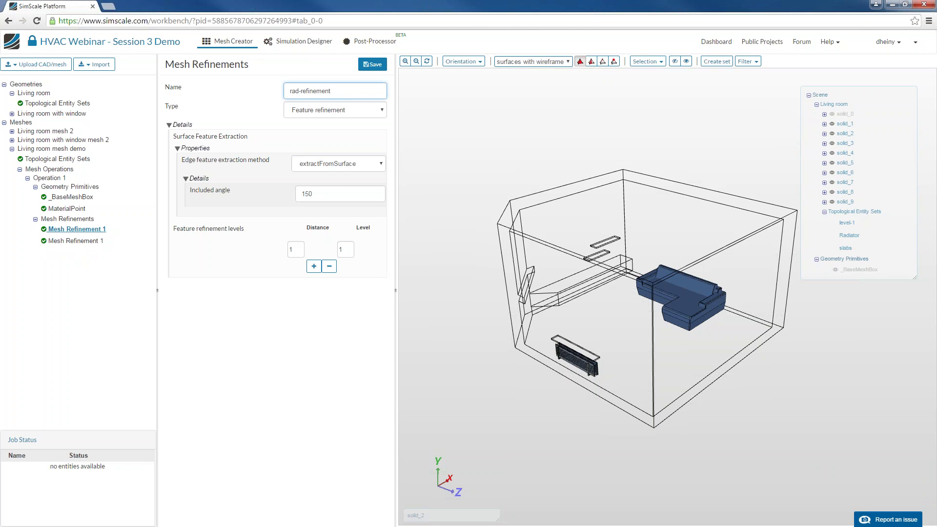
Step: Change the type of rad-refinement to Surface refinement and set its maximum level to 4
left_click(342, 110)
left_click(317, 152)
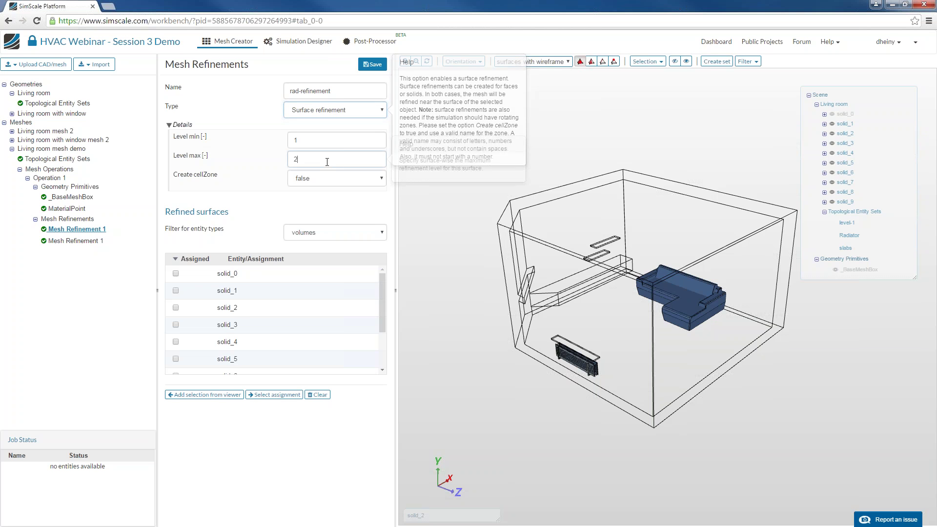
double_click(327, 161)
type("4")
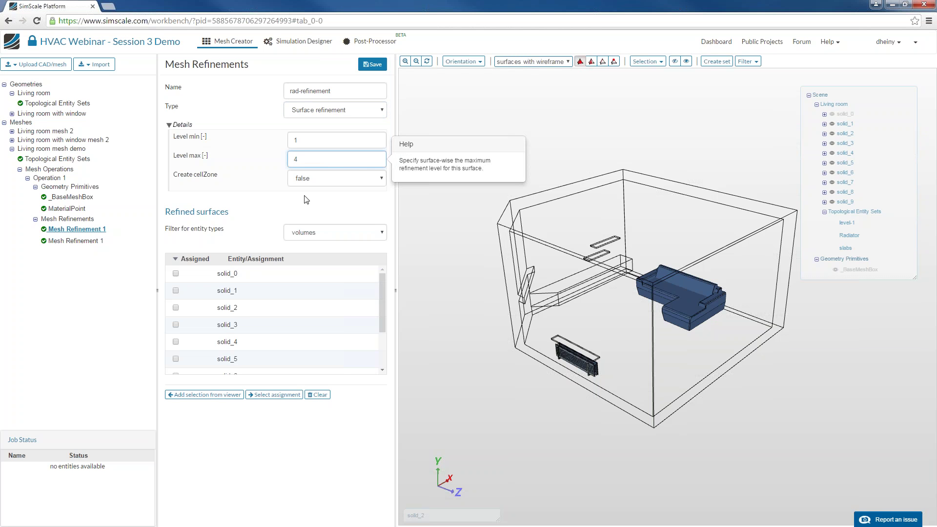
Step: Filter the refined surfaces of rad-refinement by face sets and assign the Radiator set
left_click(350, 232)
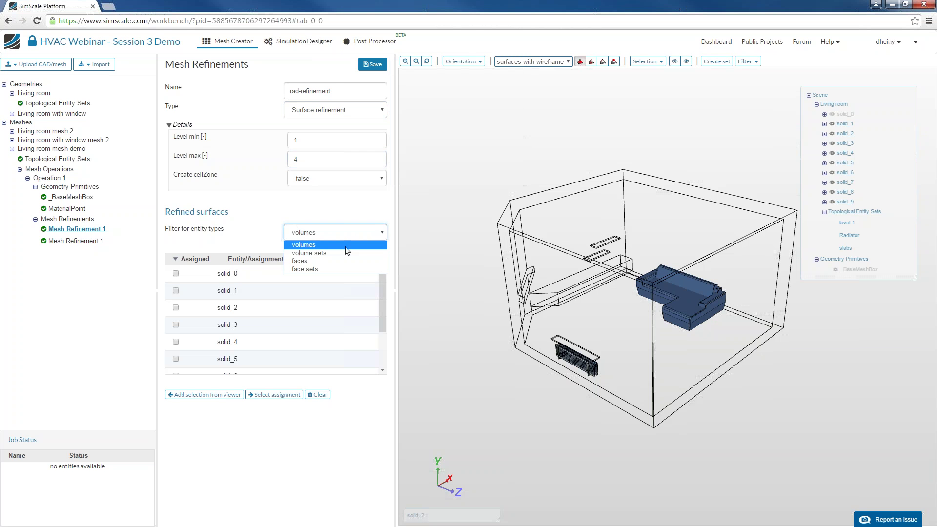
left_click(339, 250)
left_click(335, 236)
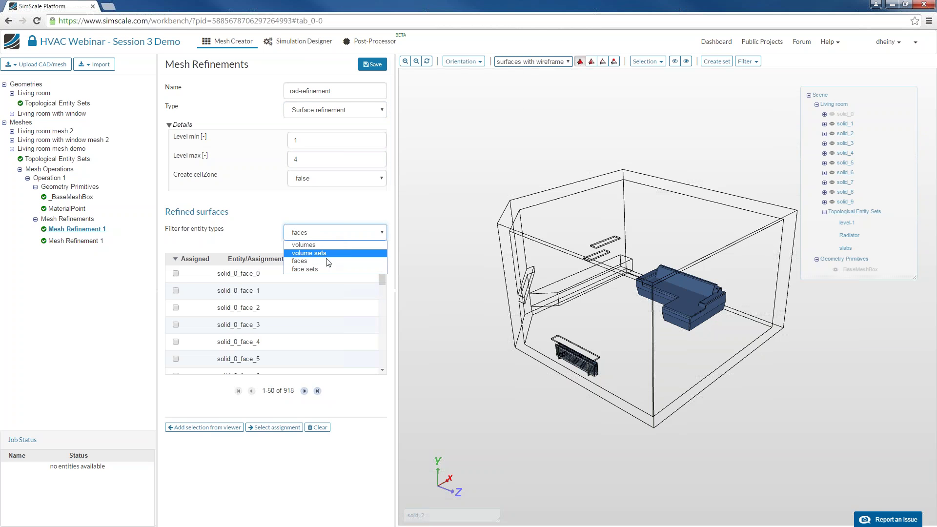
left_click(326, 266)
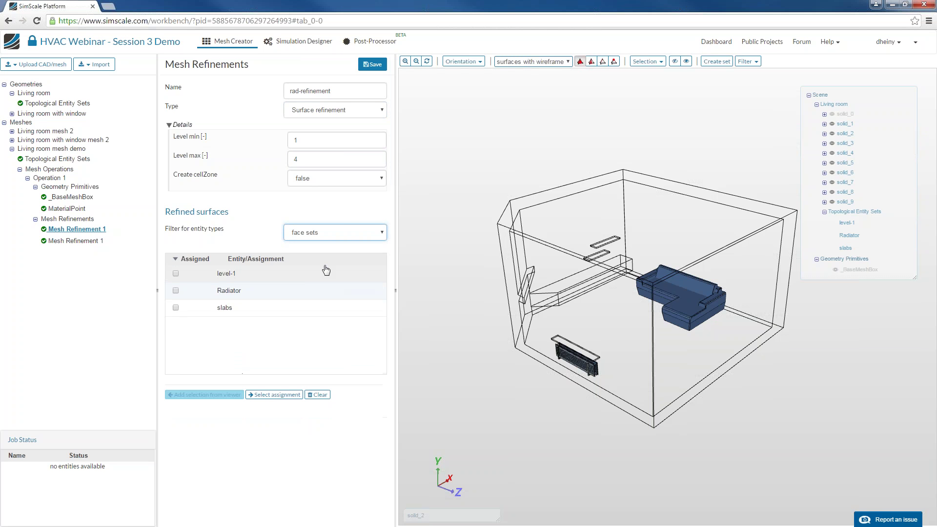
left_click(264, 292)
Step: Highlight the assigned radiator faces in the viewer for a close check and save the radiator refinement
left_click(275, 395)
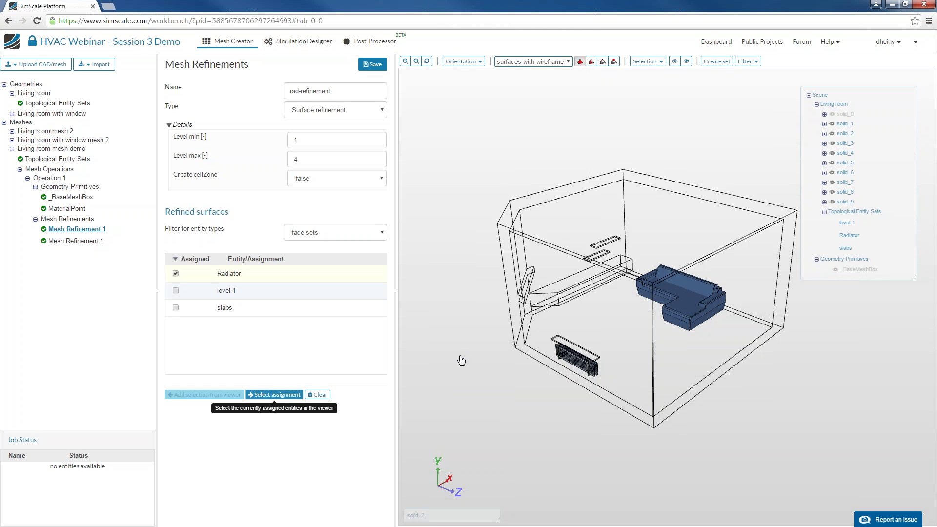
scroll(519, 464, "up", 5)
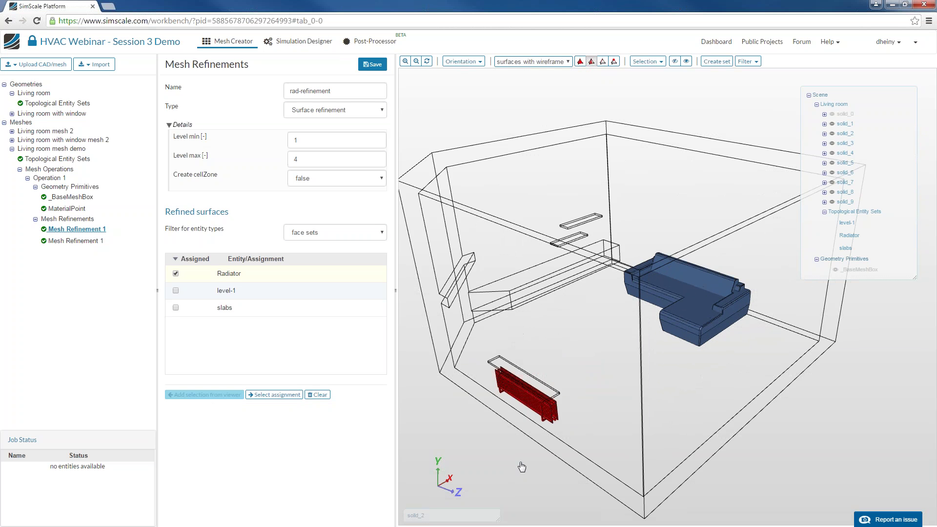
scroll(528, 449, "up", 5)
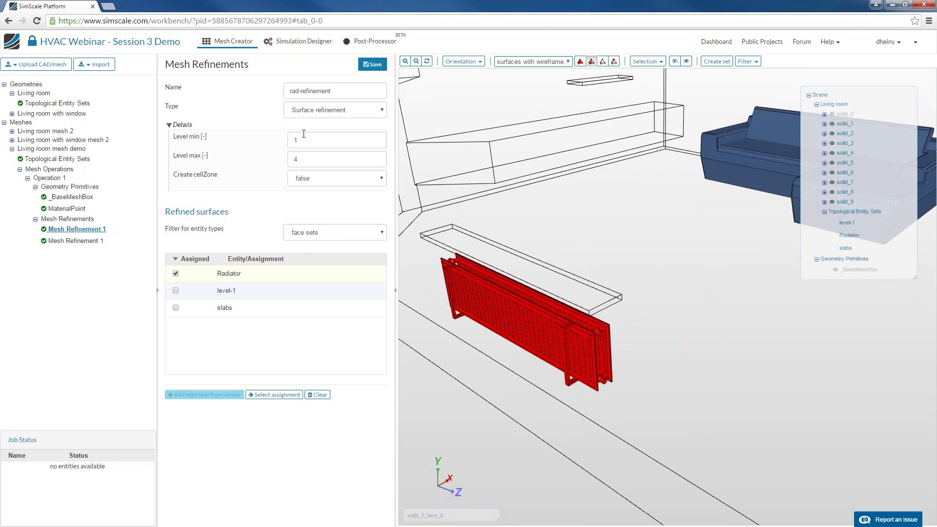
scroll(447, 327, "down", 3)
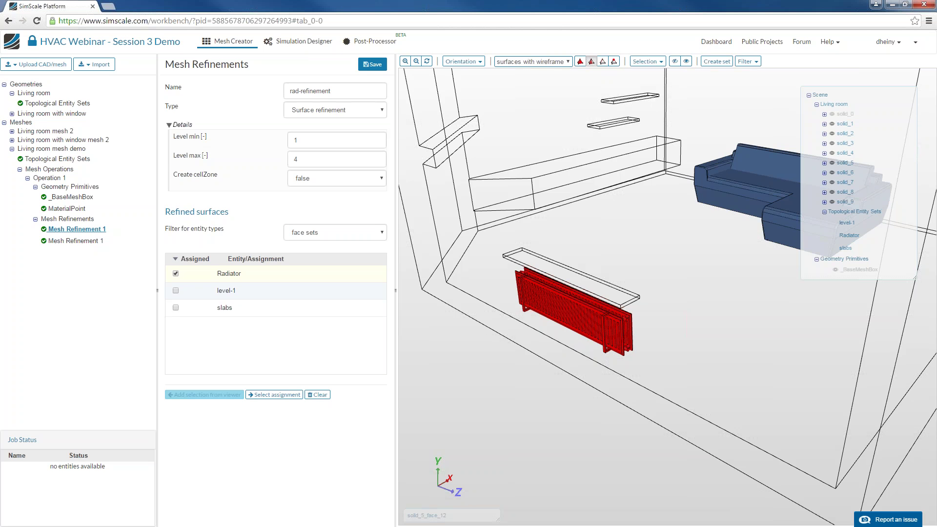
left_click(372, 65)
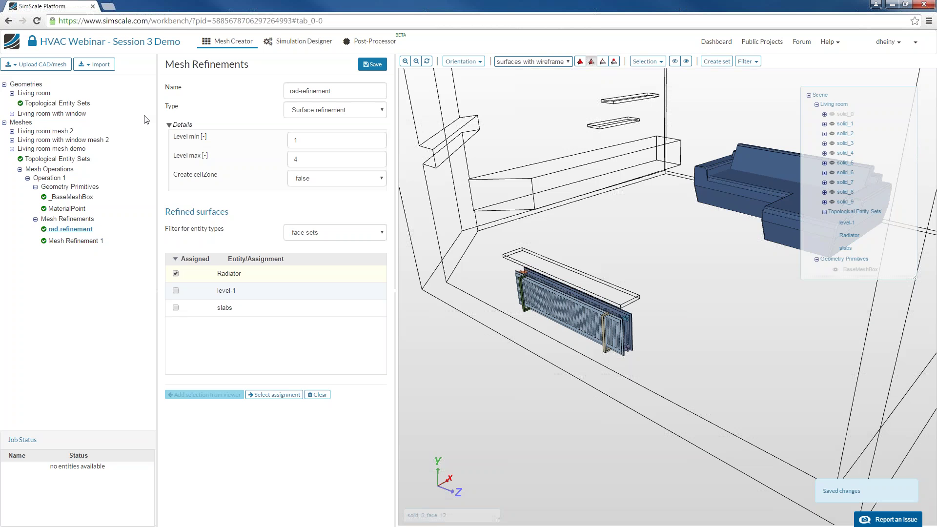
Step: Open the remaining Mesh Refinement 1 and change its name to "slab-ref"
left_click(83, 241)
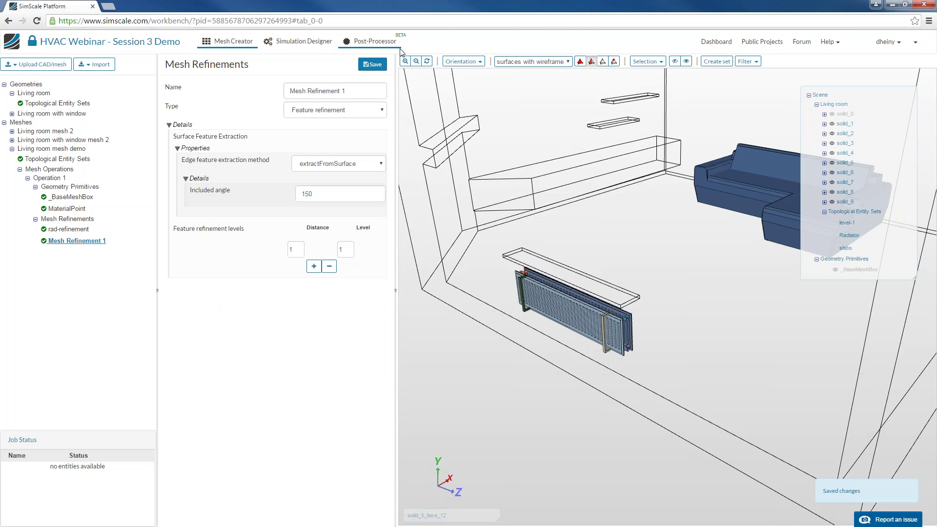
triple_click(359, 90)
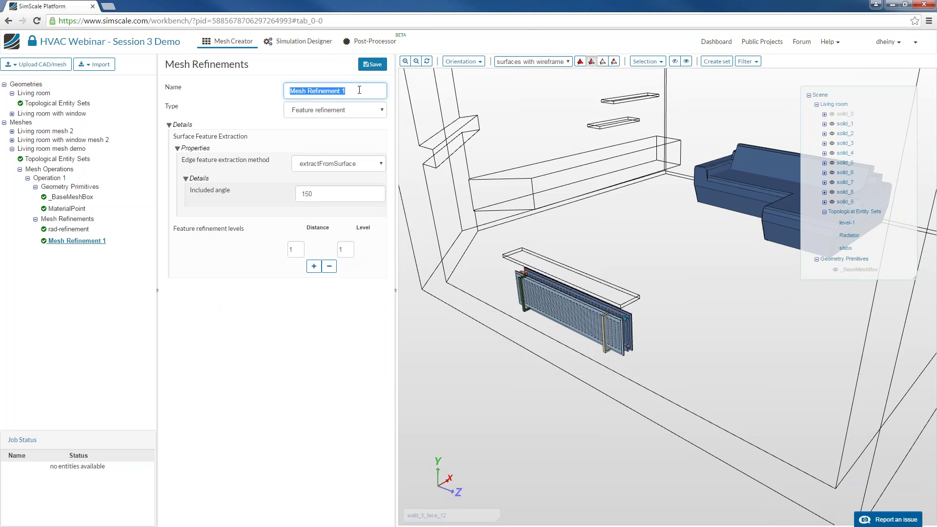
type("sa")
key("BackSpace")
type("lab-ref")
Step: Change the type of slab-ref to Surface refinement and set its minimum level to 2
left_click(340, 115)
left_click(330, 153)
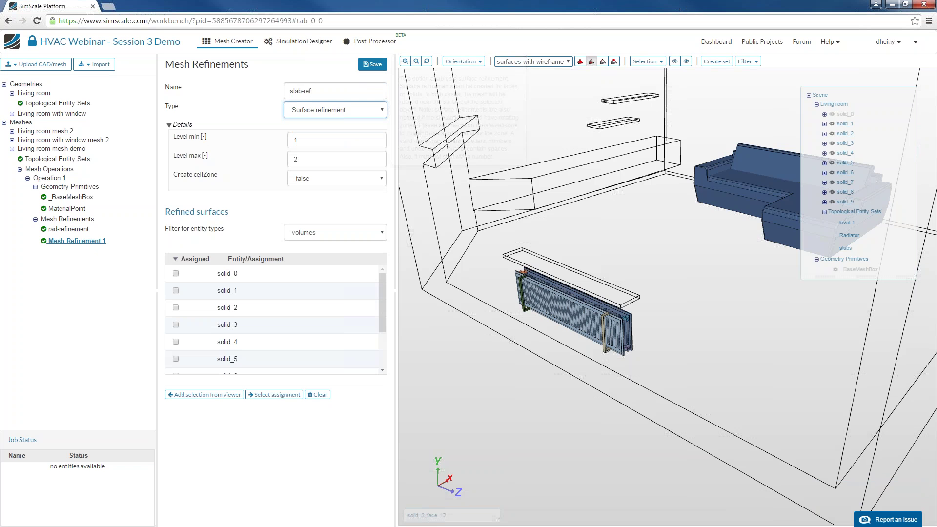
double_click(322, 138)
type("2")
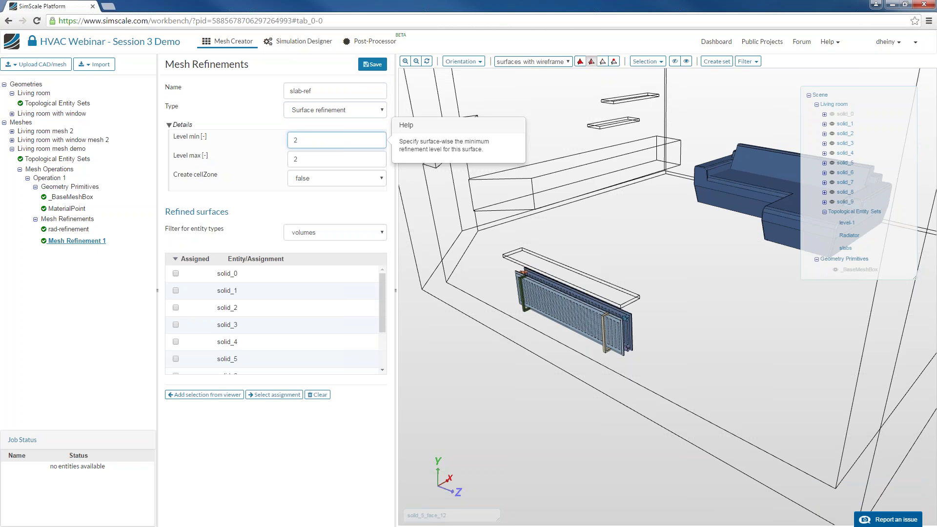
Step: Assign the slabs face set to the slab-ref refinement and save it
left_click(323, 235)
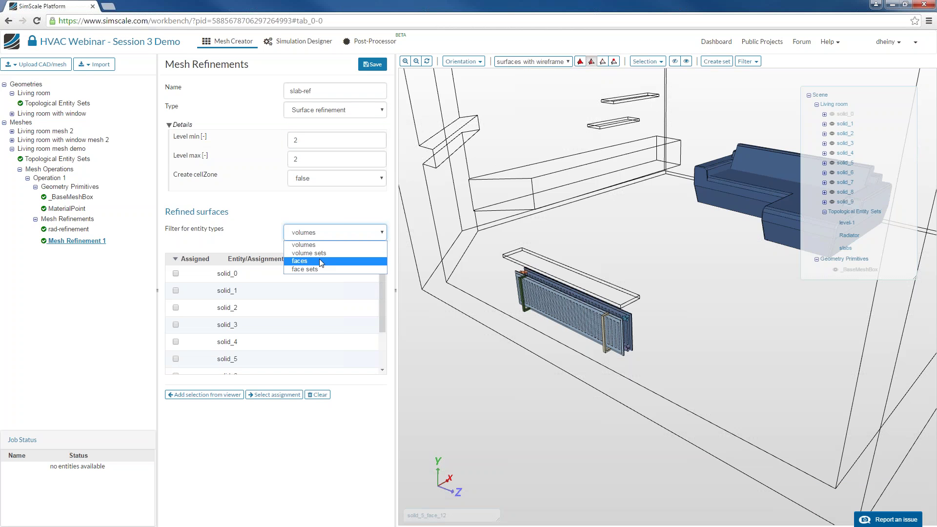
left_click(319, 269)
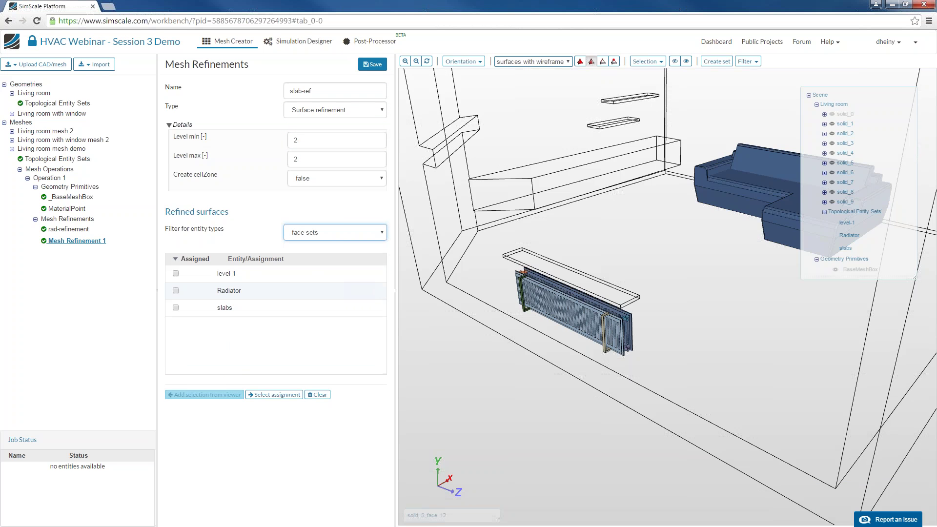
left_click(264, 311)
left_click(375, 65)
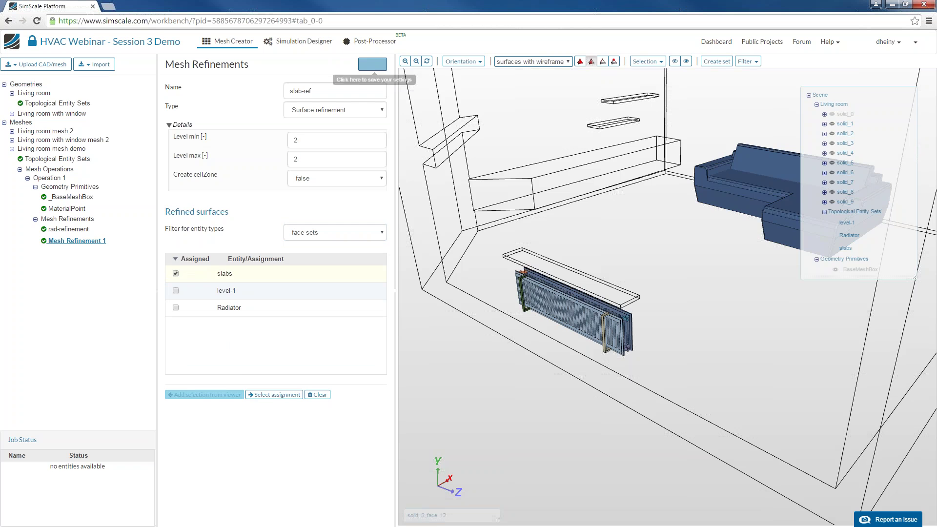
left_click(275, 395)
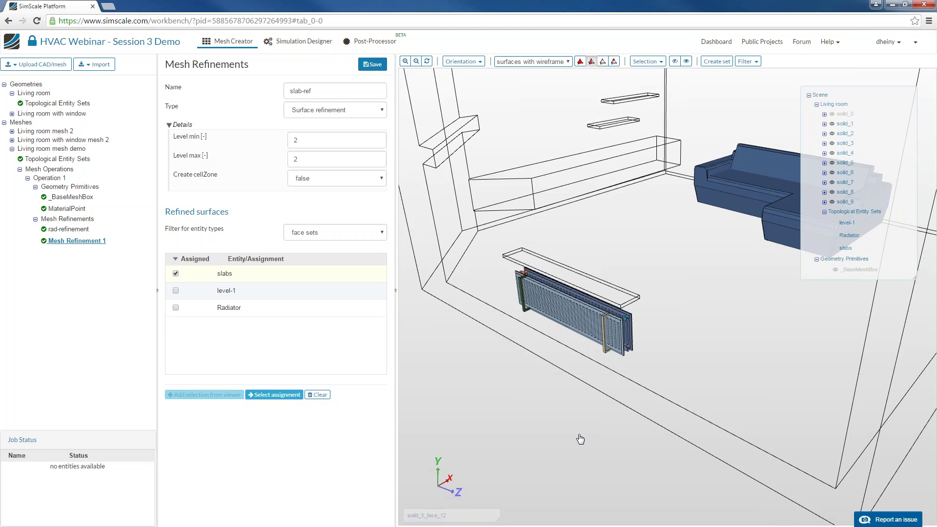
left_click(370, 65)
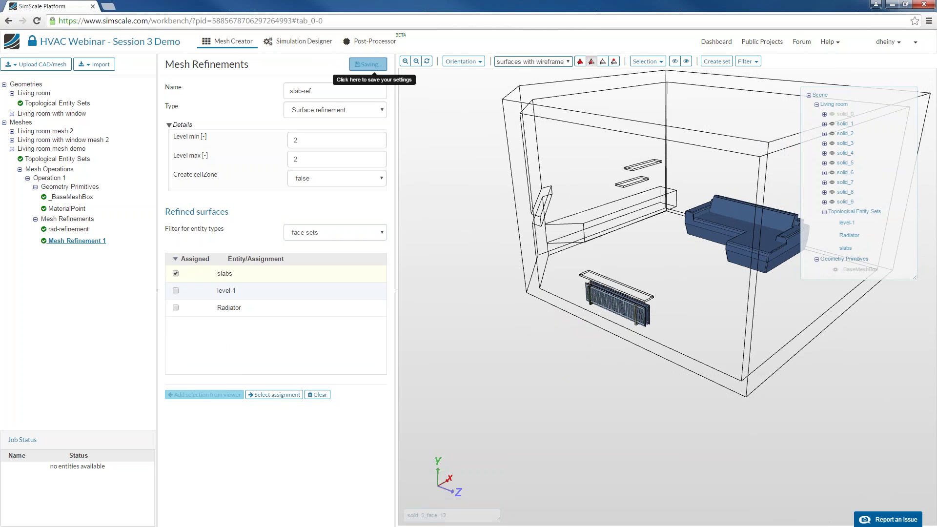
Step: Add a third mesh refinement to Operation 1 and name it "surfaces-rest"
left_click(81, 222)
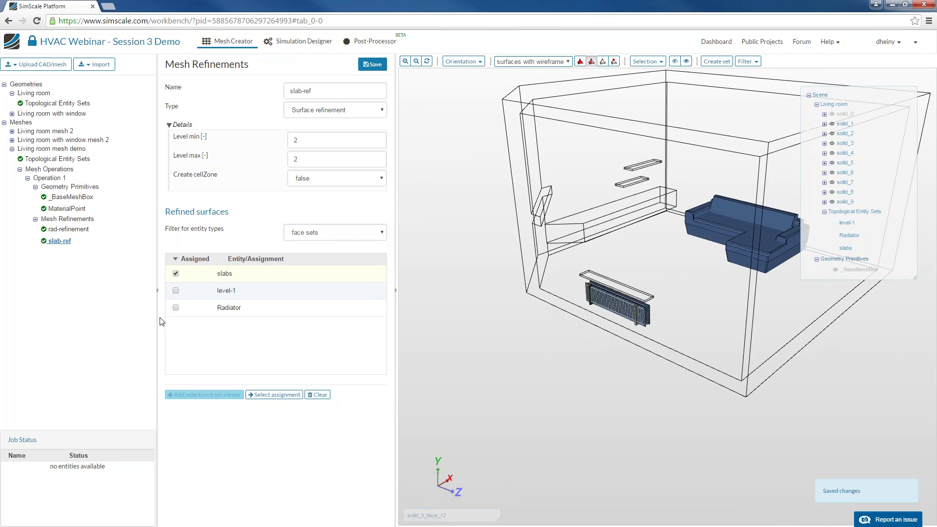
left_click(166, 313)
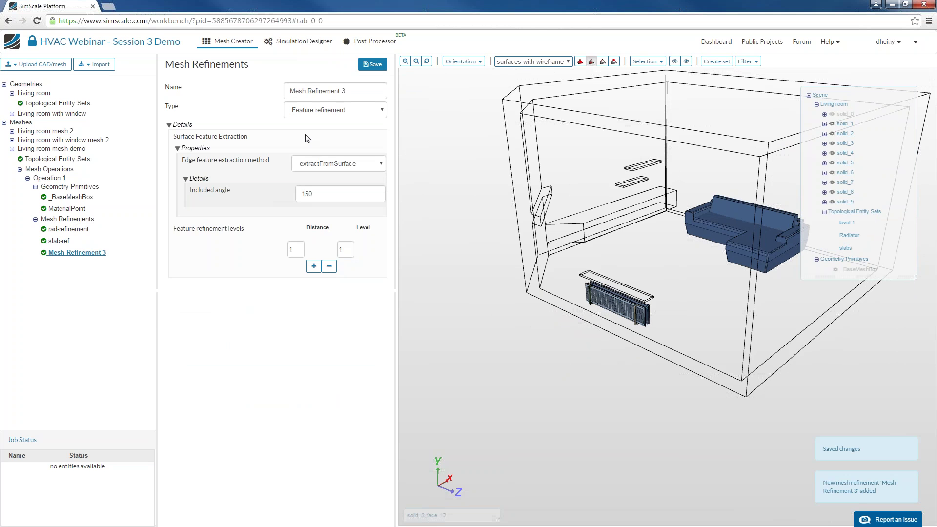
triple_click(309, 89)
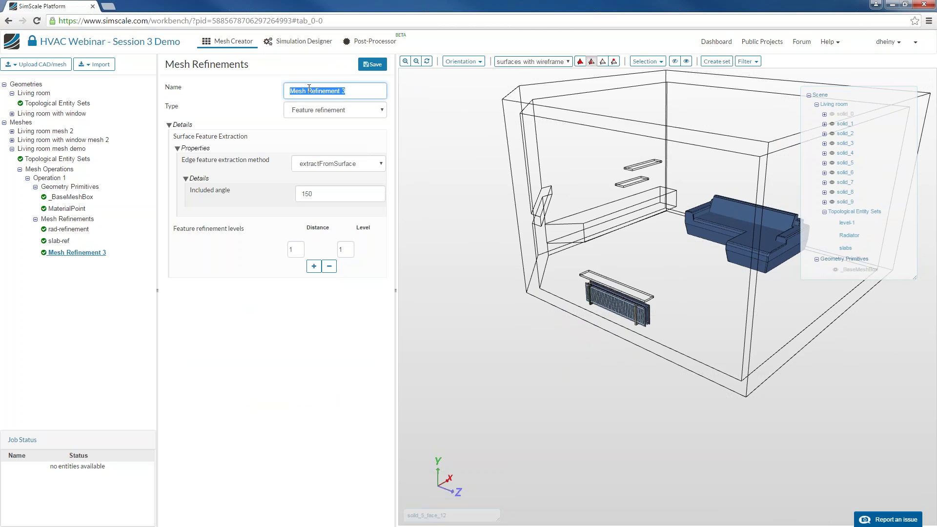
type("sl")
key("BackSpace")
type("urfaces-rest")
Step: Change the type of surfaces-rest to Surface refinement and set its maximum level to 1
left_click(334, 110)
left_click(317, 150)
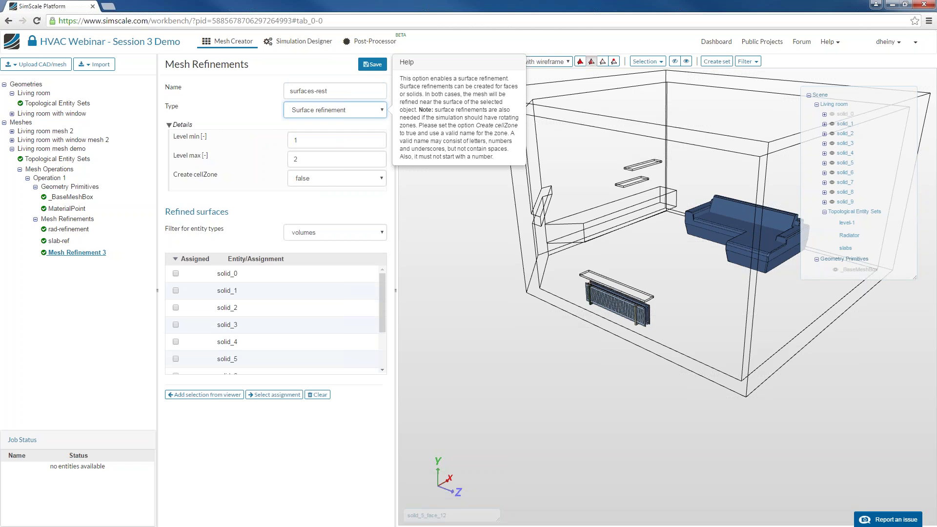
left_click(319, 160)
key("BackSpace")
type("1")
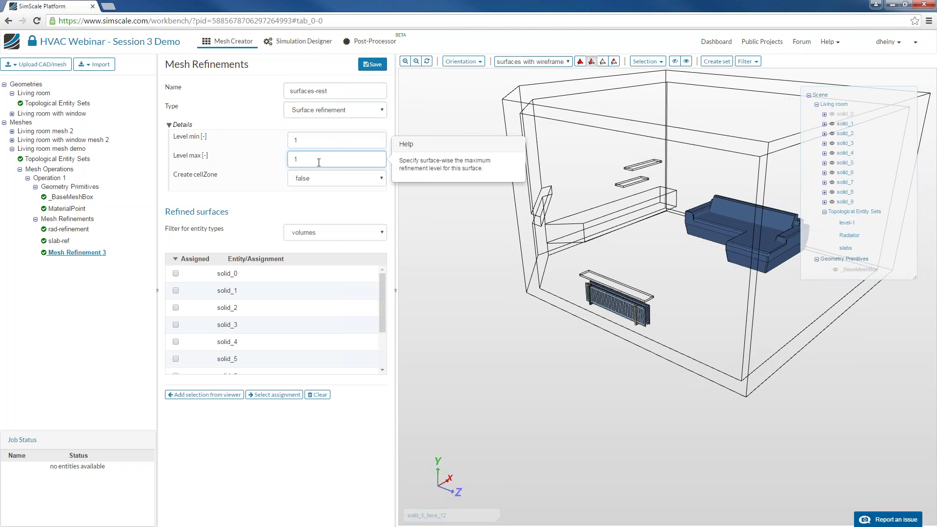
Step: Assign the level-1 face set to the surfaces-rest refinement and save it
left_click(315, 233)
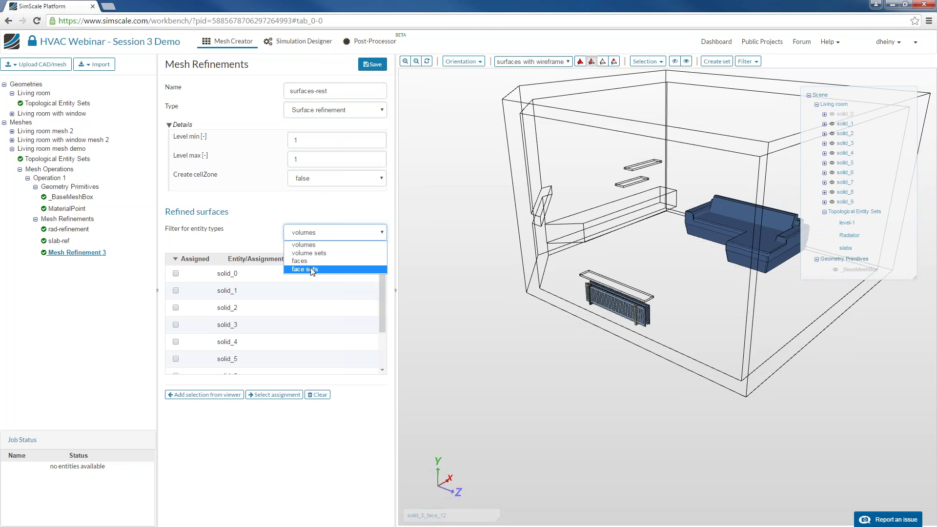
left_click(313, 269)
left_click(255, 273)
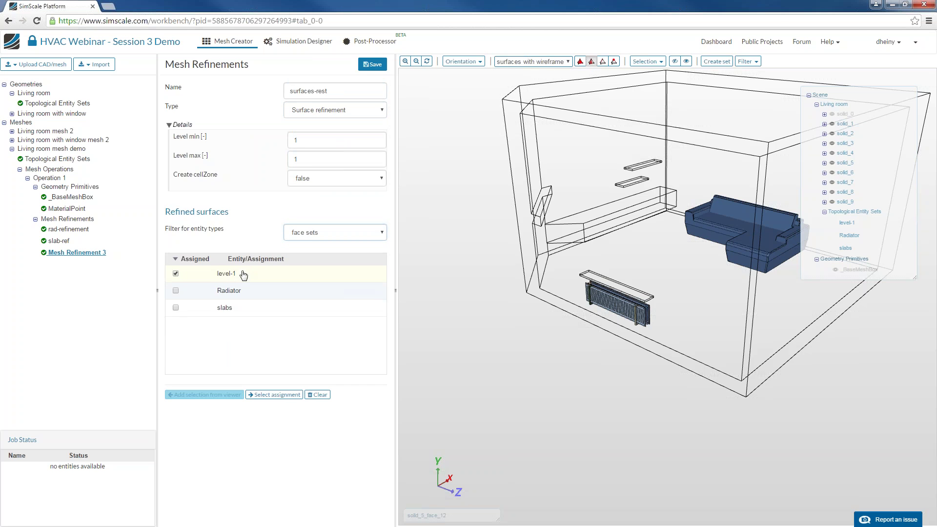
left_click(371, 64)
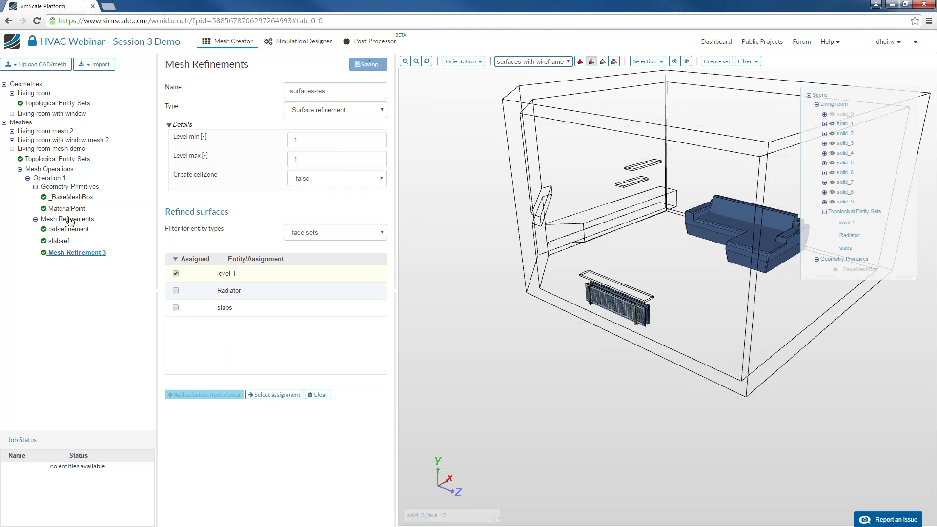
Step: Add a fourth mesh refinement named "layers" and set its type to Layer addition
left_click_drag(667, 423, 611, 427)
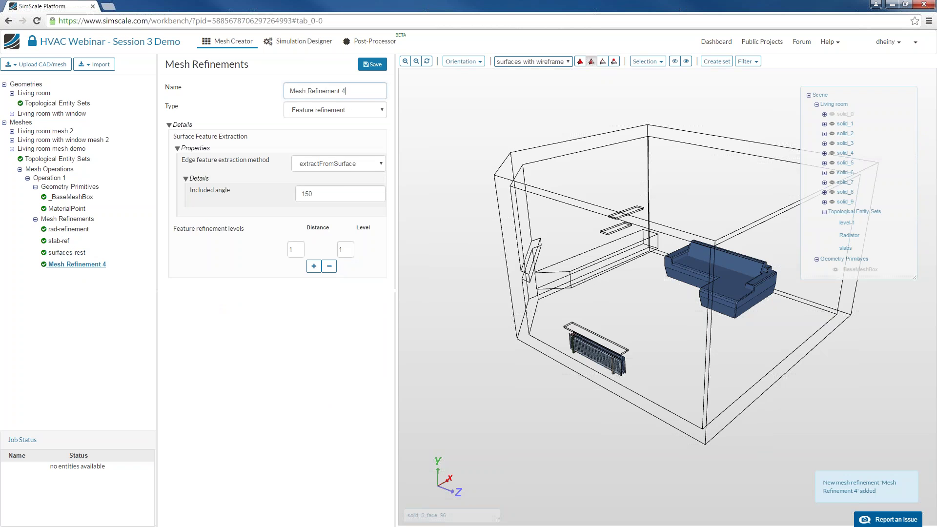
left_click_drag(350, 91, 289, 91)
type("layers")
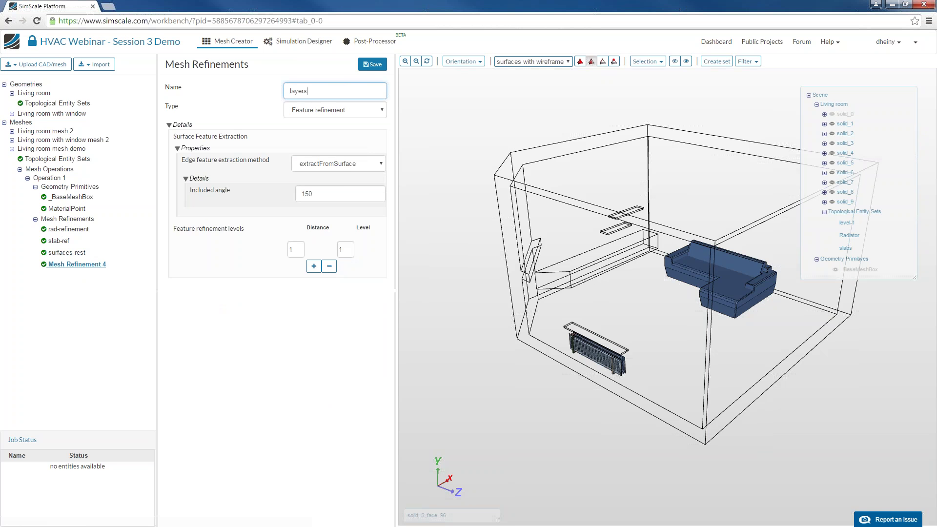
left_click(337, 110)
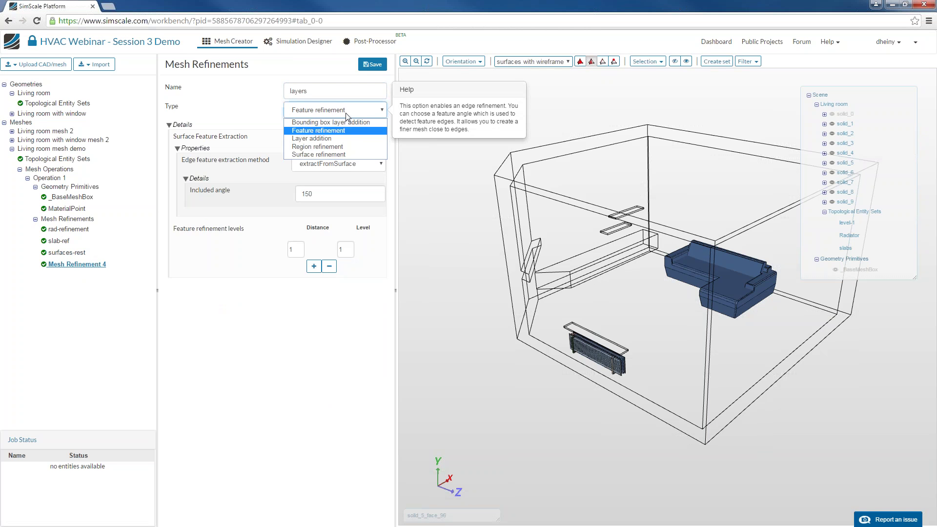
left_click(341, 138)
Step: Show all solids of the living room and set the number of layers of the layers refinement to 3
right_click(580, 113)
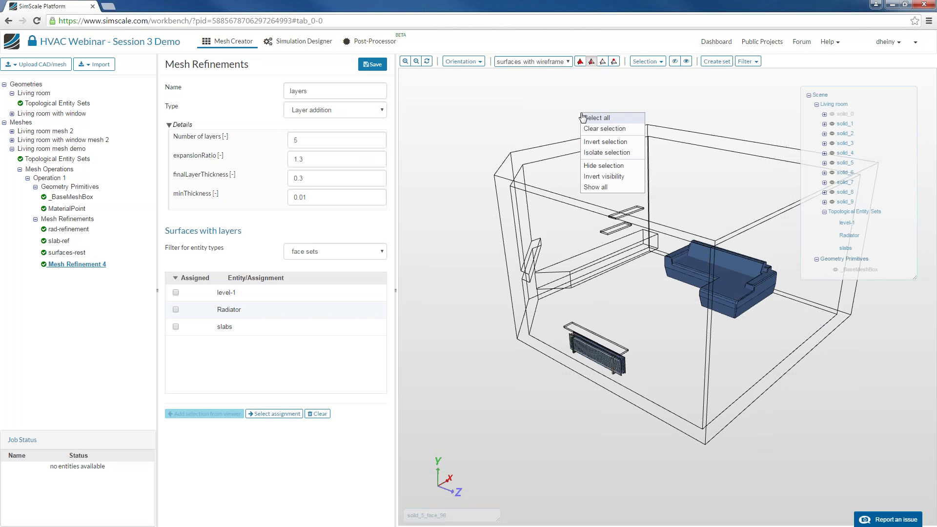
left_click(604, 189)
scroll(481, 202, "down", 2)
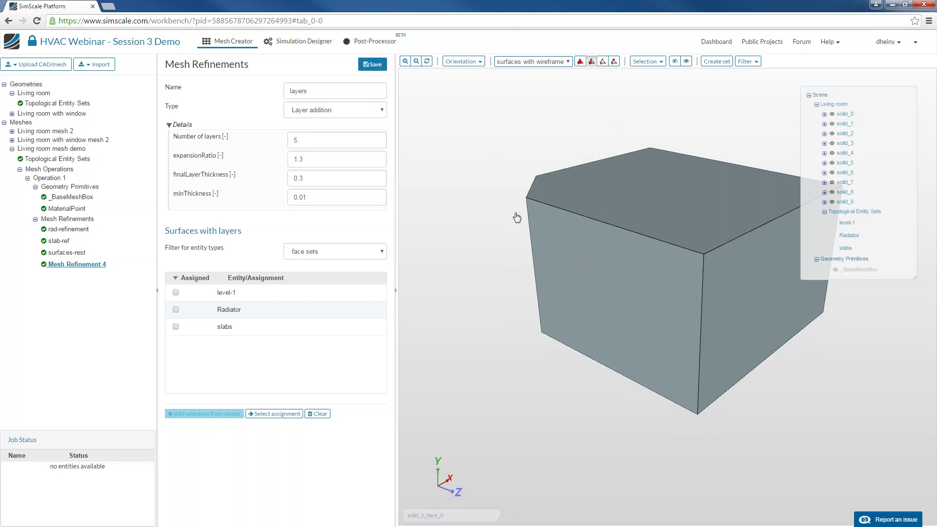
double_click(305, 134)
type("3")
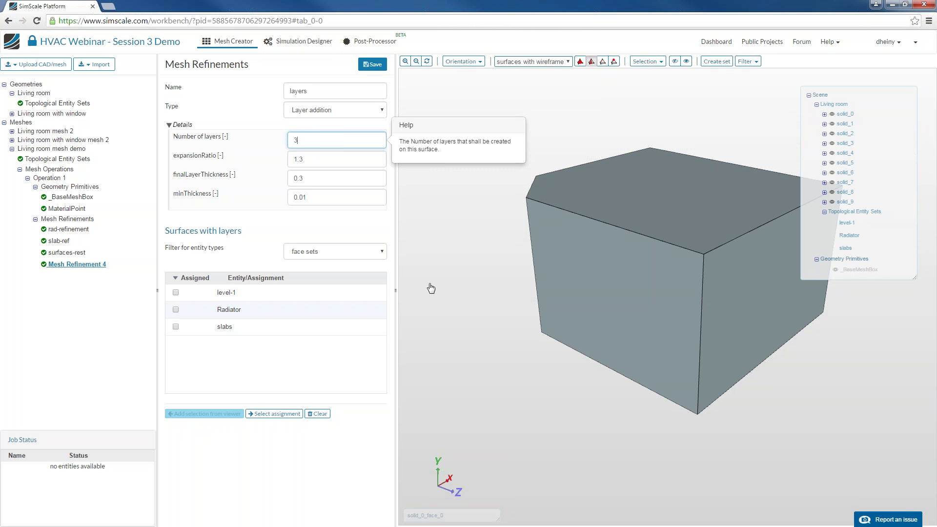
left_click(408, 239)
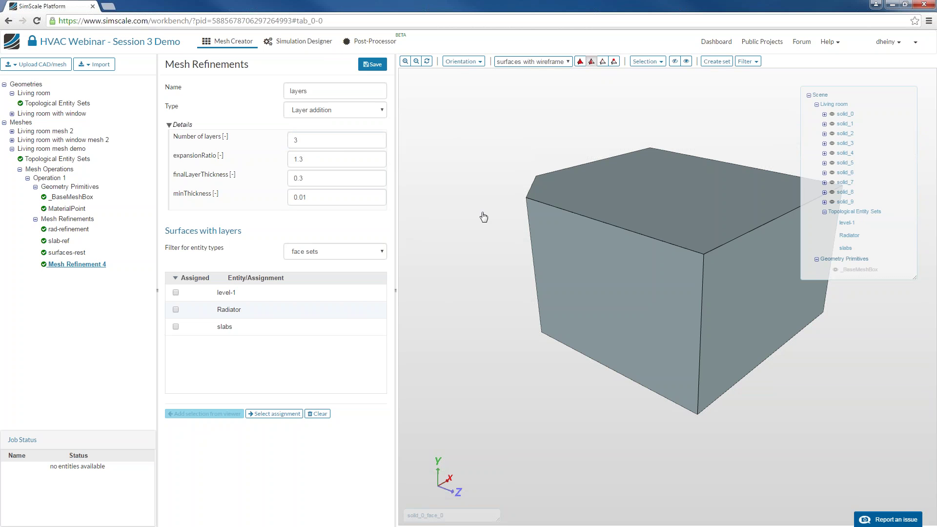
Step: Filter the layer surfaces by faces, assign all faces of the model to the layers refinement and save it
left_click(328, 256)
left_click(337, 274)
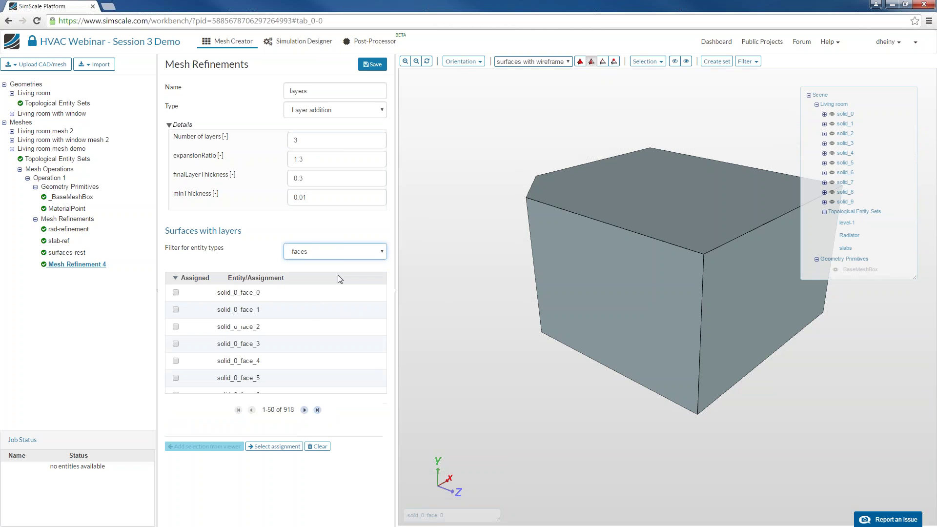
right_click(430, 205)
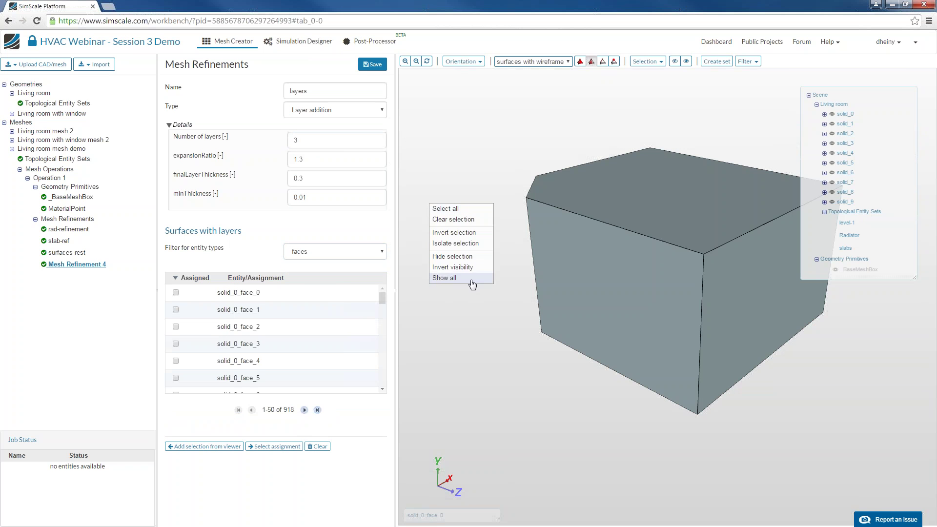
left_click(468, 210)
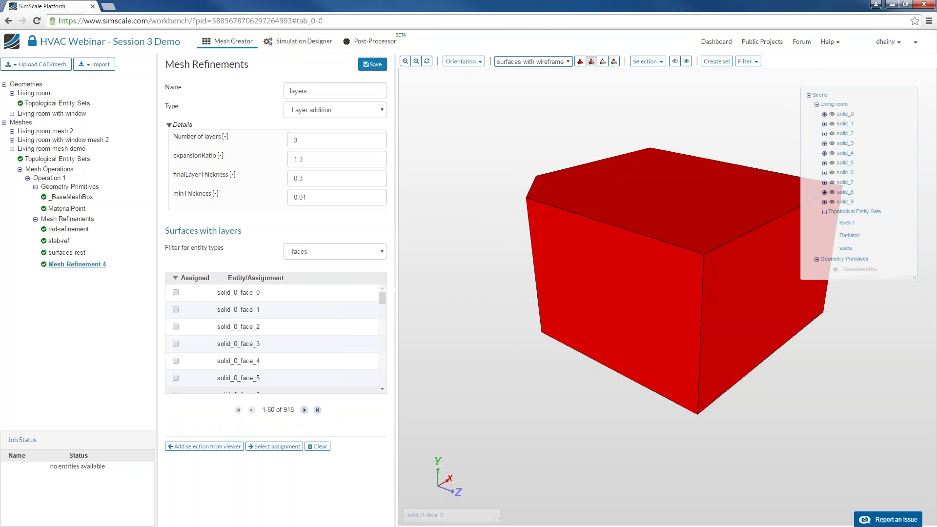
left_click(205, 446)
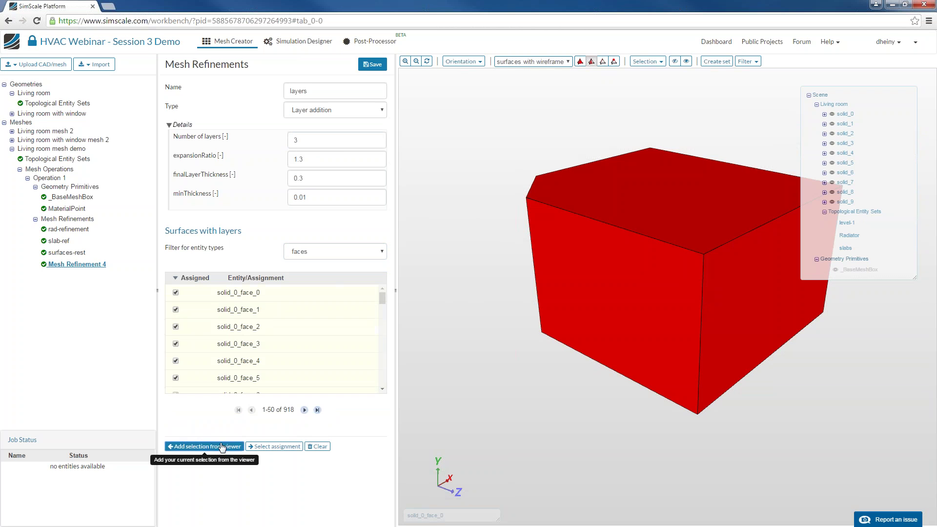
left_click(373, 65)
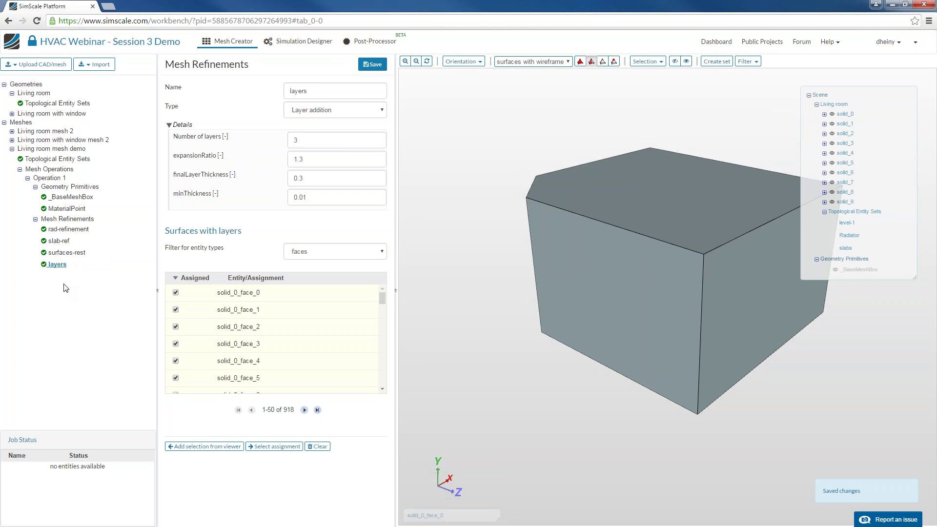
Step: Start the meshing computation of Operation 1
left_click(54, 179)
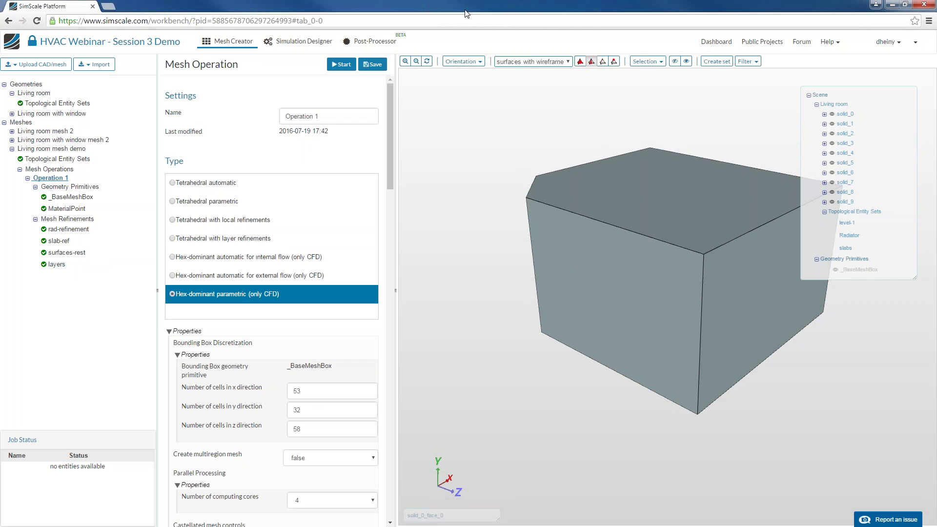
left_click(351, 65)
left_click(595, 111)
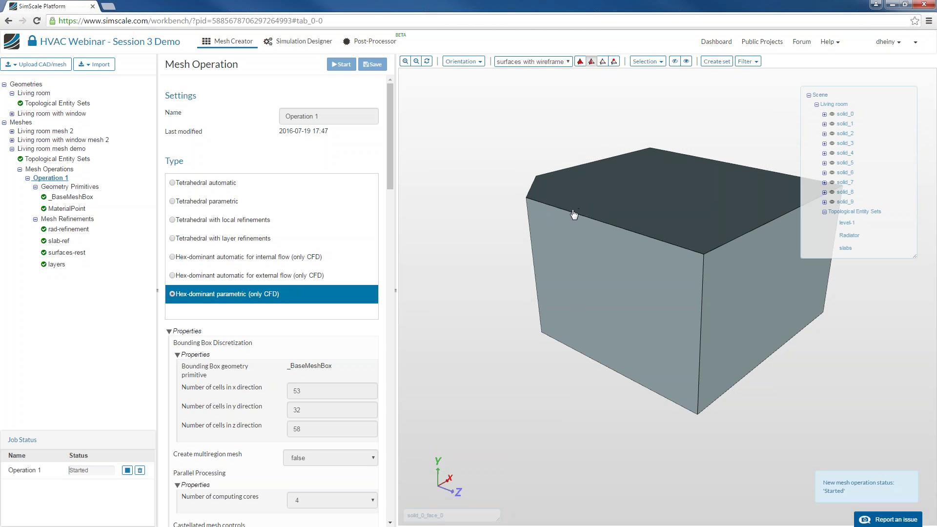
scroll(573, 205, "up", 2)
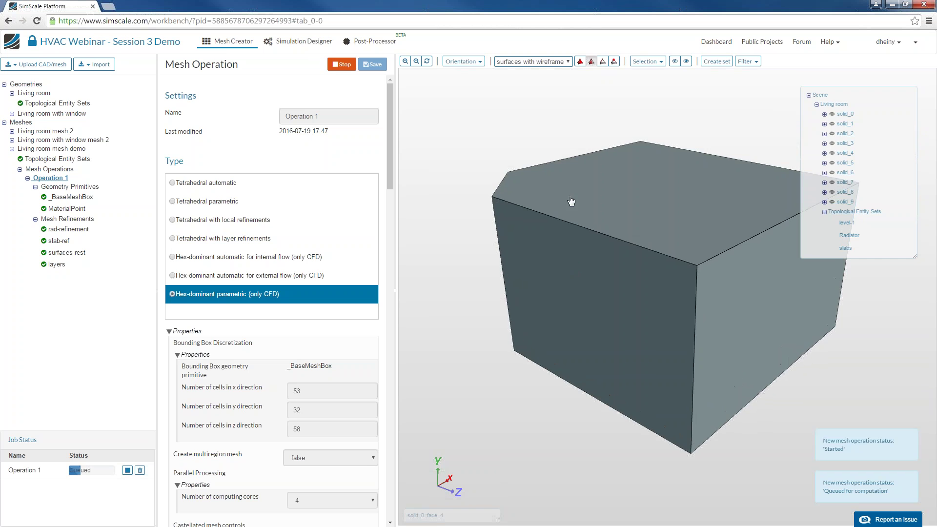
scroll(572, 205, "up", 2)
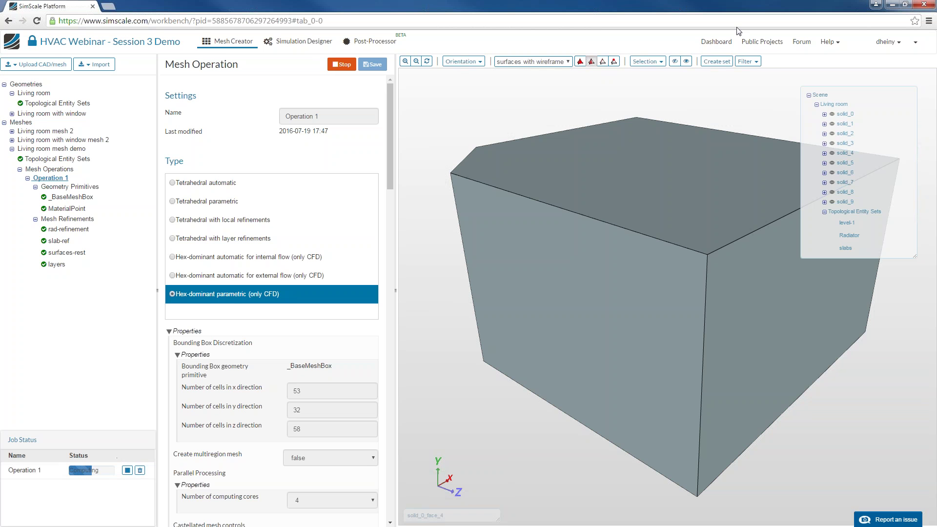
Step: Open the project HVAC Webinar - Session 3 Test from the dashboard and load Living room mesh 2 with its operations expanded
left_click(717, 42)
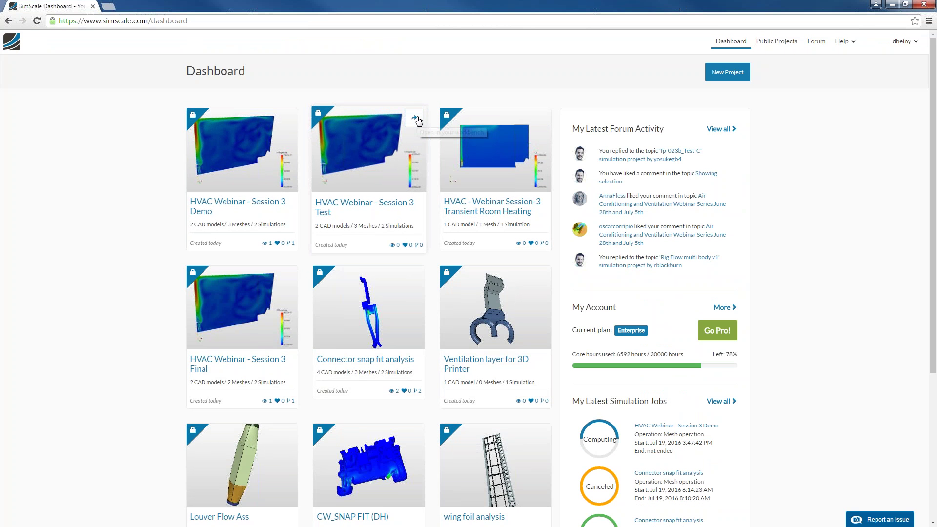
left_click(416, 119)
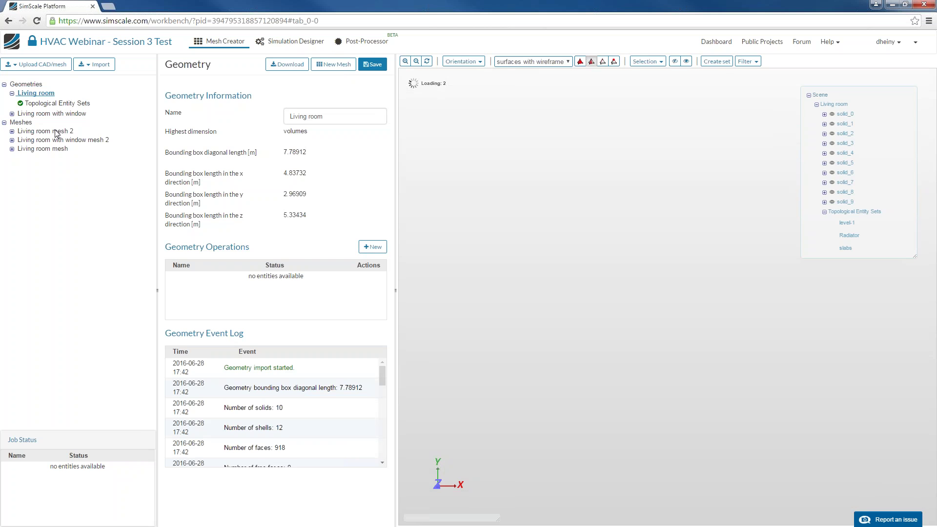
left_click(13, 135)
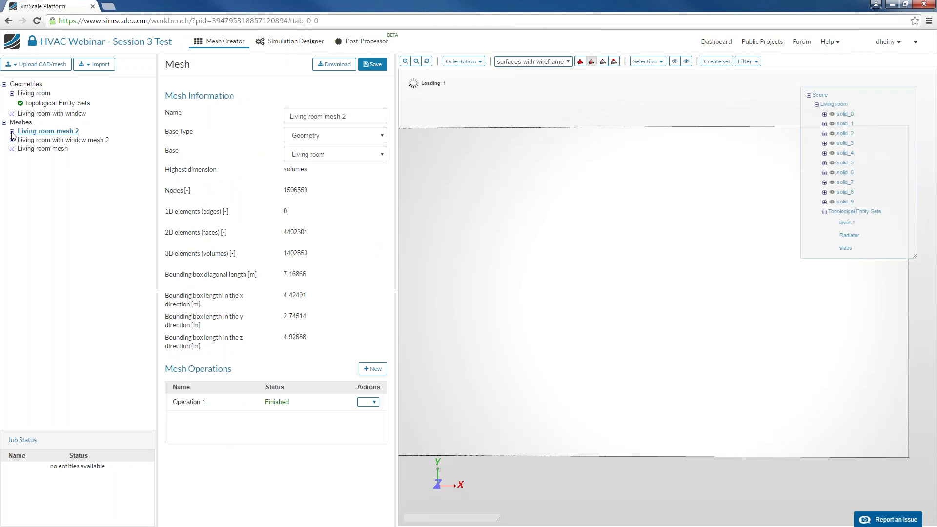
left_click(12, 131)
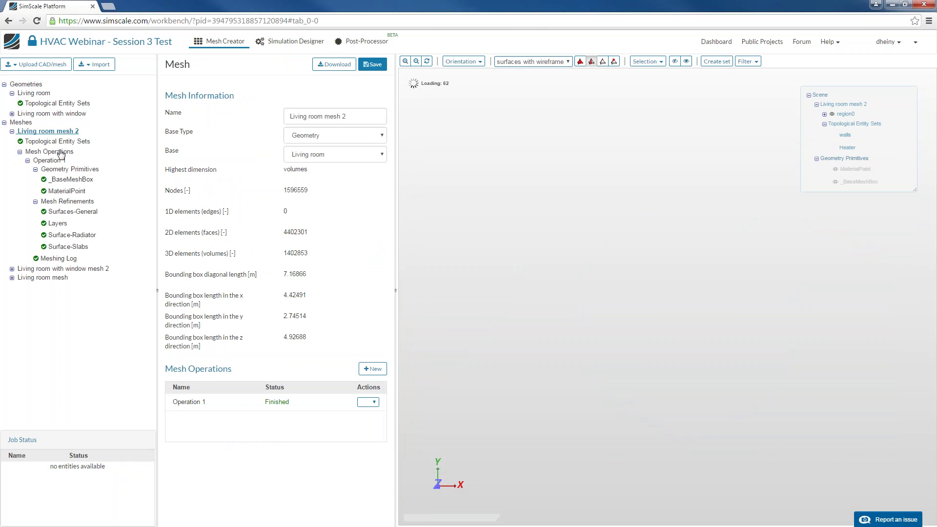
Step: Review the _BaseMeshBox, Surfaces-General, Surface-Radiator, Surface-Slabs and Layers settings of Living room mesh 2
left_click(71, 180)
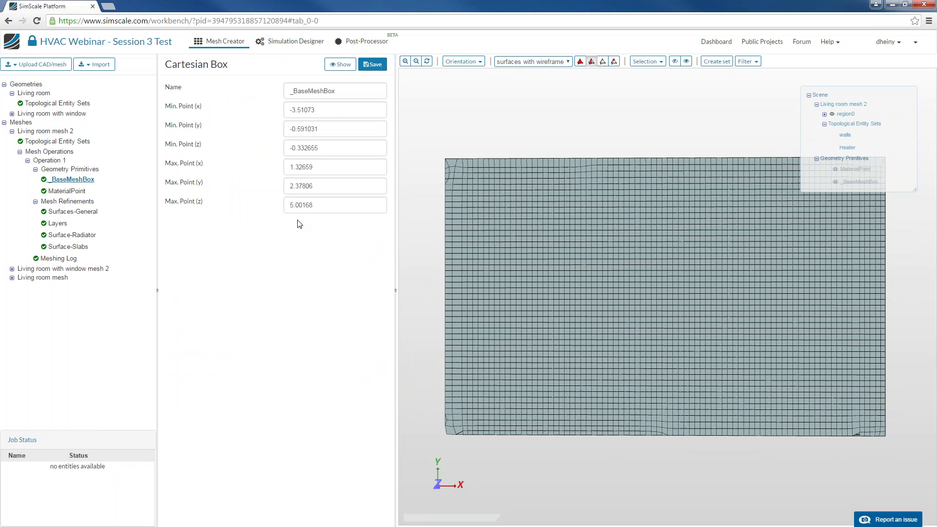
left_click(73, 212)
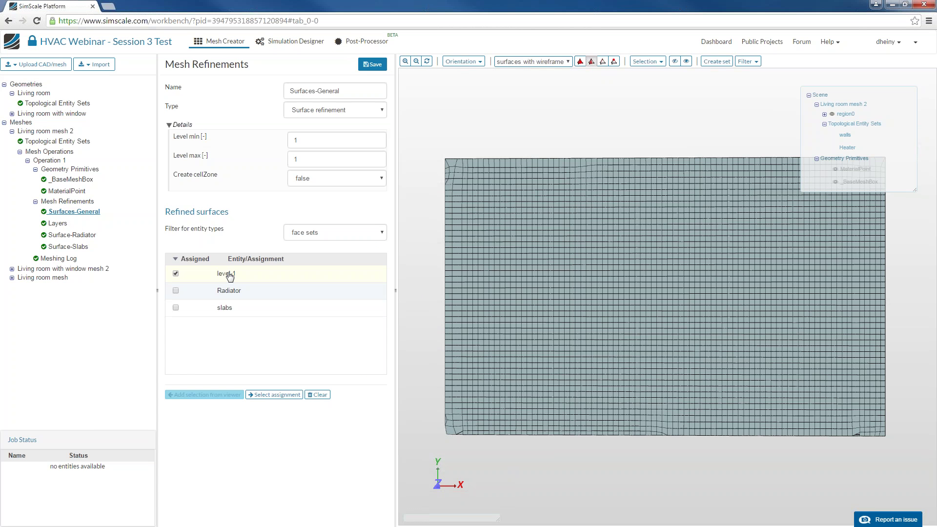
left_click(75, 235)
left_click(74, 247)
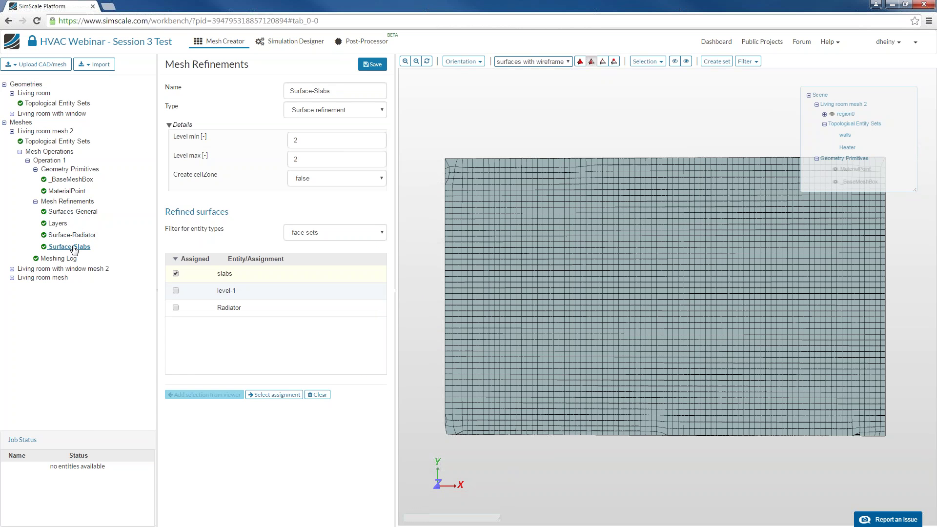
left_click(63, 224)
Step: Select the ceiling and the outer wall faces nearest the viewer in Living room mesh 2 and hide them to expose the interior
left_click_drag(462, 111, 553, 226)
middle_click_drag(553, 226, 402, 104)
scroll(619, 272, "down", 3)
left_click_drag(625, 281, 579, 221)
left_click(578, 221)
left_click_drag(737, 215, 759, 275)
left_click(759, 274)
left_click(624, 272, "ctrl")
left_click(694, 234, "ctrl")
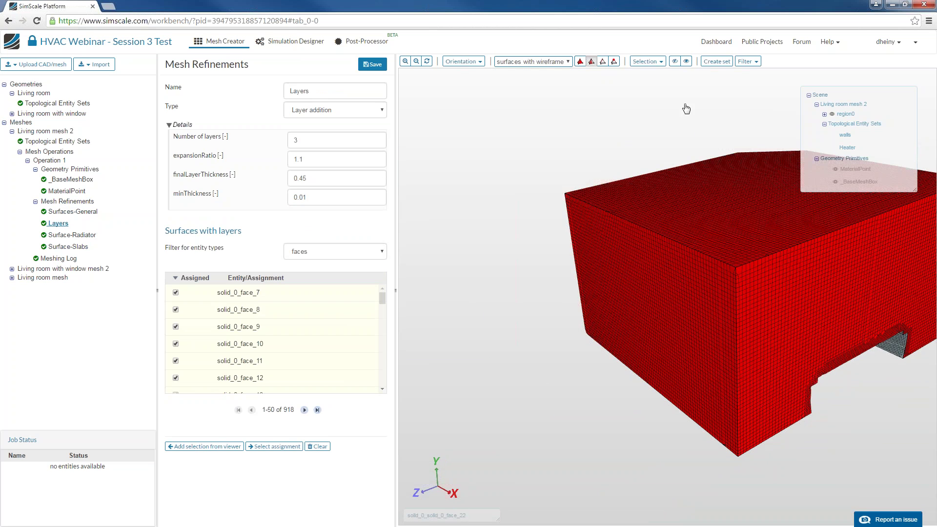
left_click(676, 67)
left_click_drag(692, 244, 705, 244)
scroll(706, 246, "up", 5)
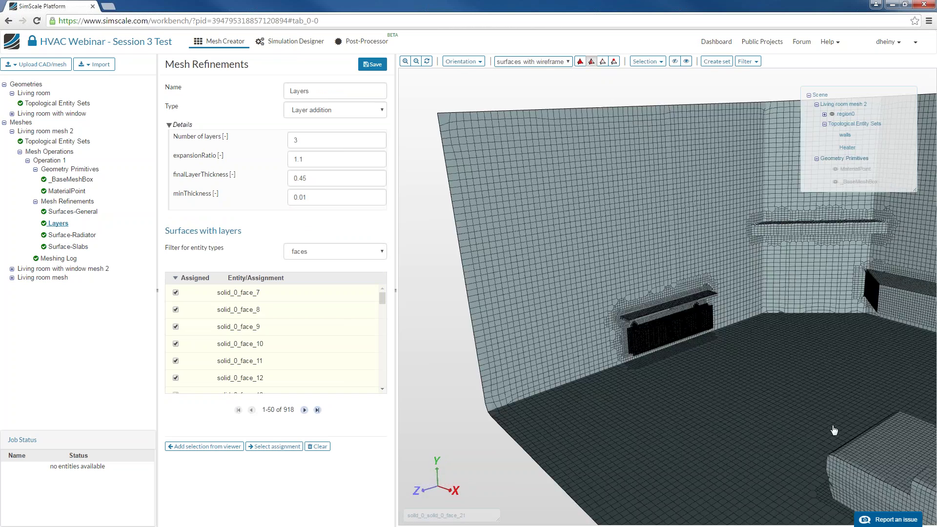
Step: Examine the mesh refinement around the radiator, slabs and furniture inside the room
middle_click_drag(833, 430, 726, 385)
left_click(512, 230)
left_click_drag(513, 230, 593, 320)
scroll(686, 378, "up", 6)
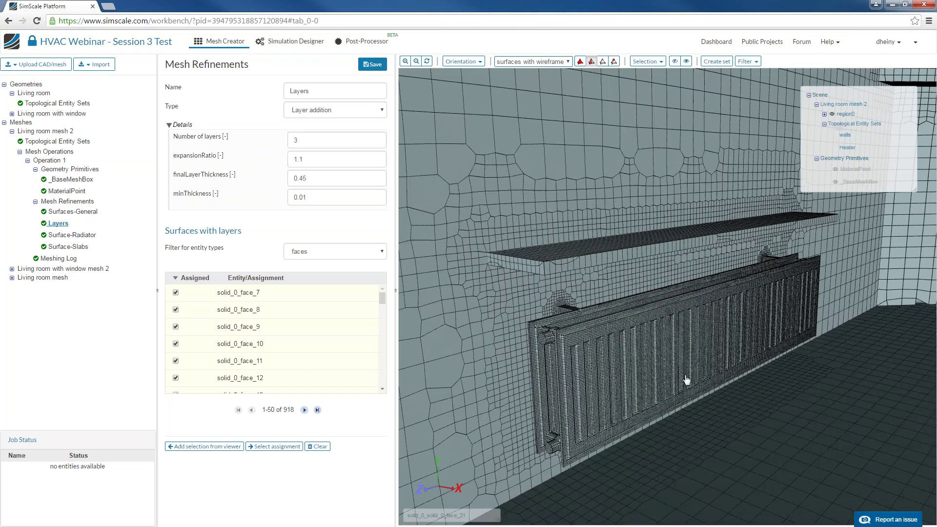
left_click_drag(813, 279, 769, 376)
scroll(761, 361, "down", 10)
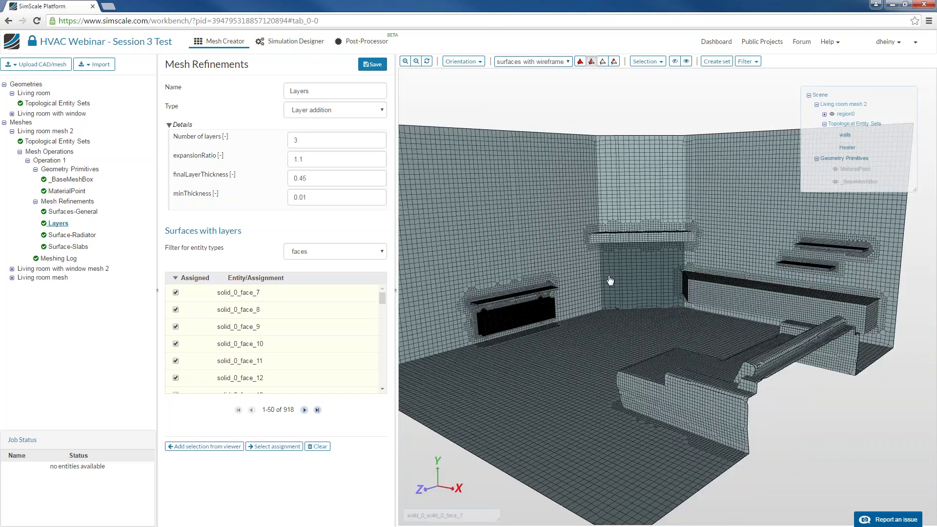
middle_click_drag(611, 281, 590, 281)
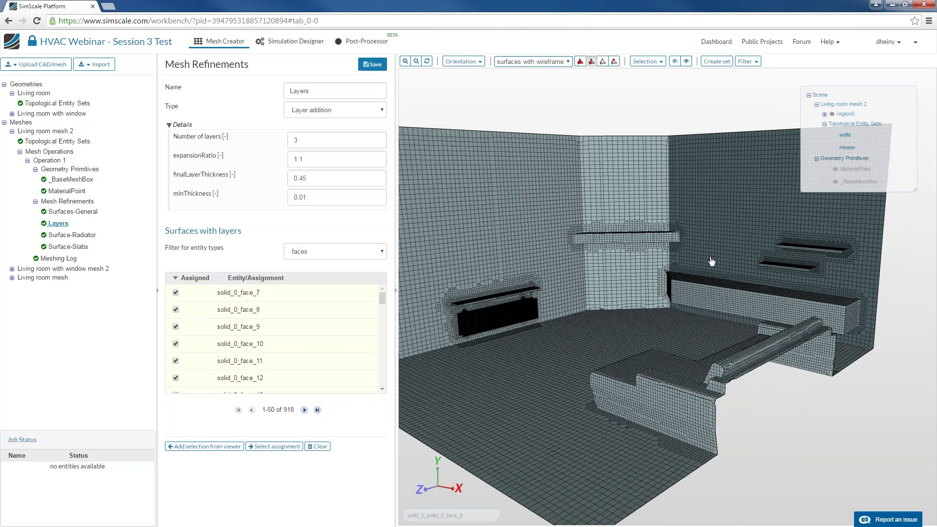
left_click_drag(576, 320, 556, 317)
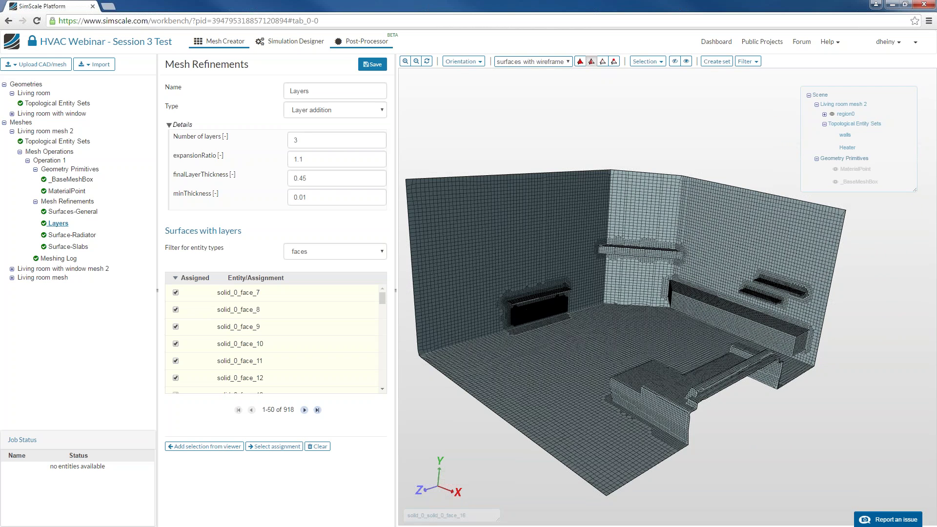
Step: Create a new simulation named "Living-no-window_demo" in the Simulation Designer
left_click(293, 42)
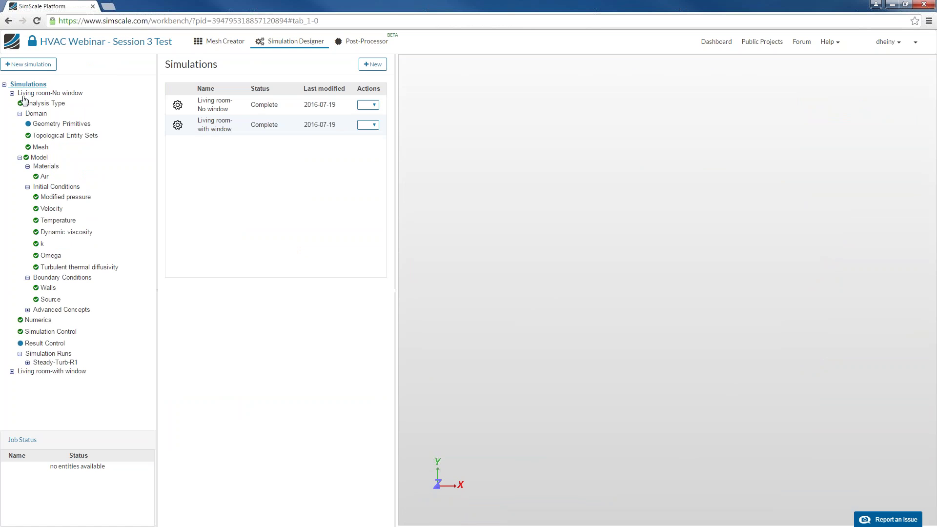
left_click(17, 93)
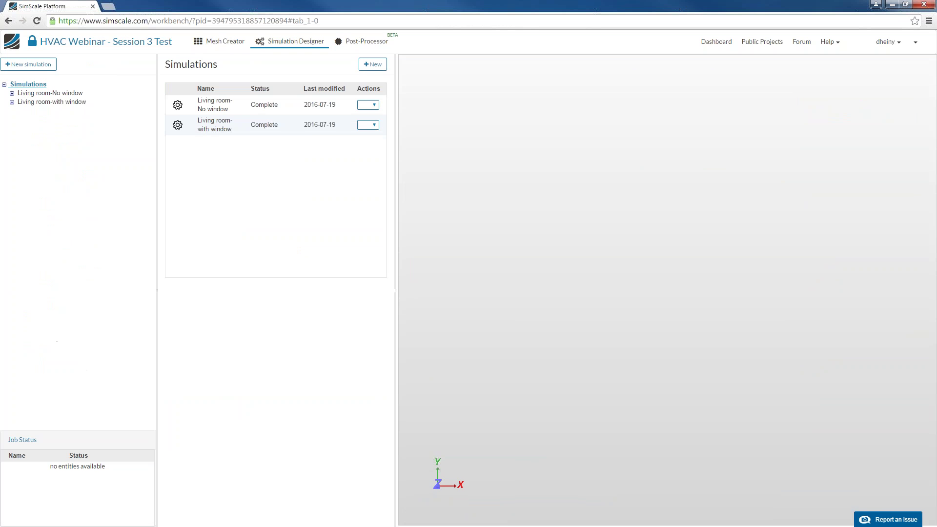
left_click(44, 66)
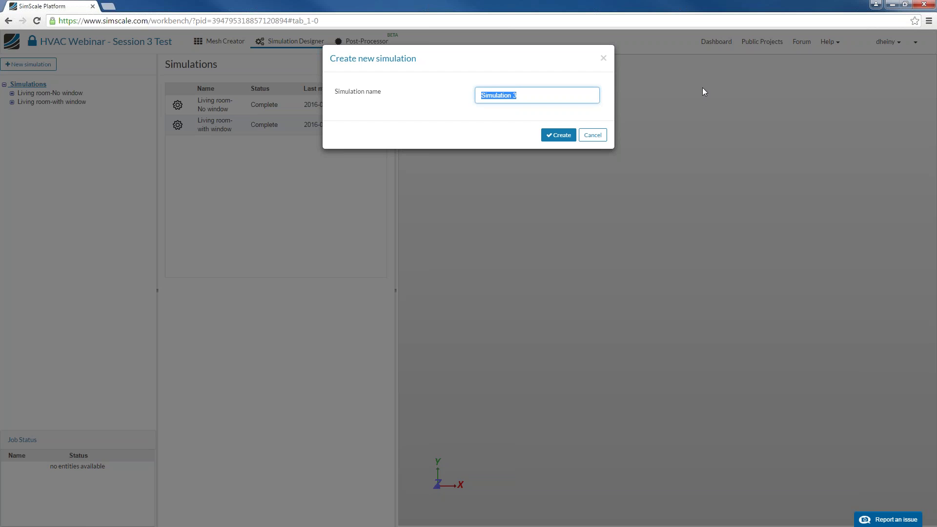
type("Living-no-window_demo")
key("Return")
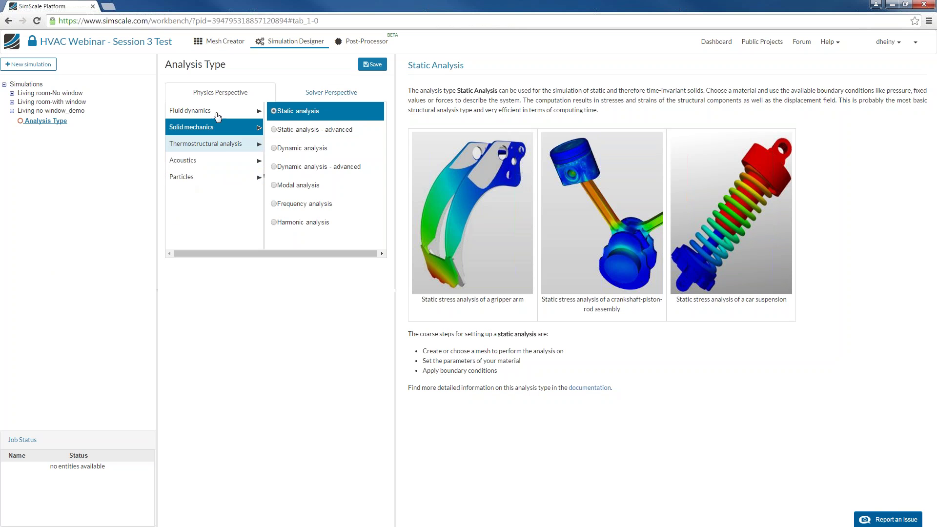
left_click(11, 93)
left_click(30, 104)
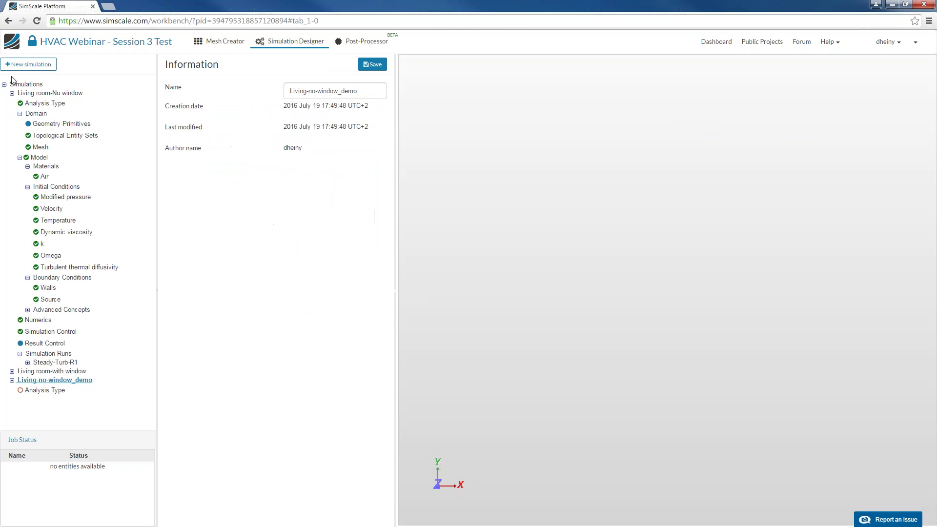
left_click(12, 92)
left_click(32, 121)
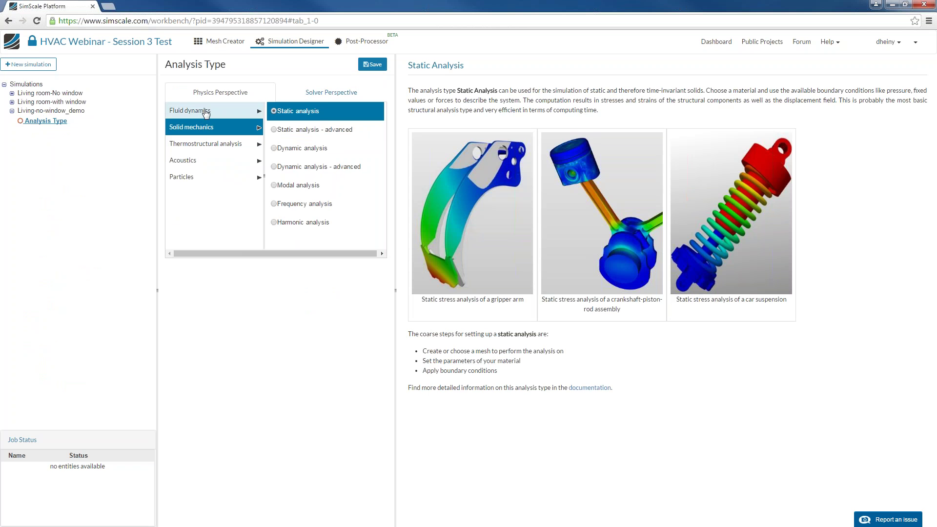
Step: Set the analysis type to natural convective heat transfer with the k-omega SST turbulence model and steady-state behaviour, and save it
left_click(207, 112)
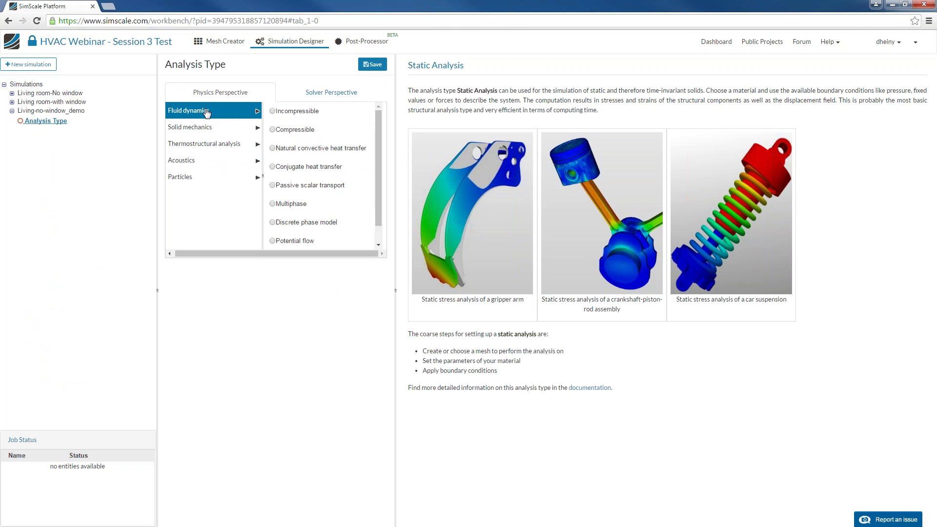
left_click(328, 151)
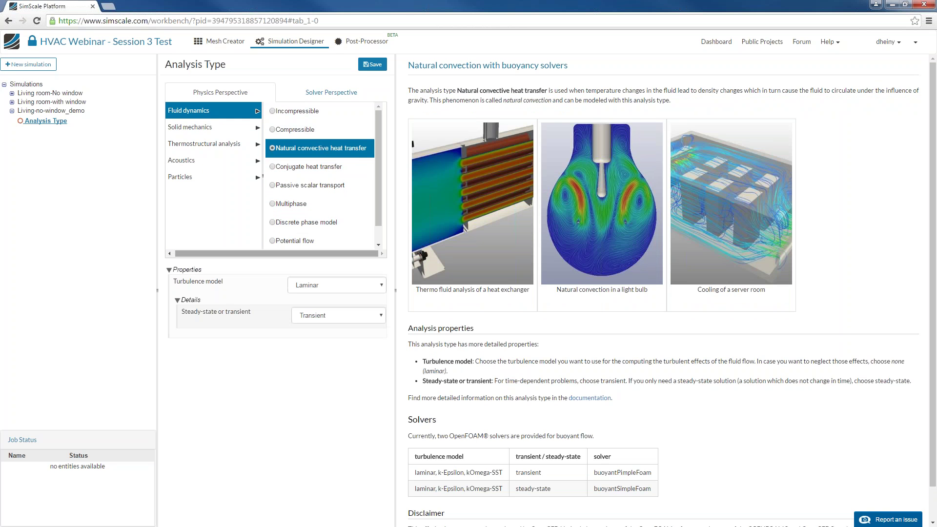
left_click(316, 287)
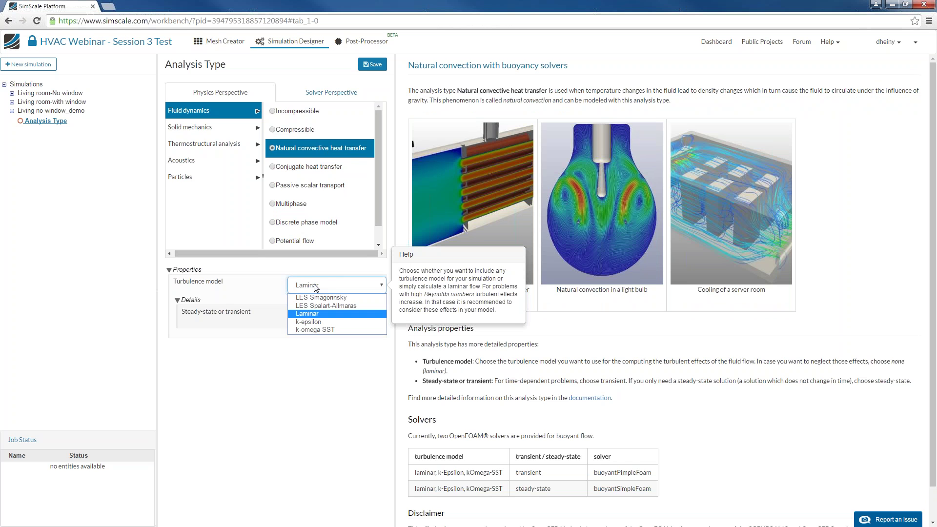
left_click(326, 329)
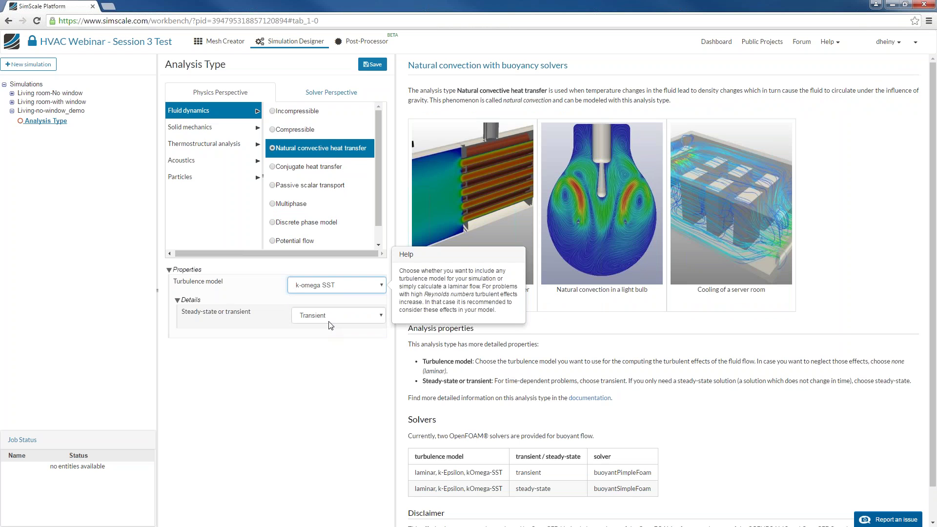
left_click(330, 321)
left_click(327, 325)
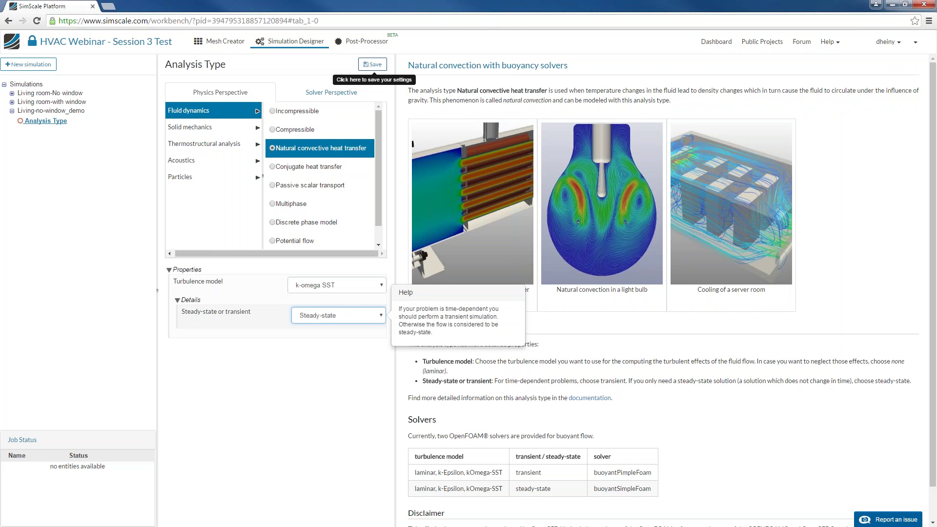
left_click(372, 64)
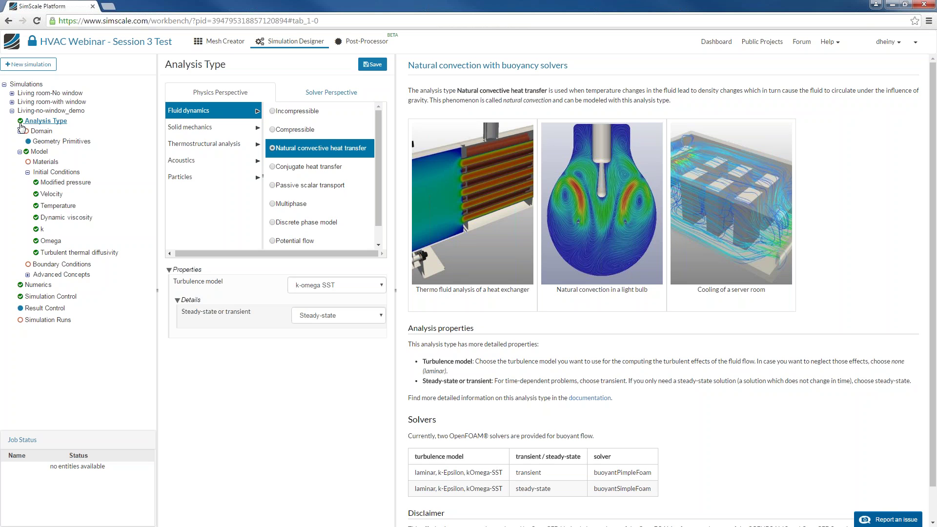
Step: Assign Living room mesh 2 as the simulation domain and save it
mouse_move(21, 122)
left_click(41, 132)
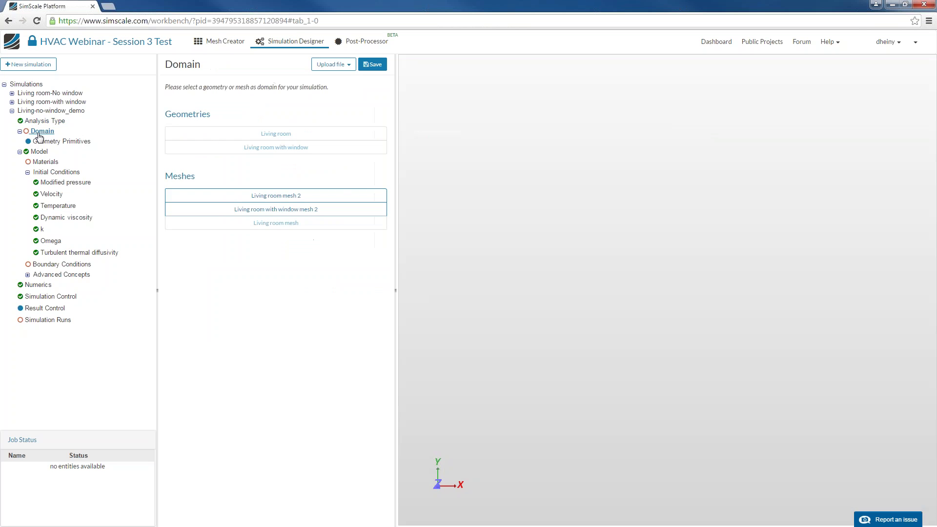
left_click(318, 197)
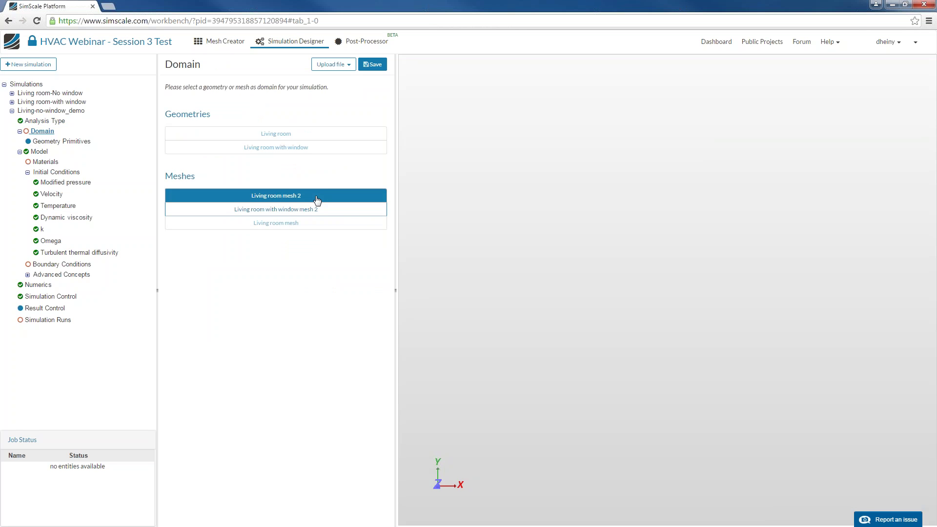
left_click(372, 64)
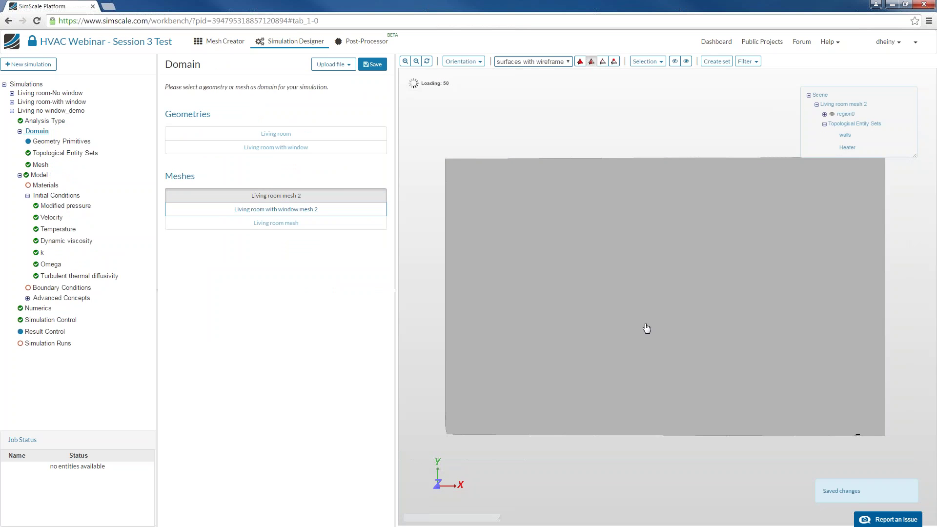
Step: Change the render mode of the room mesh to surfaces without wireframe
left_click_drag(532, 148, 573, 190)
right_click_drag(573, 189, 460, 157)
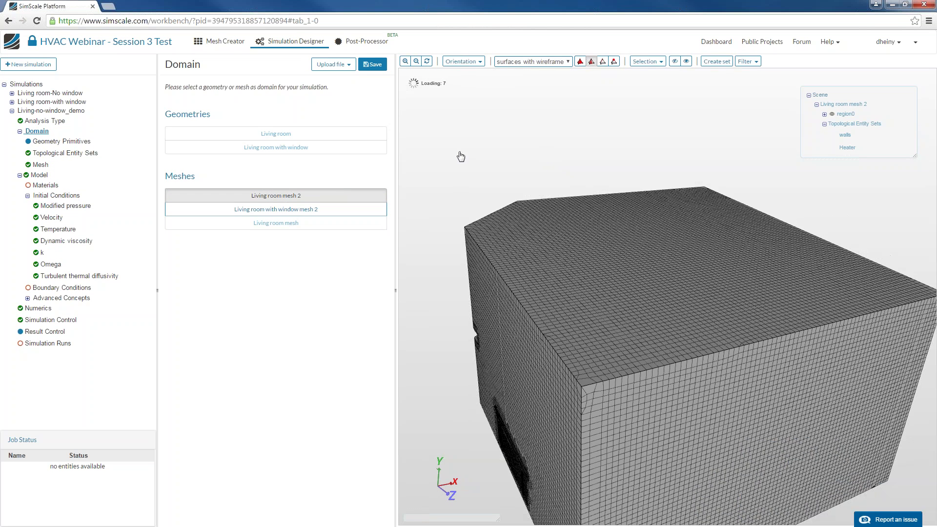
left_click_drag(542, 167, 581, 191)
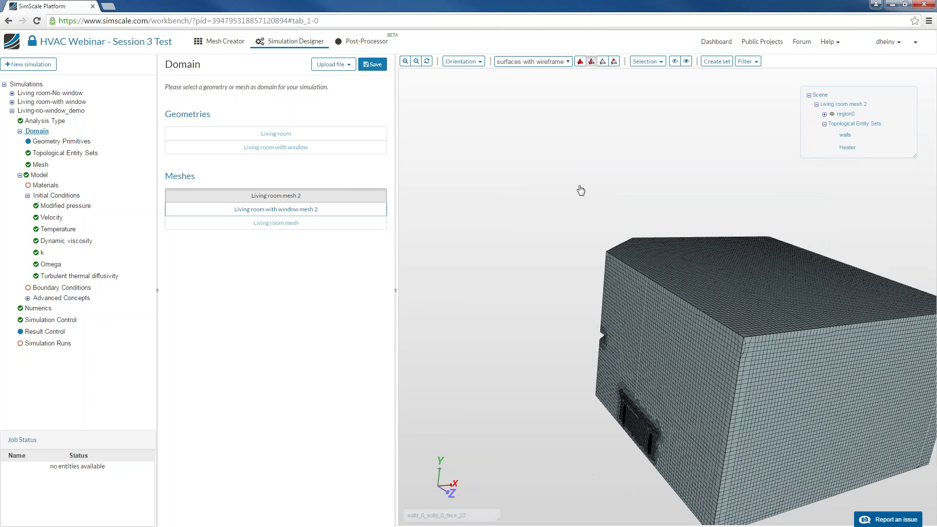
left_click_drag(626, 220, 439, 173)
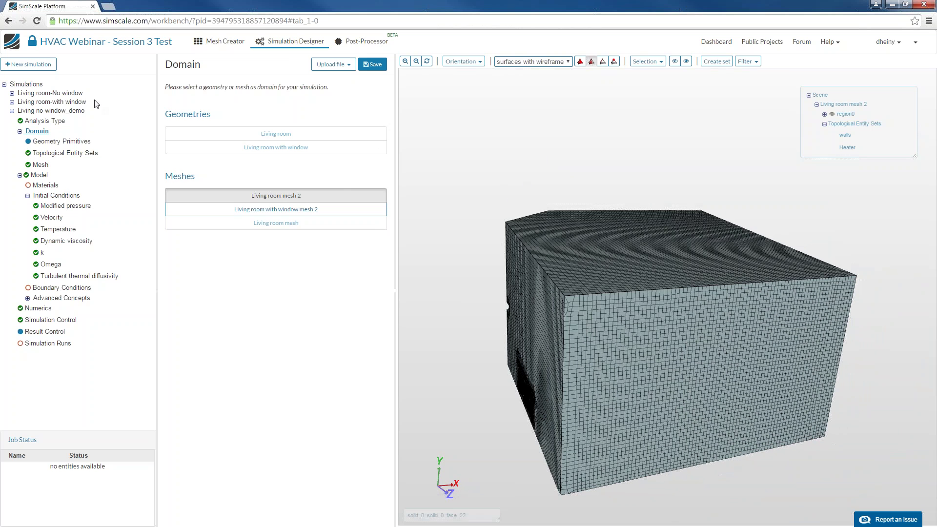
left_click(513, 62)
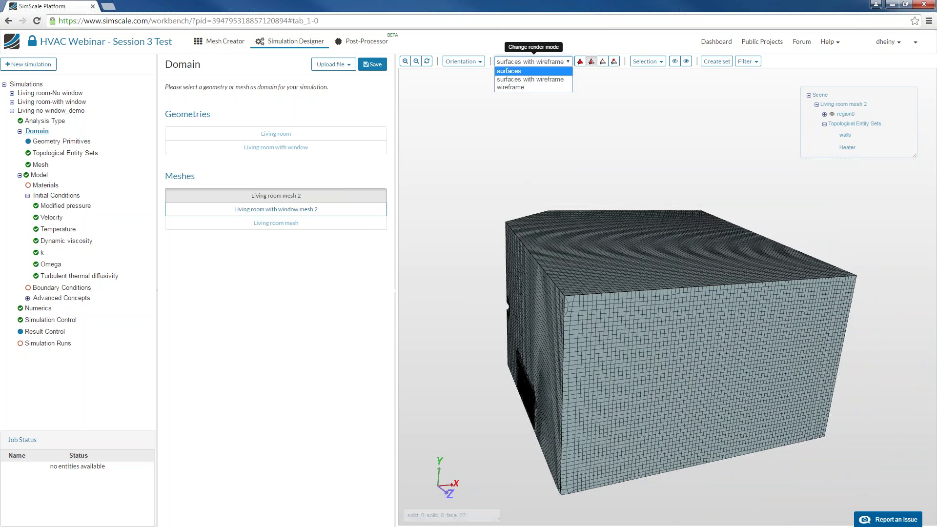
left_click(509, 72)
scroll(558, 149, "down", 2)
Step: Select the walls face set among the topological entity sets, hide it, and examine the exposed heater geometry
left_click(66, 153)
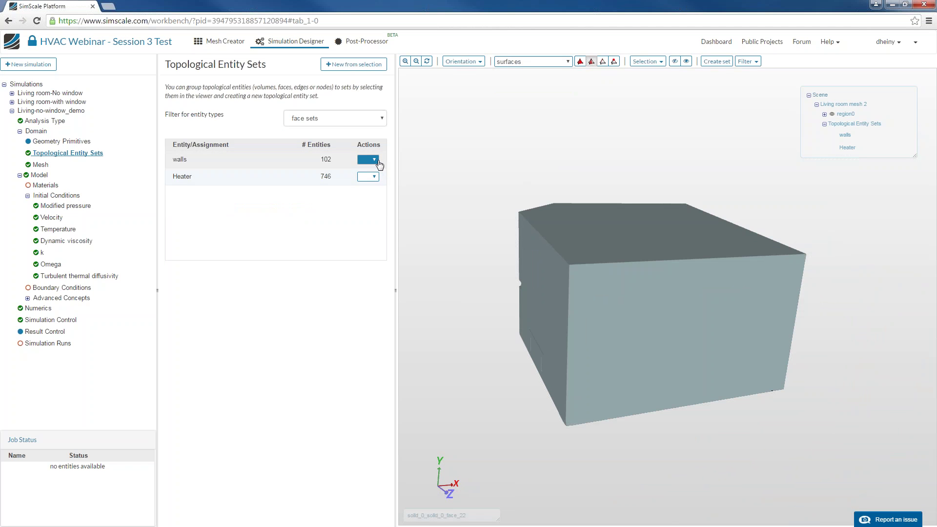
left_click(374, 161)
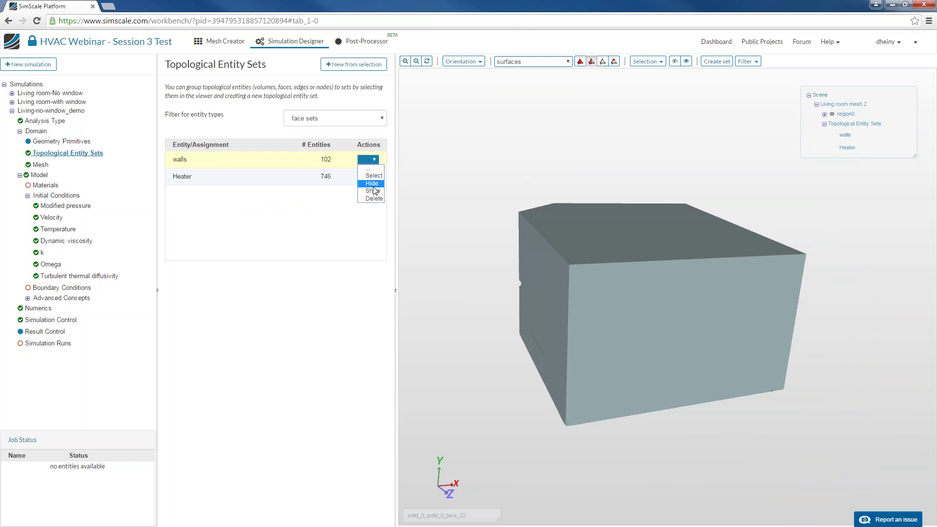
left_click(374, 175)
right_click(442, 160)
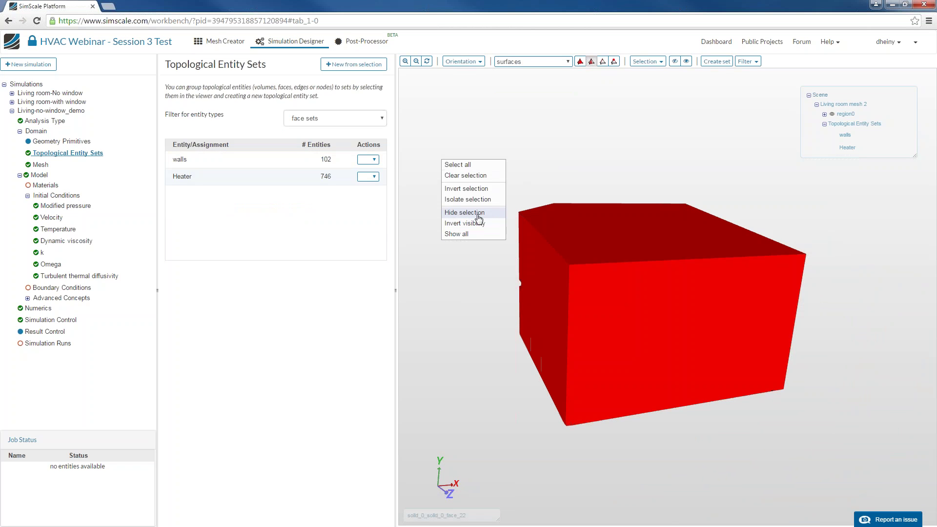
left_click(479, 214)
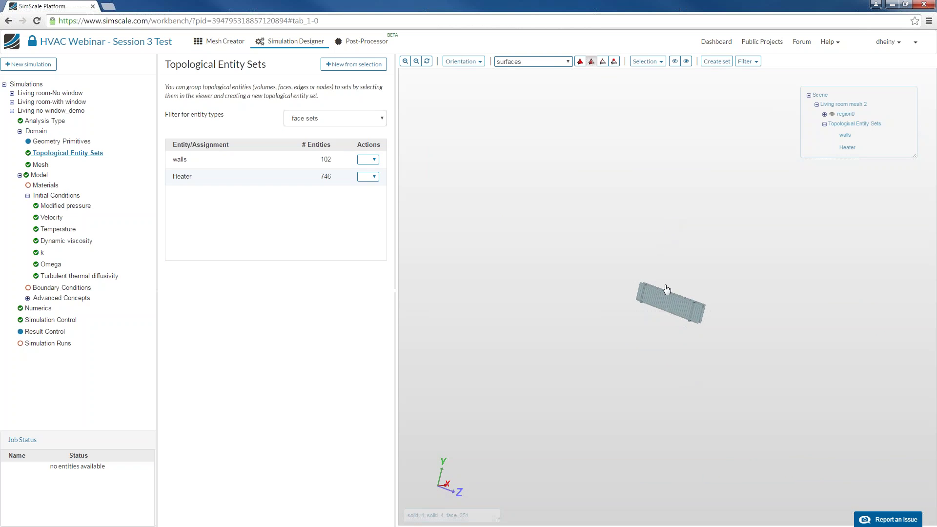
left_click_drag(667, 290, 710, 304)
scroll(676, 300, "up", 5)
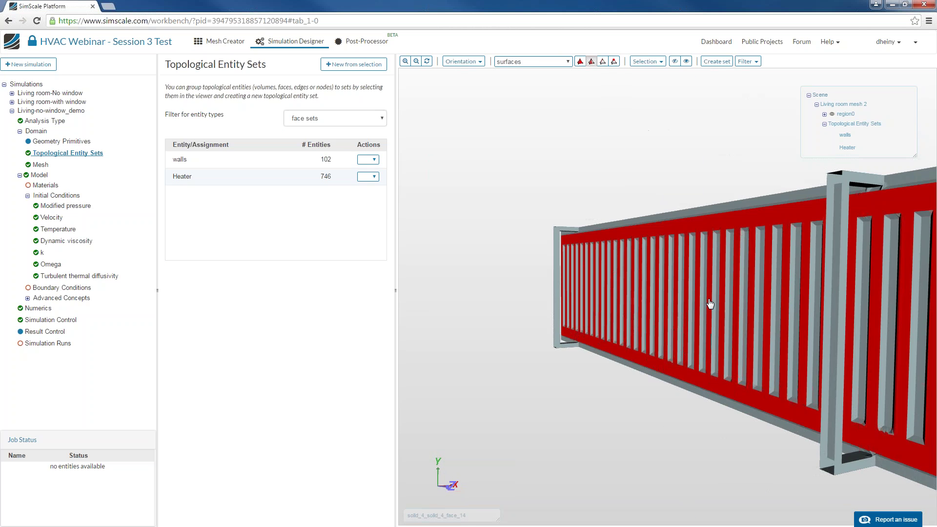
scroll(711, 304, "down", 5)
left_click_drag(669, 165, 630, 184)
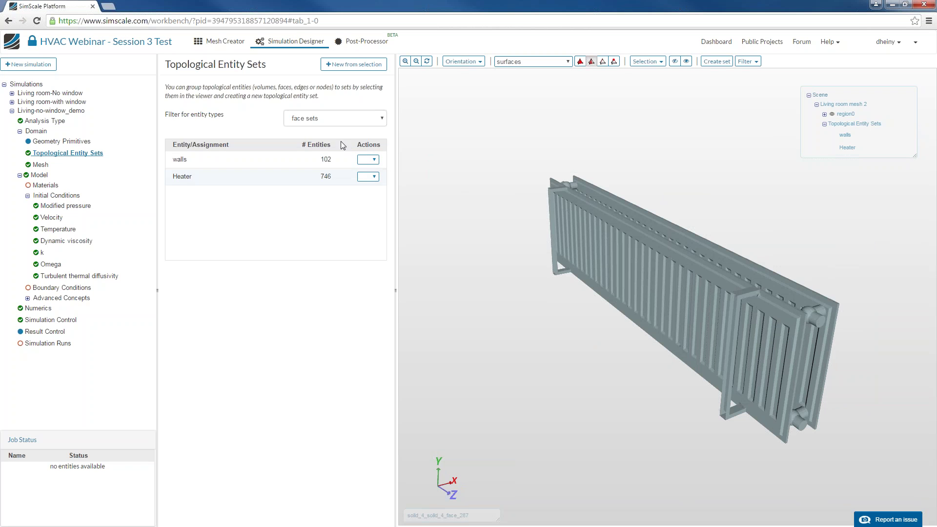
Step: Show the hidden walls face set again so the whole room is displayed
left_click(368, 160)
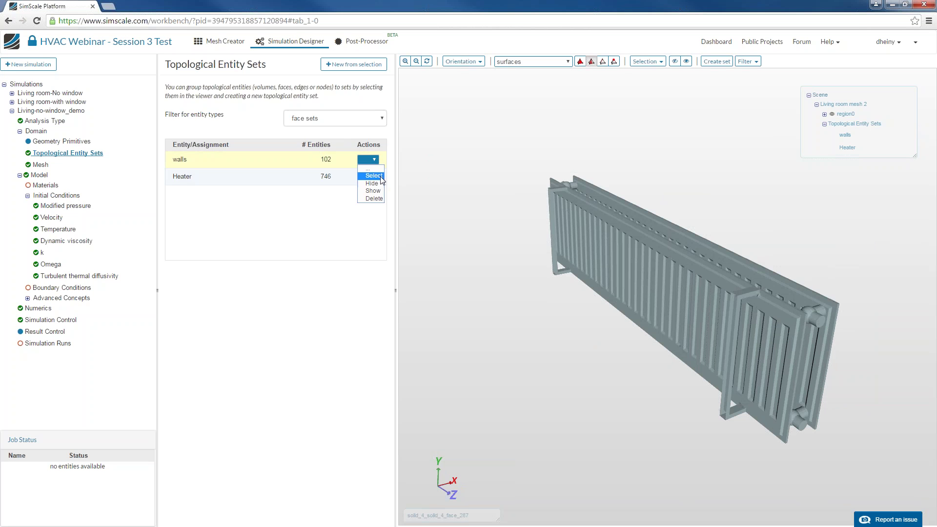
left_click(373, 190)
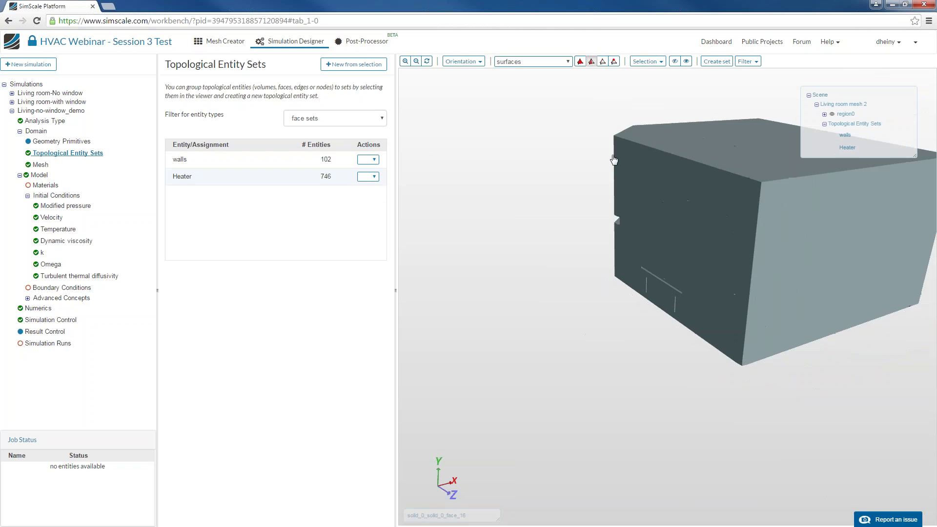
left_click_drag(614, 160, 687, 267)
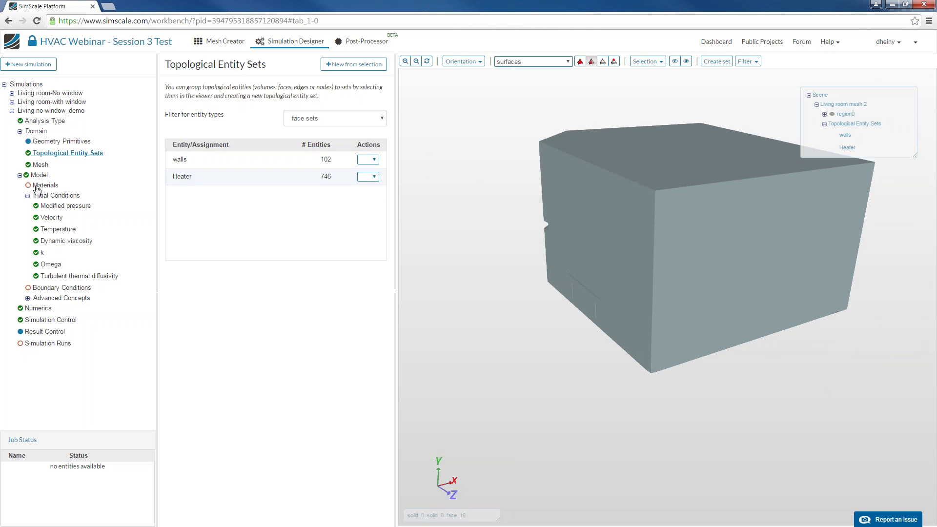
left_click_drag(767, 415, 841, 485)
left_click_drag(713, 310, 708, 400)
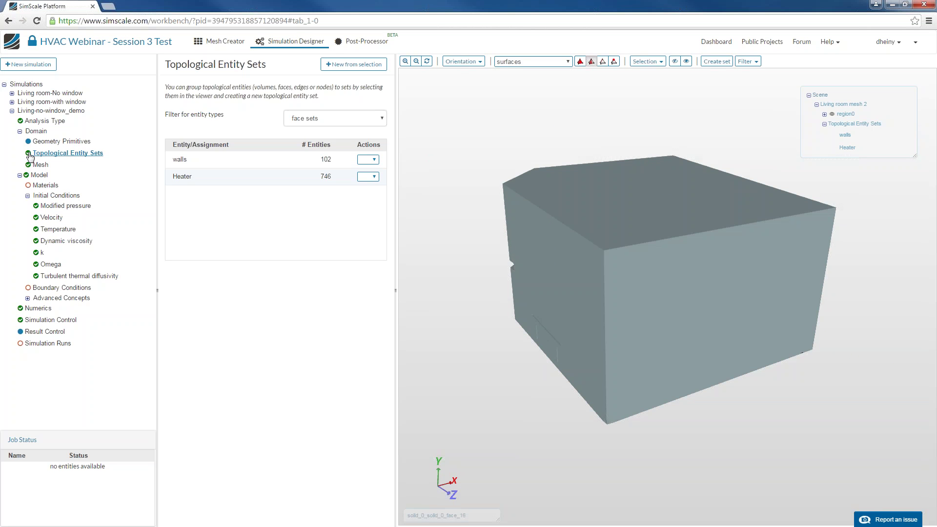
Step: Set the model's gravity to -9.81 m/s² in the y direction and save it
left_click(34, 175)
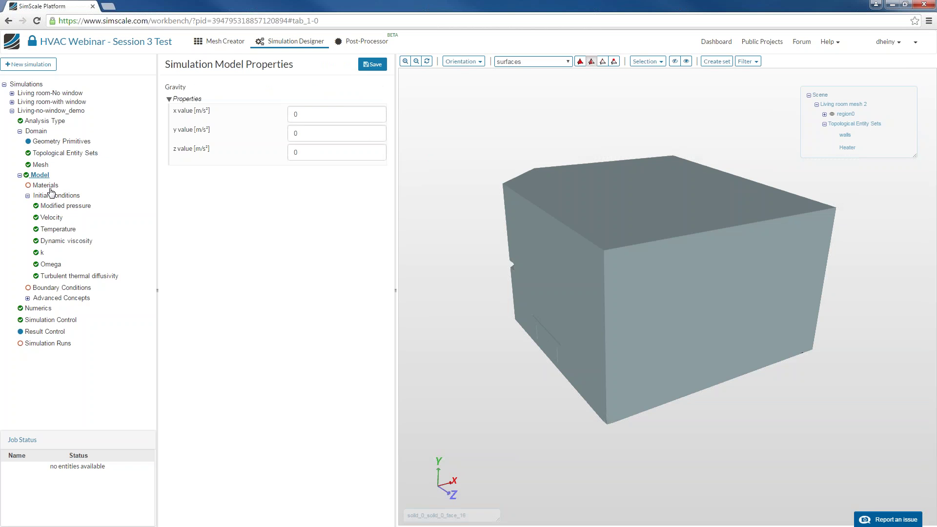
left_click_drag(601, 439, 590, 429)
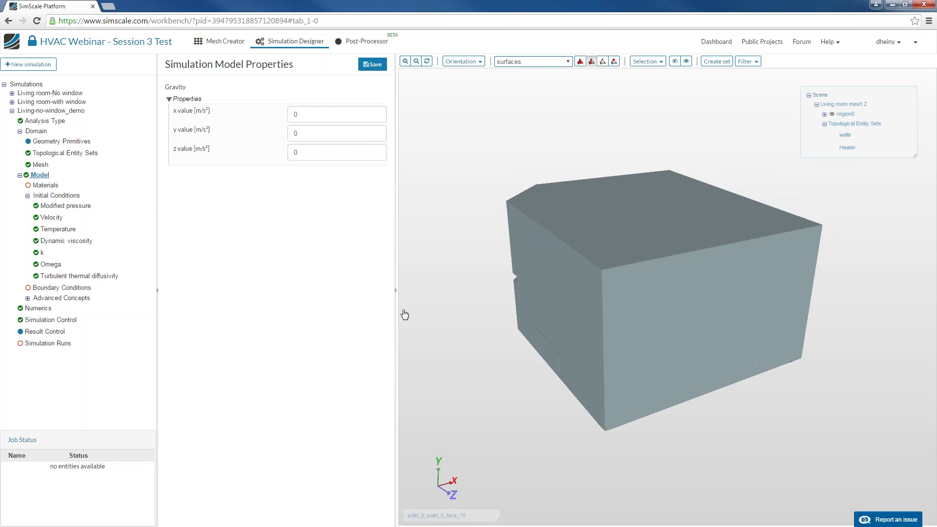
double_click(316, 132)
left_click(372, 63)
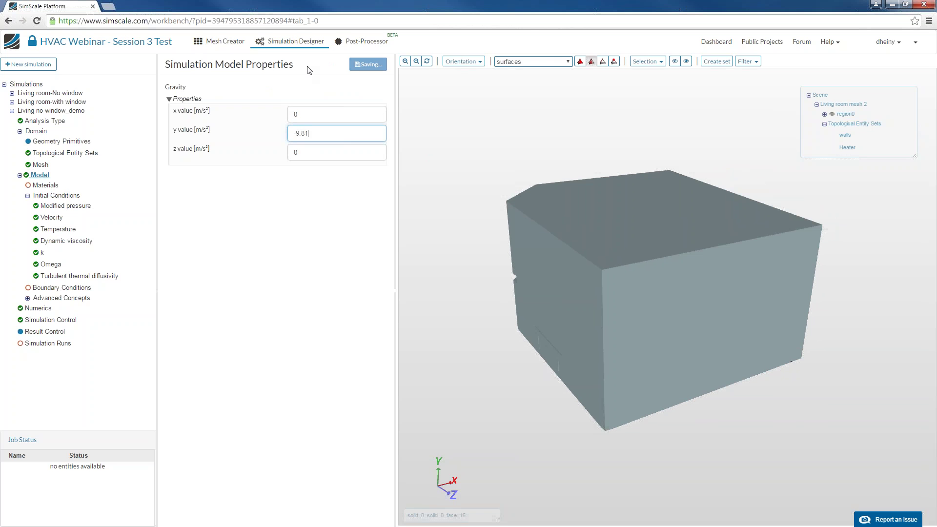
Step: Add a new material to the simulation and import the Air properties into it from the material library
left_click(53, 185)
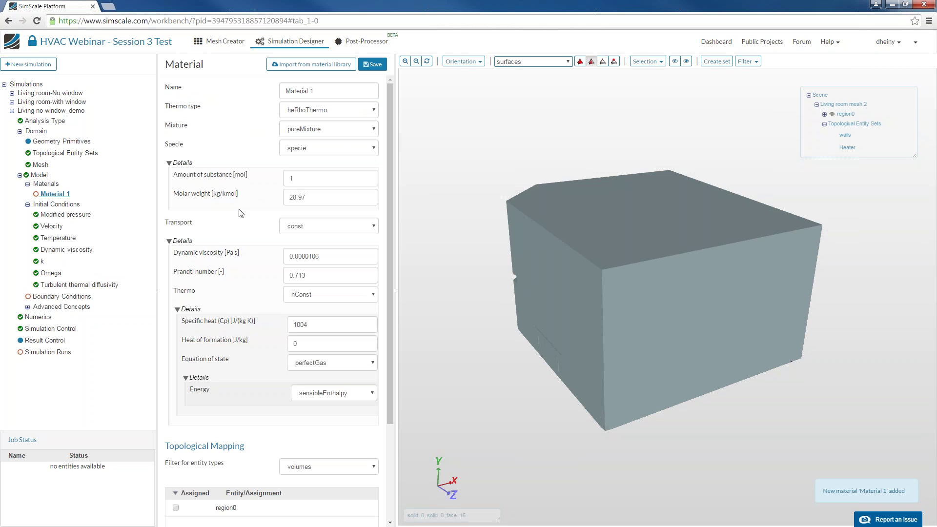
left_click_drag(390, 182, 391, 150)
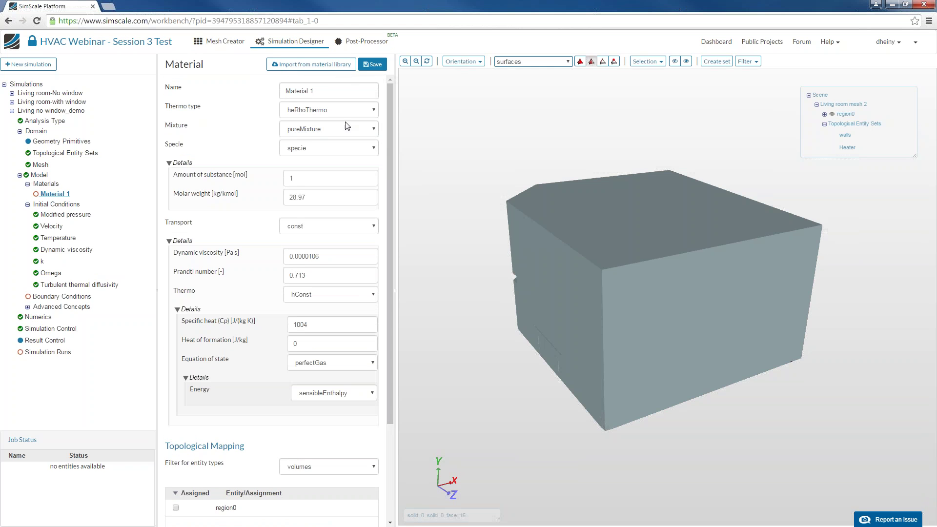
left_click(312, 64)
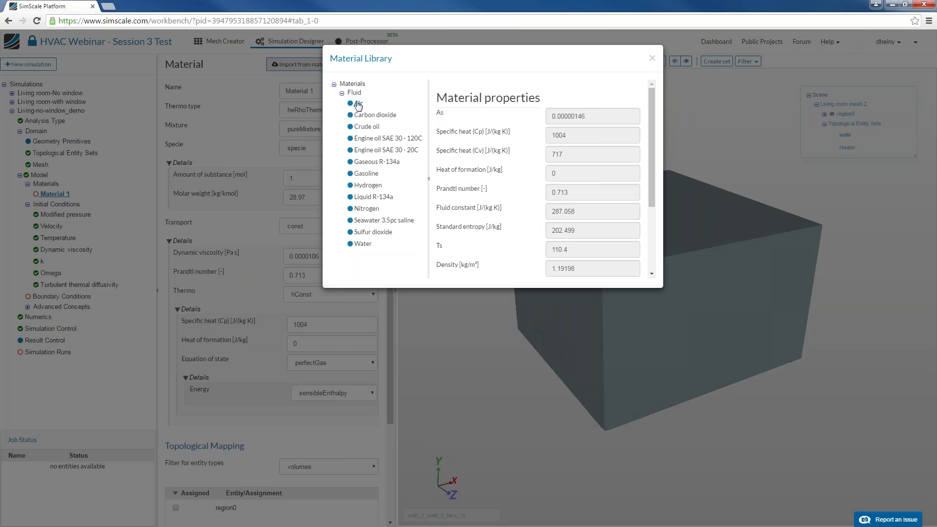
left_click(358, 104)
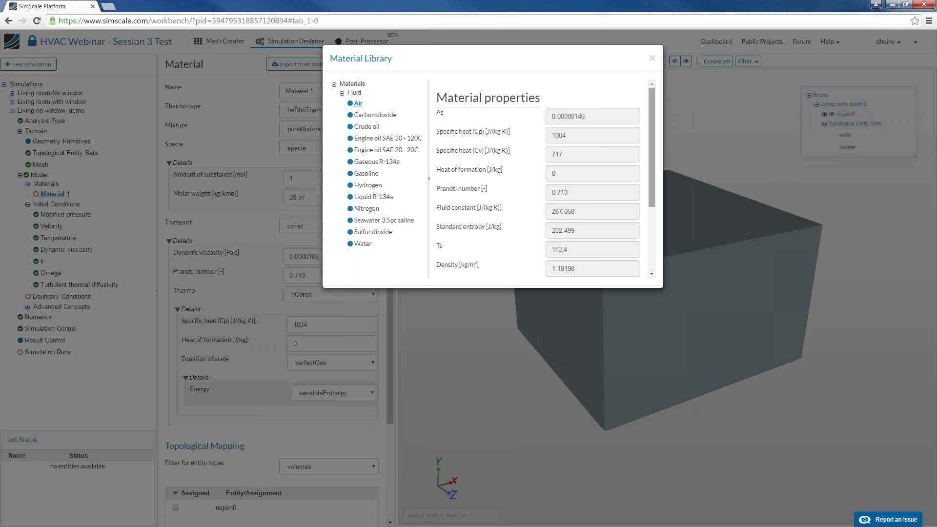
left_click_drag(654, 120, 649, 189)
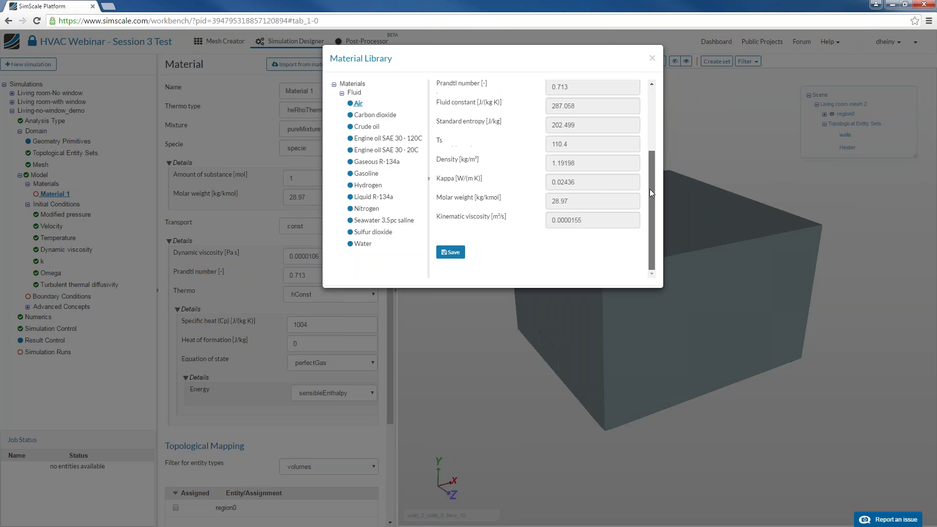
left_click(452, 252)
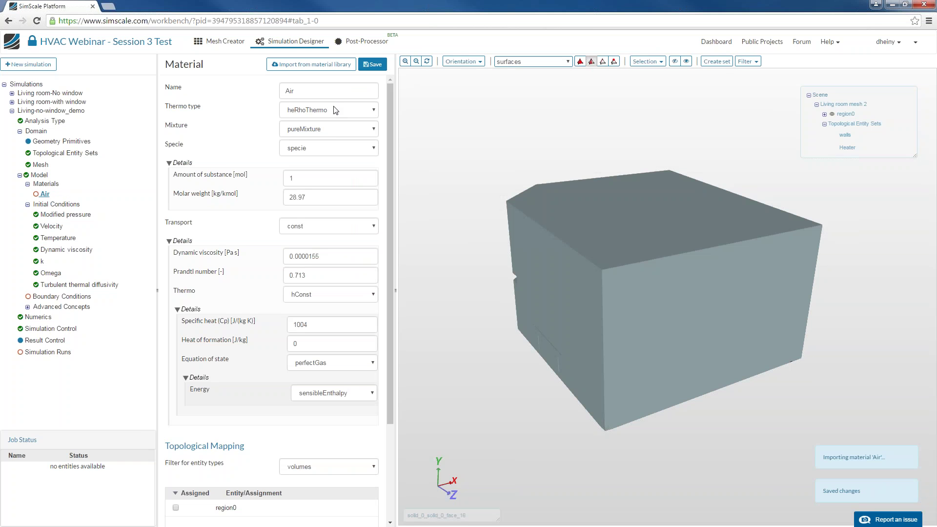
Step: Assign the Air material to the volume region0 and save the material
left_click_drag(389, 347, 391, 442)
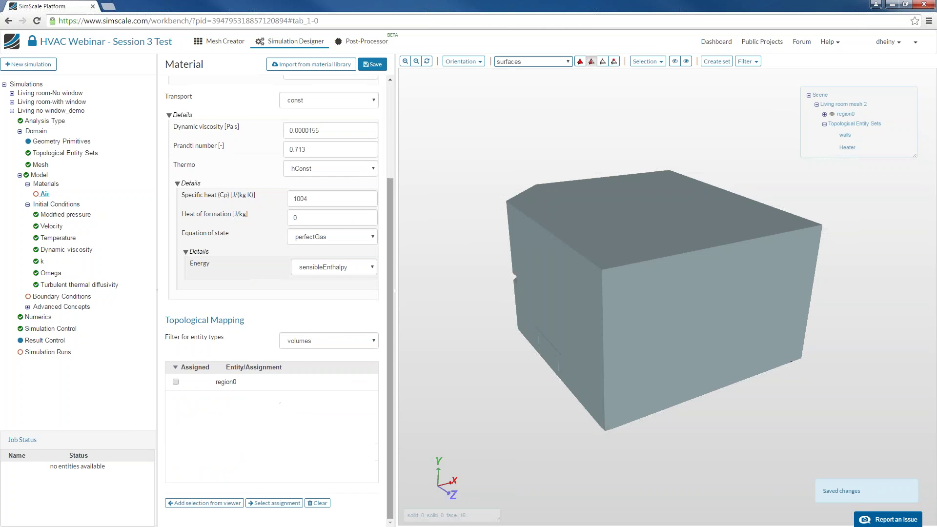
left_click(176, 382)
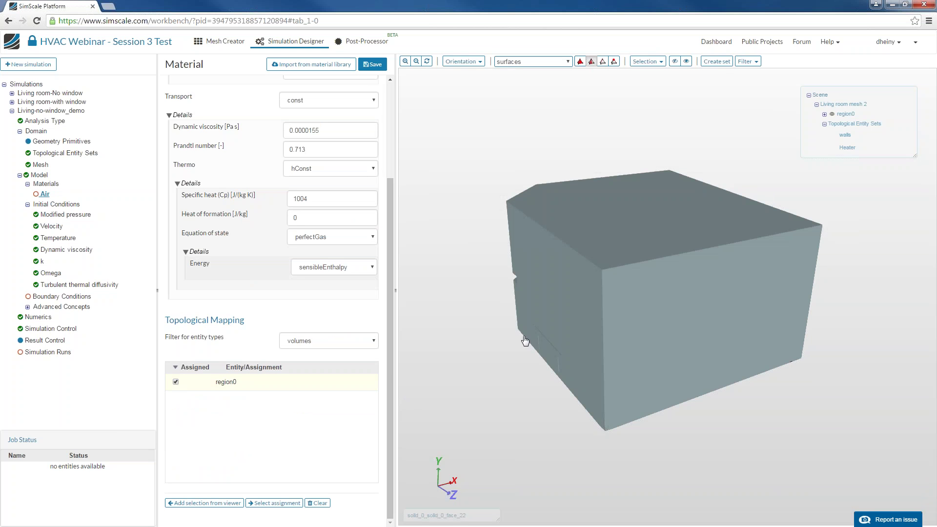
left_click(373, 65)
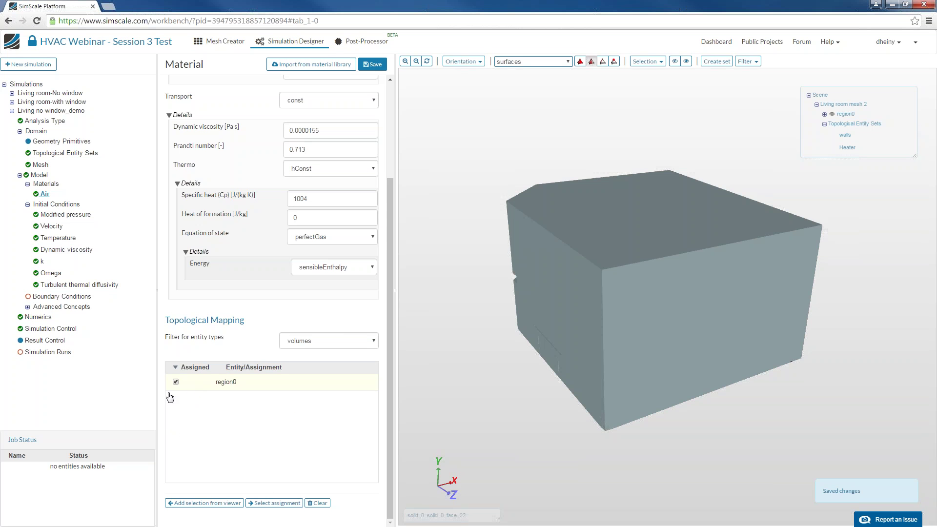
Step: Highlight the volume assigned to the Air material in the viewer, inspect it from several angles and clear the selection
scroll(227, 344, "up", 2)
scroll(226, 345, "down", 2)
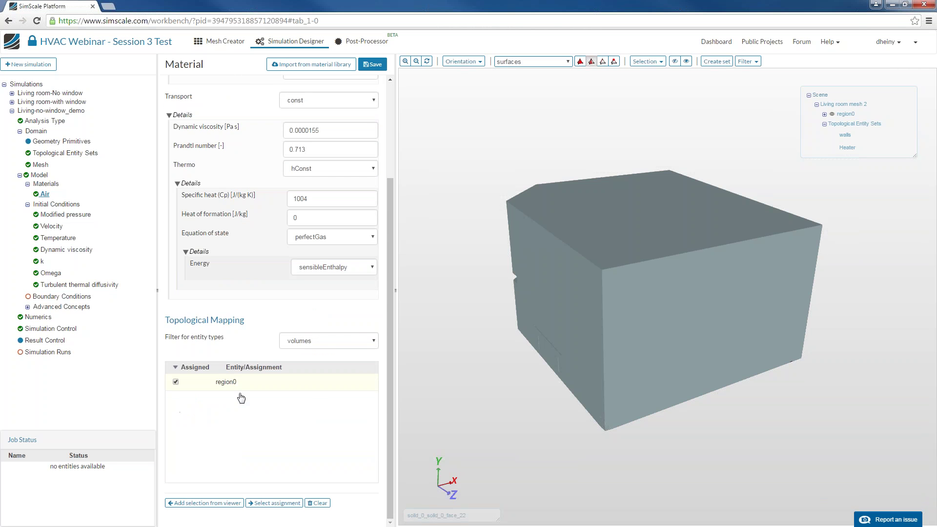
left_click(270, 504)
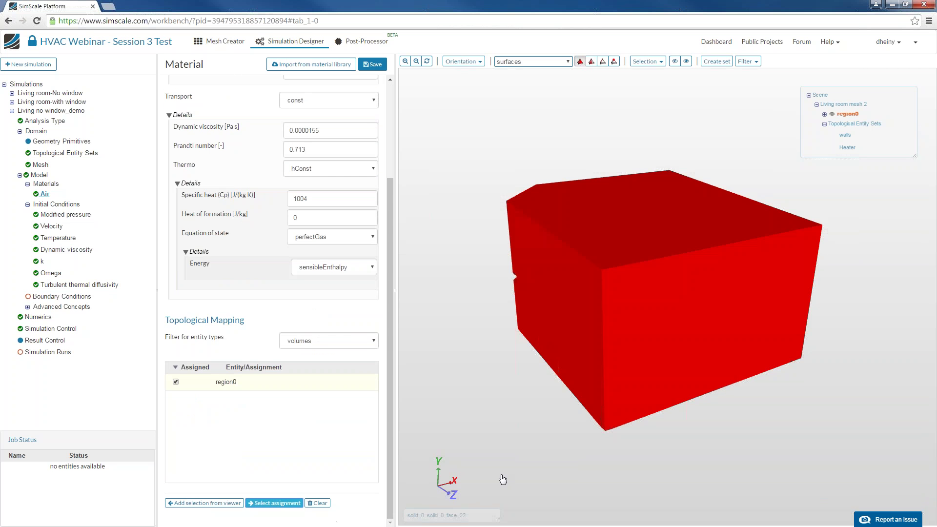
left_click_drag(500, 477, 508, 362)
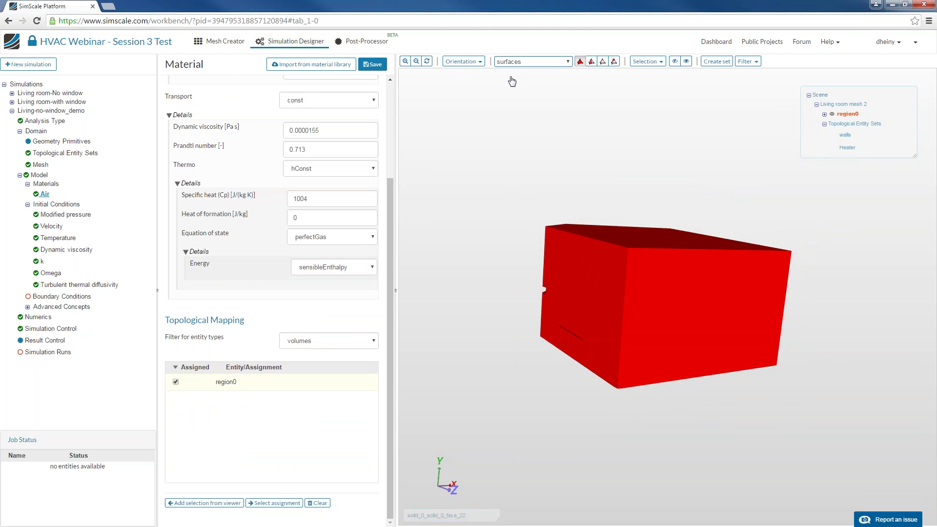
left_click(591, 61)
left_click_drag(606, 138, 614, 321)
middle_click_drag(611, 312, 618, 320)
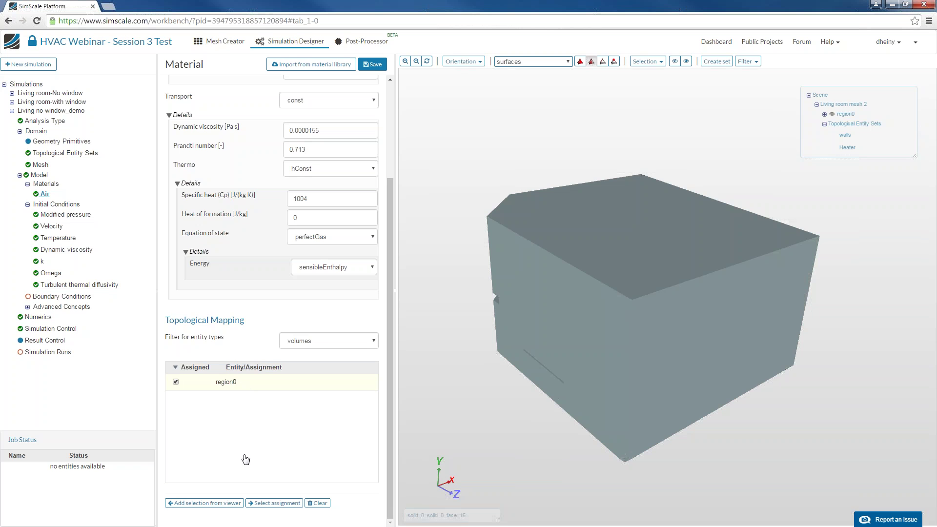
Step: Check the initial temperature condition and add a new boundary condition to the model
left_click(63, 207)
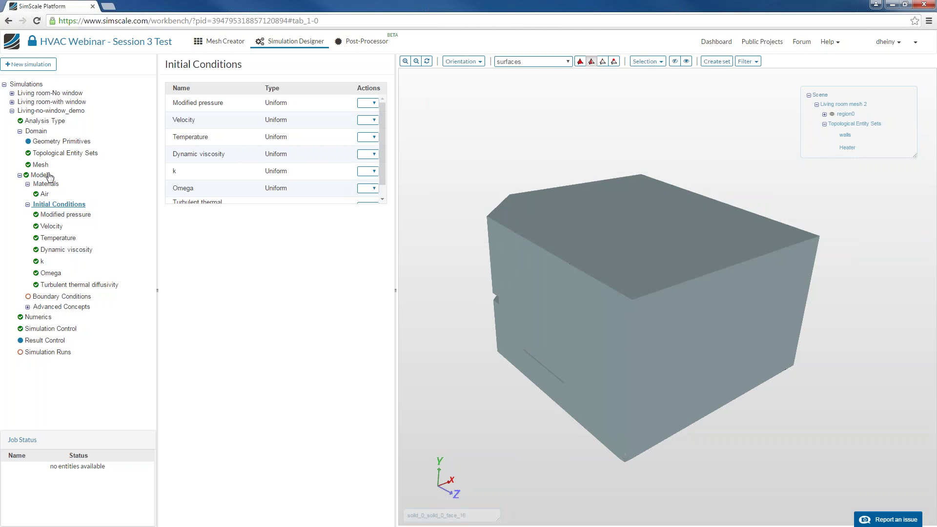
left_click(59, 238)
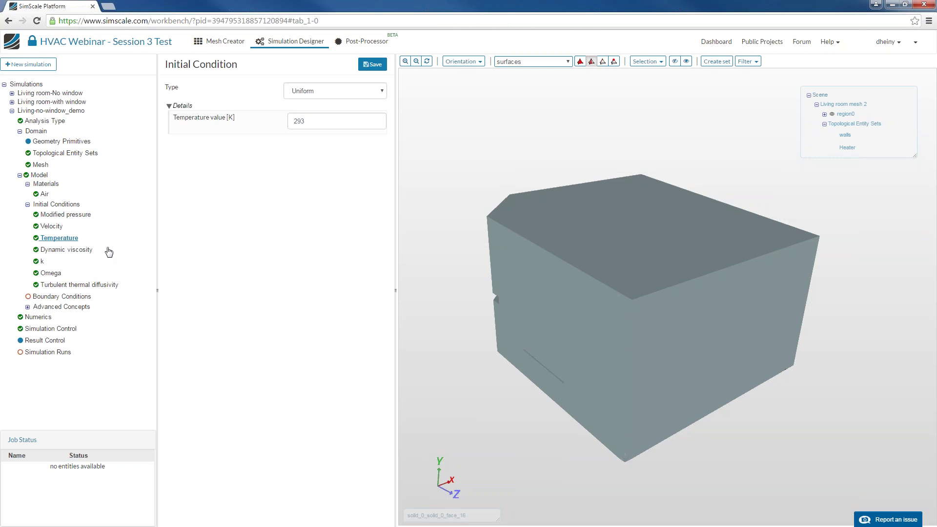
left_click(83, 298)
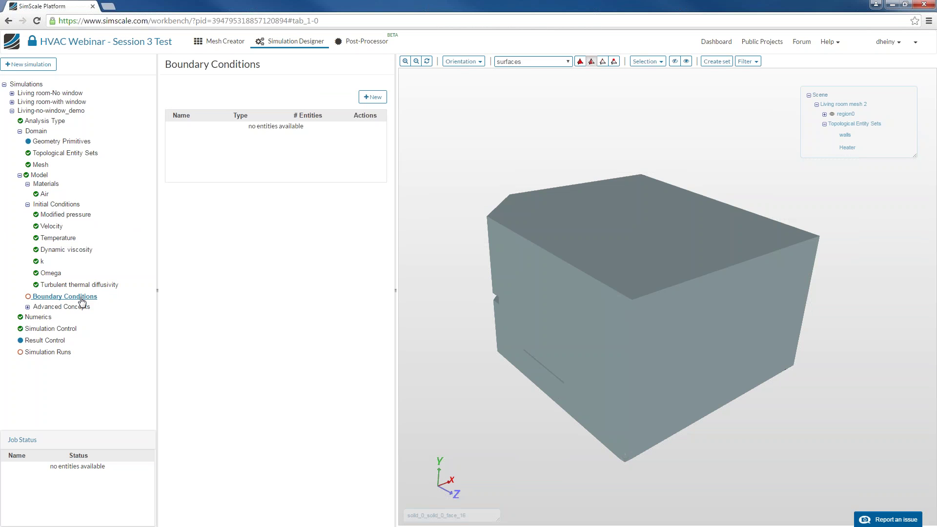
right_click(87, 303)
right_click(86, 296)
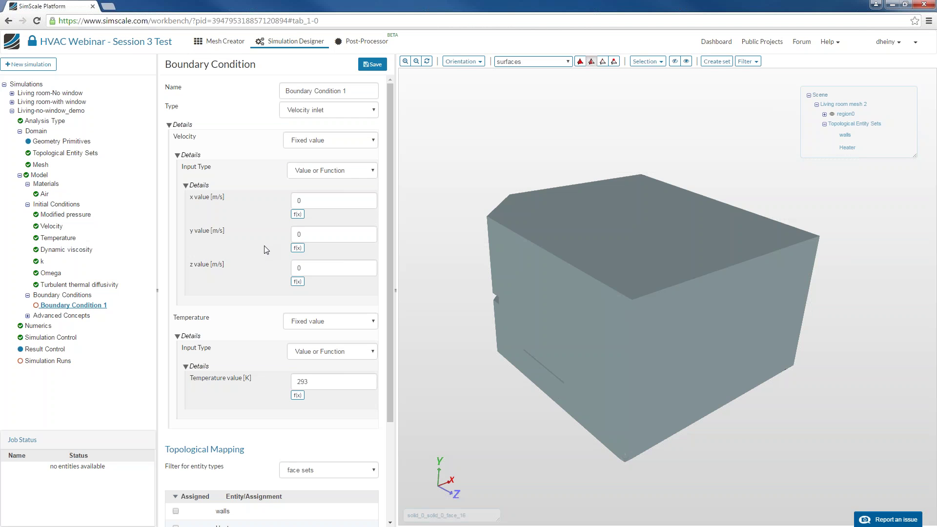
Step: Rename the new boundary condition as heater, save it and set its type to Custom
left_click_drag(473, 240, 673, 279)
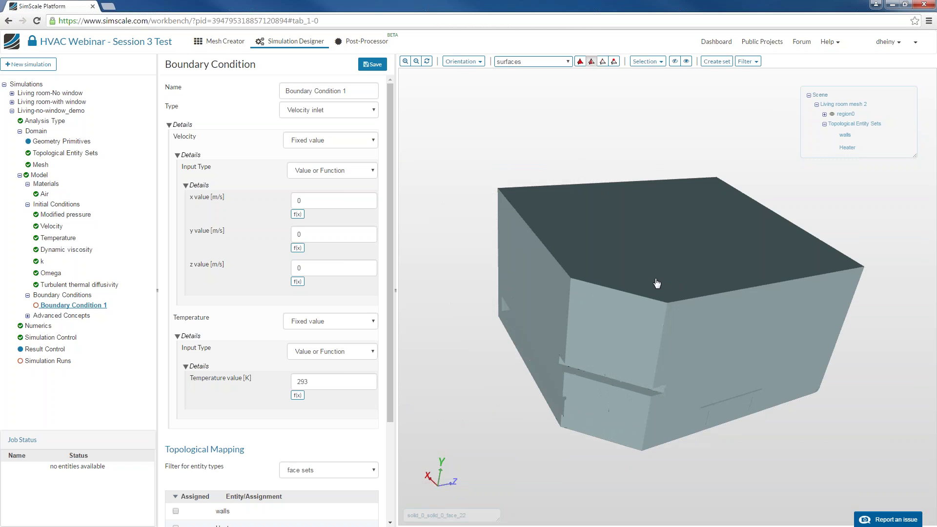
left_click(786, 331)
left_click_drag(787, 328, 701, 275)
left_click(698, 293)
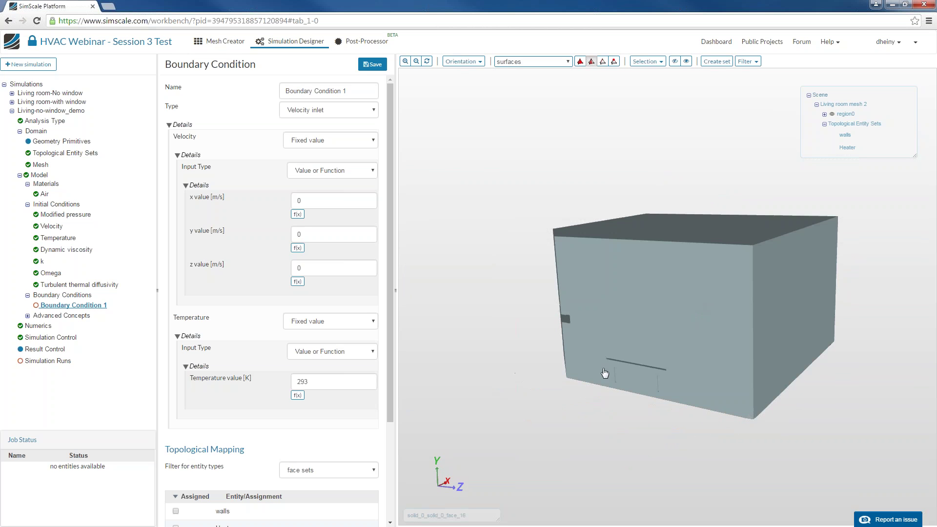
left_click_drag(734, 383, 718, 259)
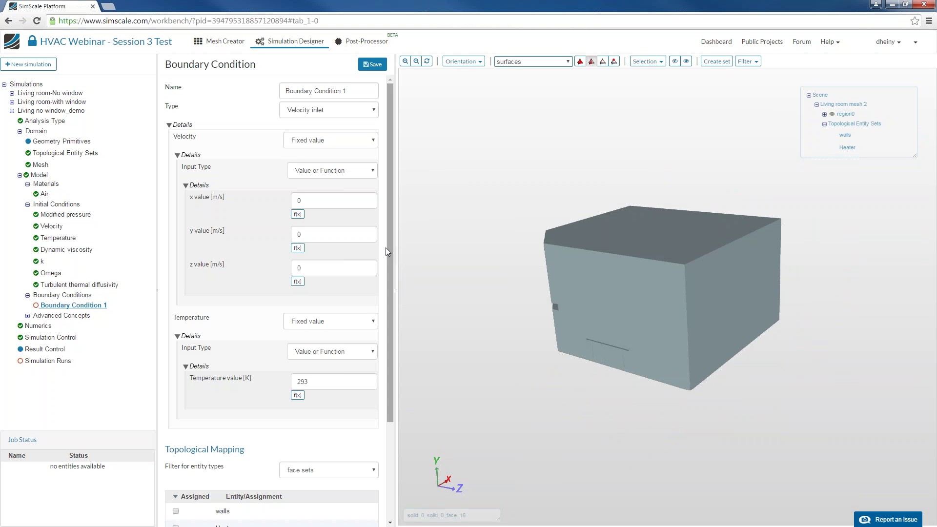
triple_click(346, 96)
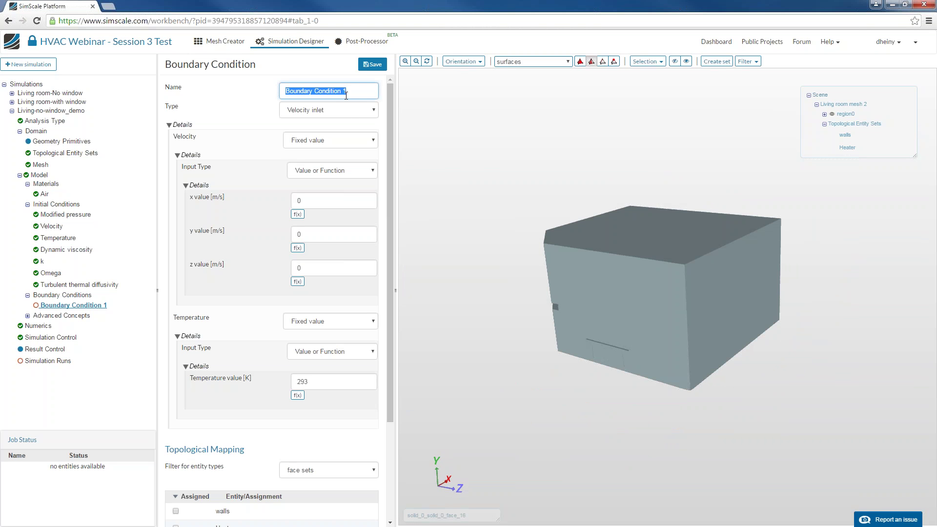
type("hear")
key("Return")
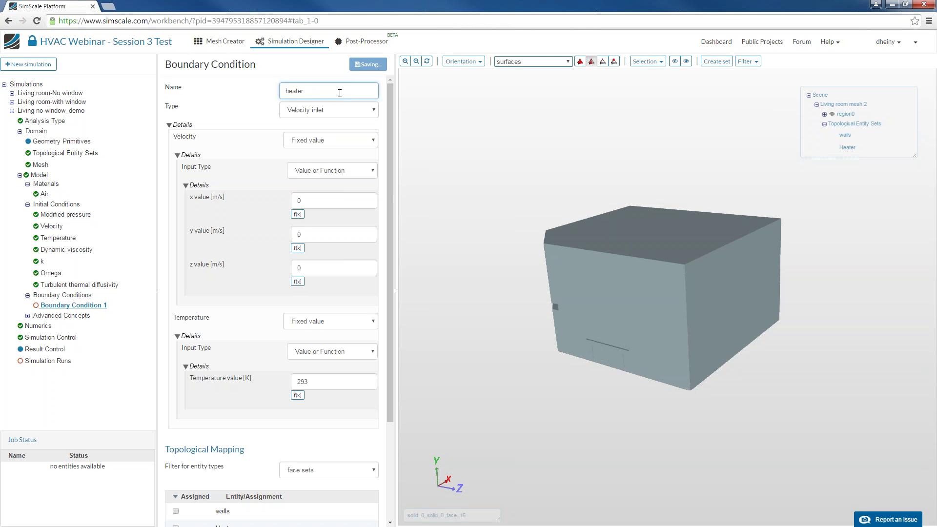
left_click(344, 111)
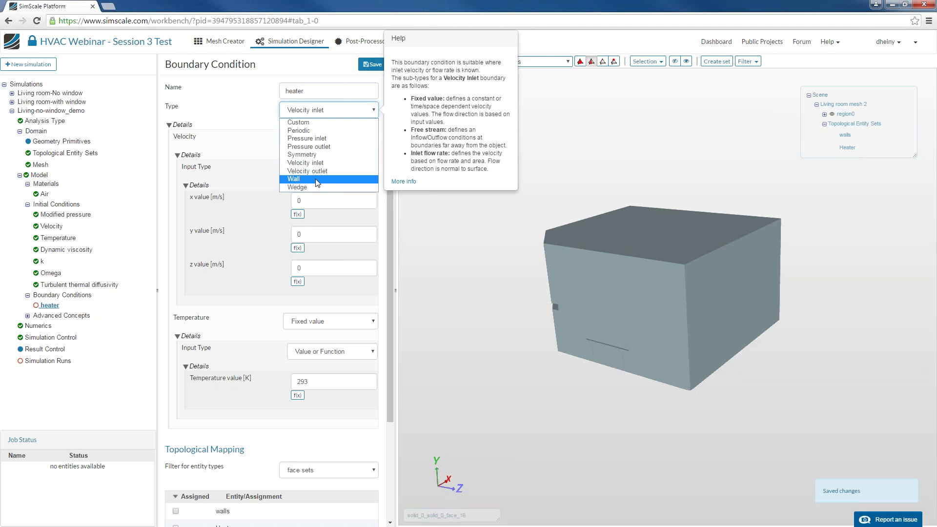
left_click(319, 128)
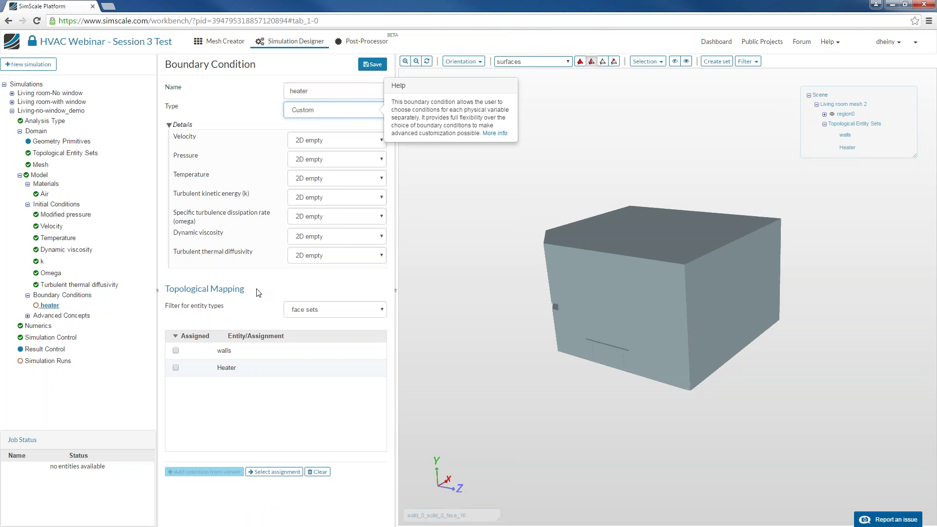
left_click(327, 111)
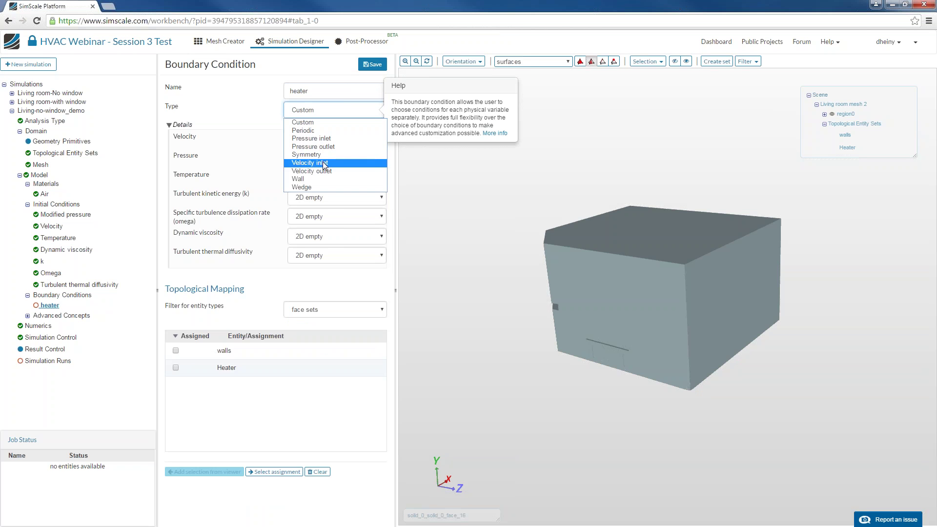
left_click(323, 202)
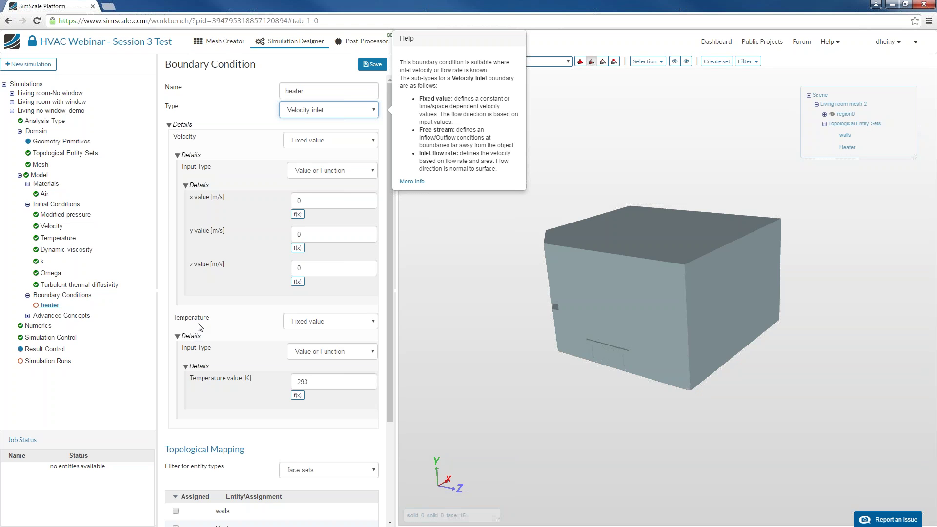
left_click(309, 110)
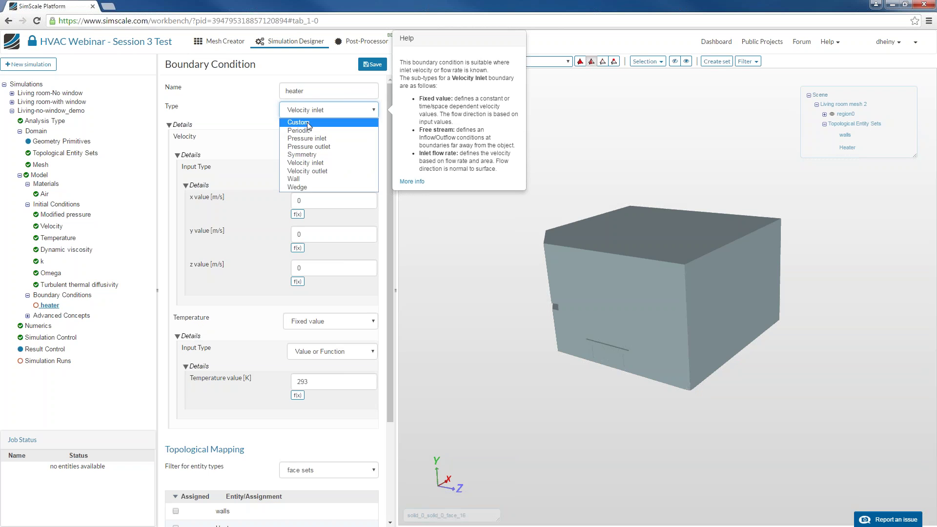
left_click(308, 123)
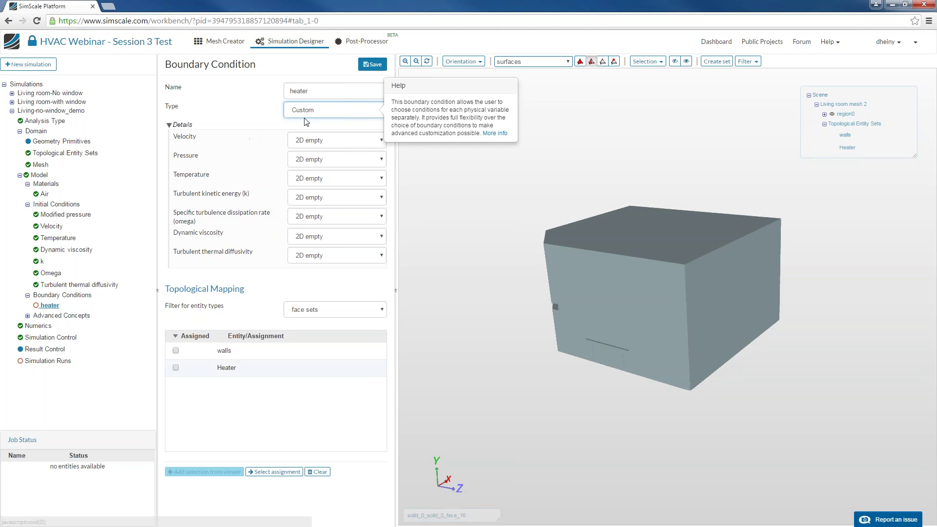
left_click(310, 142)
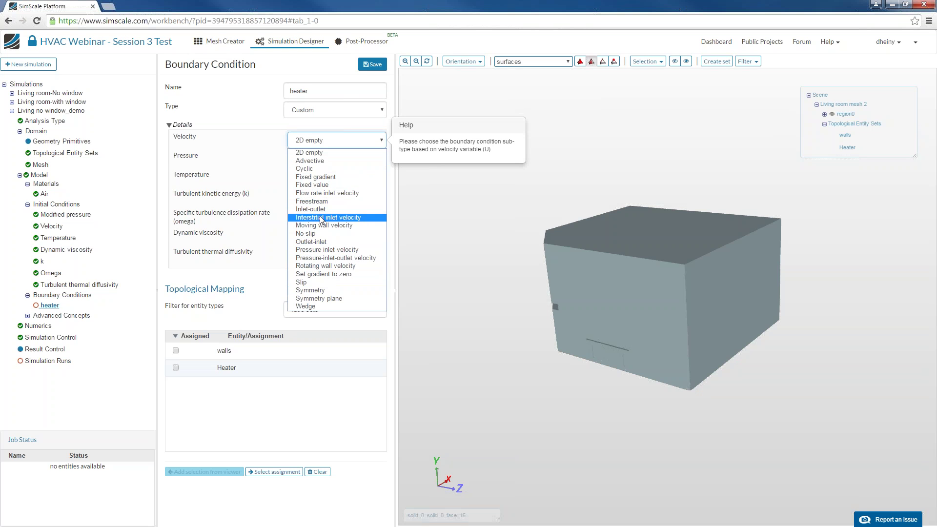
left_click(323, 113)
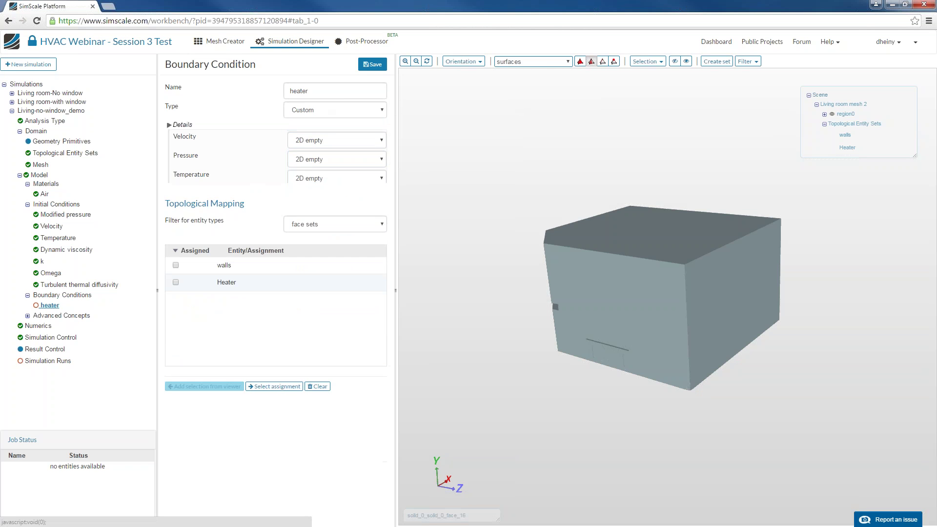
left_click(322, 111)
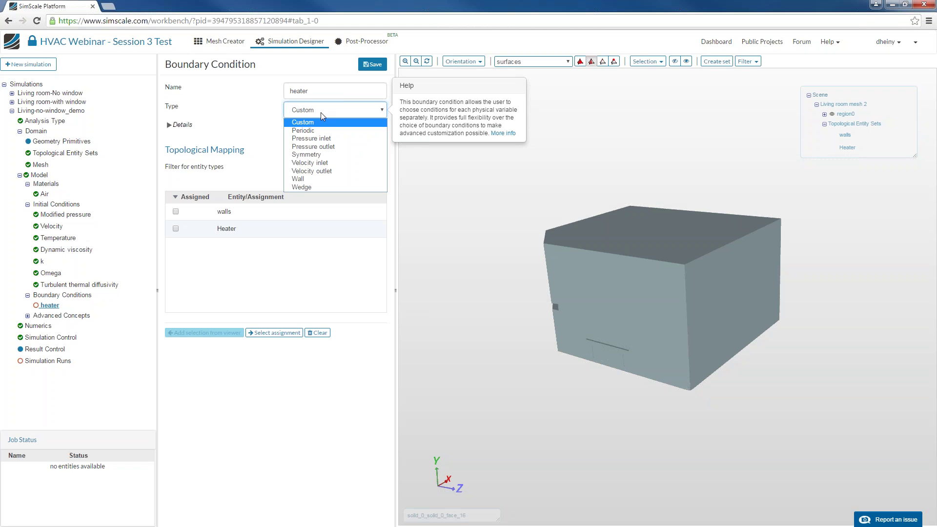
left_click(263, 111)
left_click(170, 125)
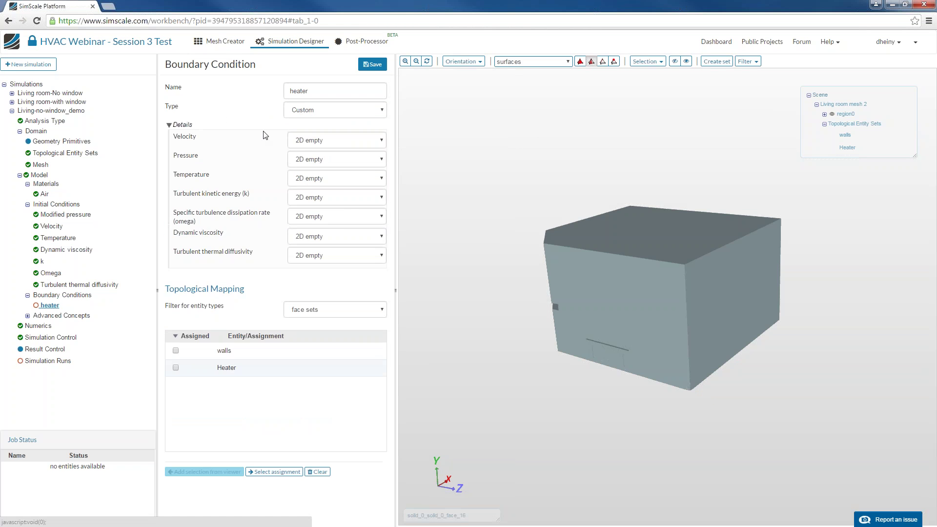
Step: Set the heater boundary condition's velocity to Fixed value and its pressure to Fixed flux pressure
left_click(320, 141)
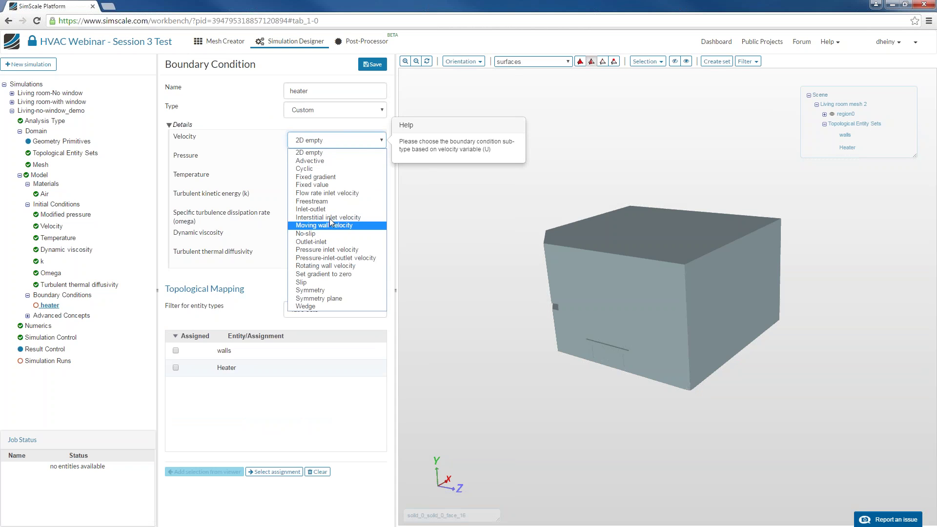
left_click(331, 185)
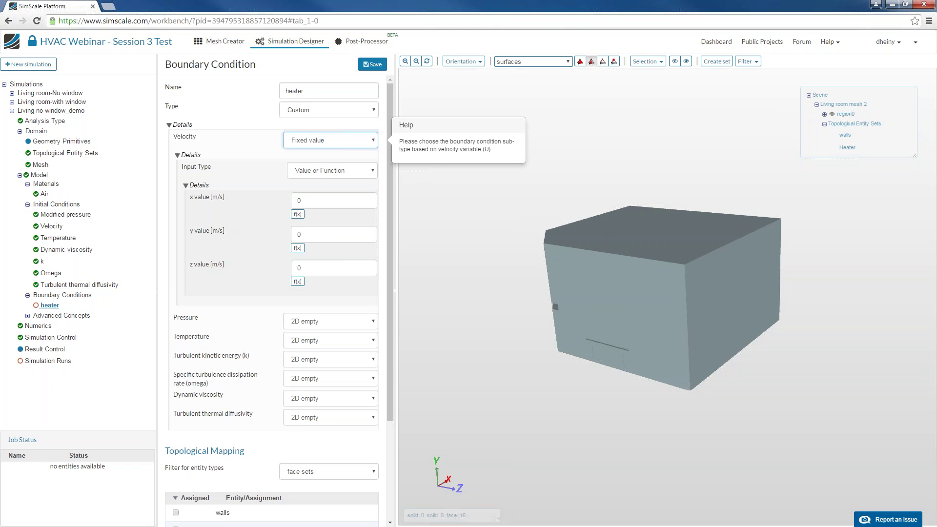
left_click(309, 324)
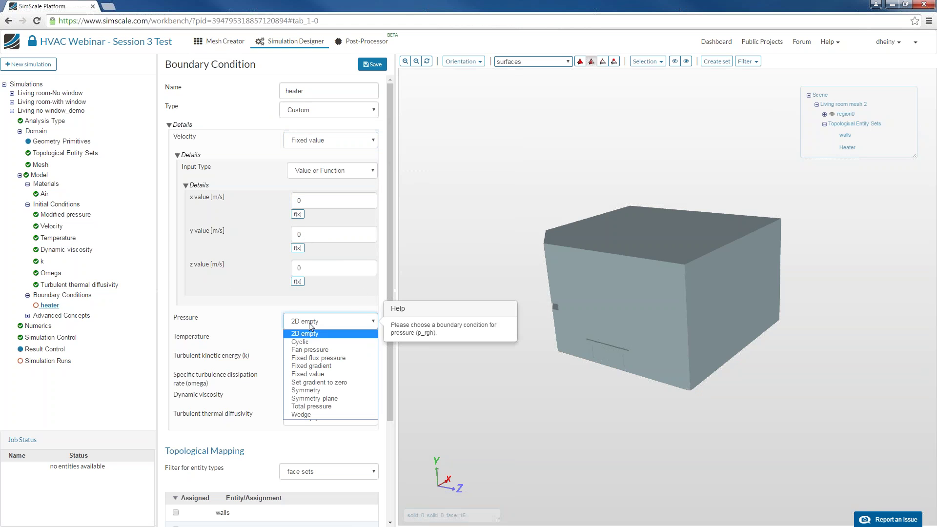
left_click(318, 358)
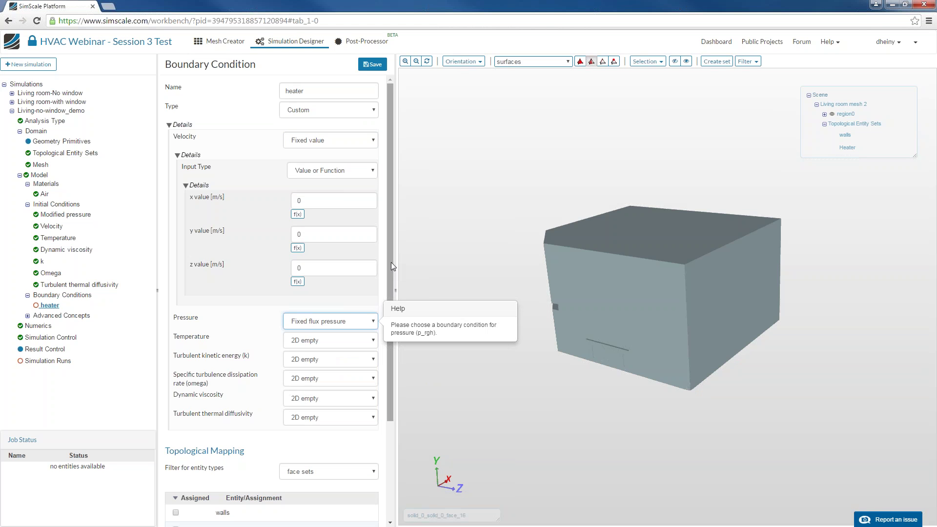
Step: Set the heater boundary condition's temperature to a fixed value of 313 K
left_click_drag(391, 263, 393, 391)
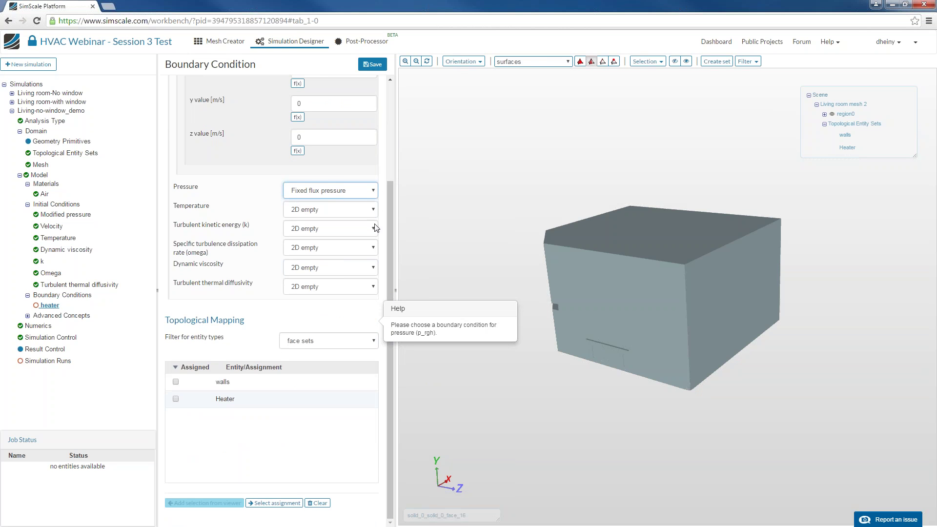
left_click(367, 211)
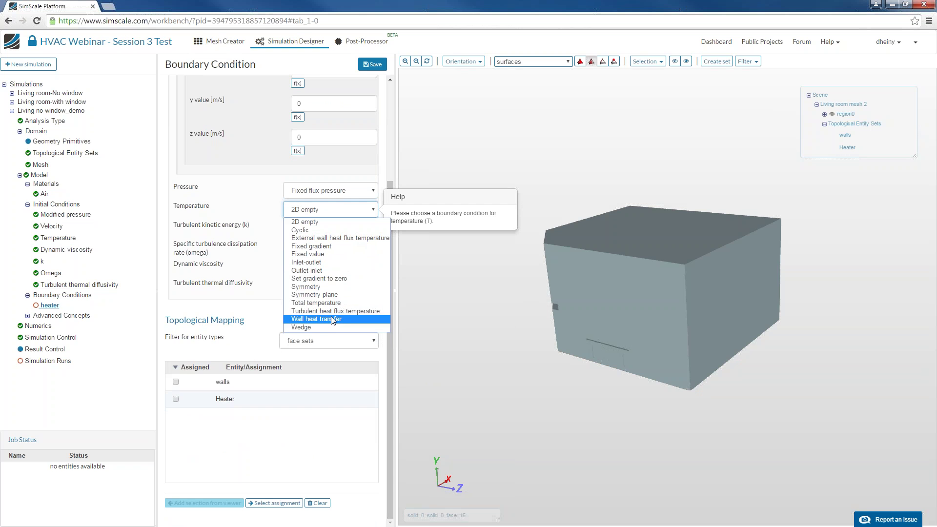
left_click(341, 254)
double_click(323, 266)
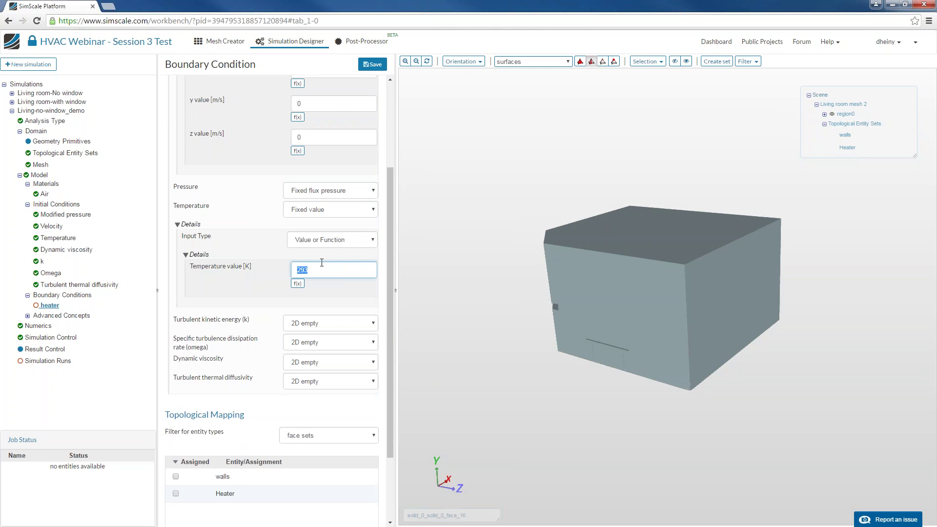
type("313")
Step: Set the heater's turbulent kinetic energy, specific turbulence dissipation rate, dynamic viscosity and turbulent thermal diffusivity to Wall function
left_click(329, 323)
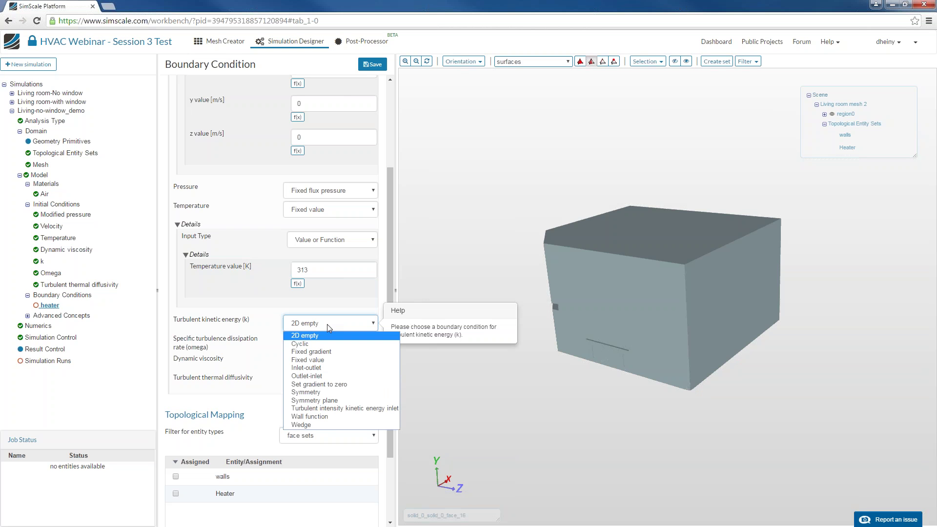
left_click(317, 417)
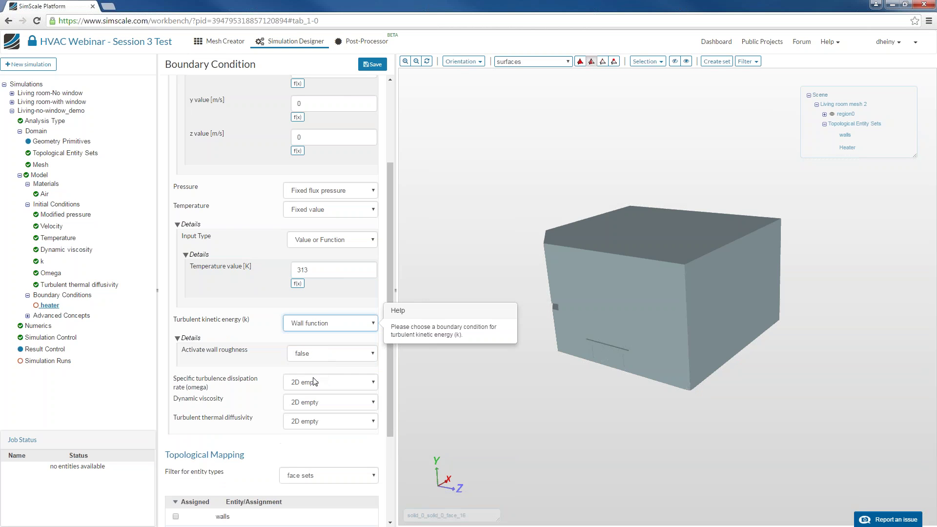
left_click(315, 382)
left_click(310, 468)
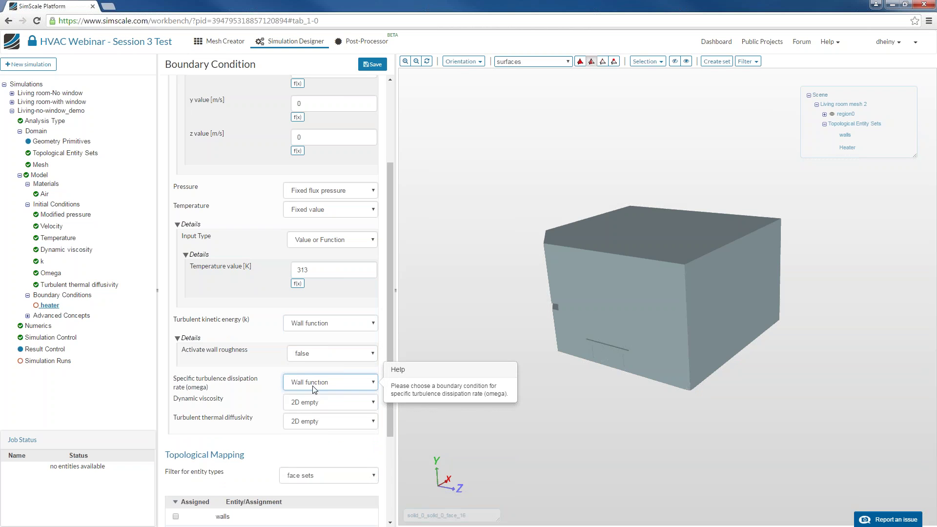
left_click(315, 401)
left_click(314, 496)
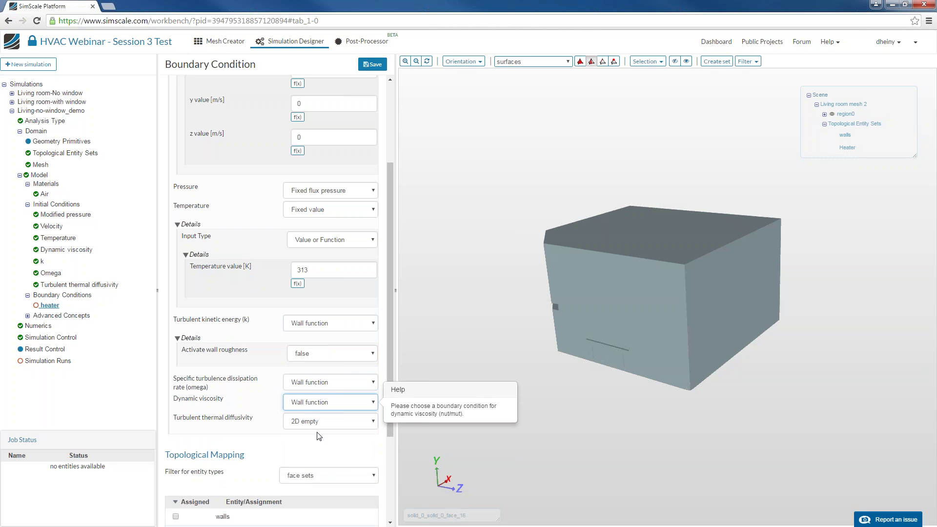
left_click(317, 423)
left_click(322, 497)
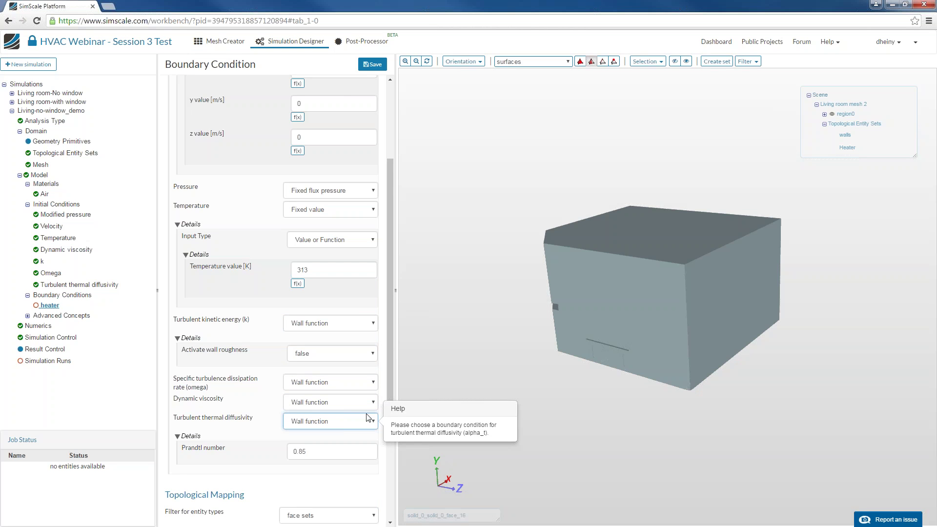
Step: Assign the heater boundary condition to the Heater face set and save it
left_click_drag(391, 377, 394, 347)
left_click(186, 392)
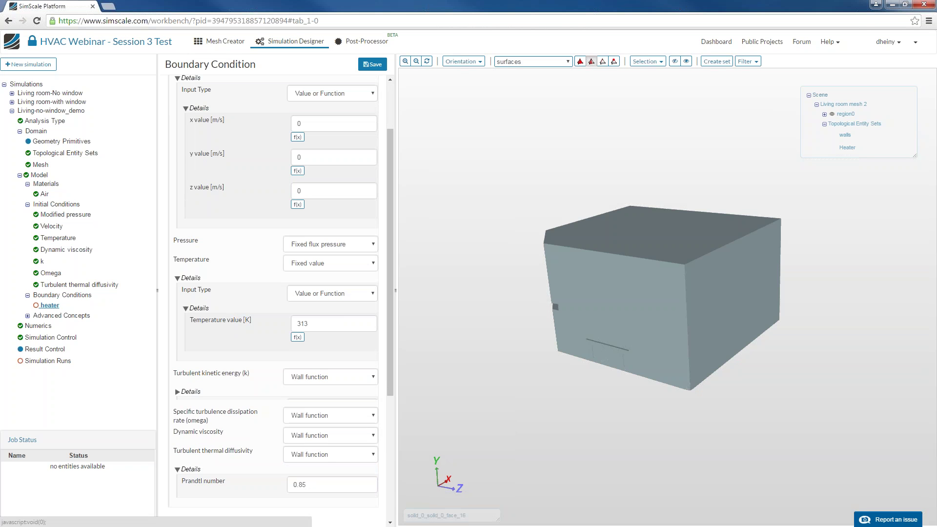
left_click(188, 469)
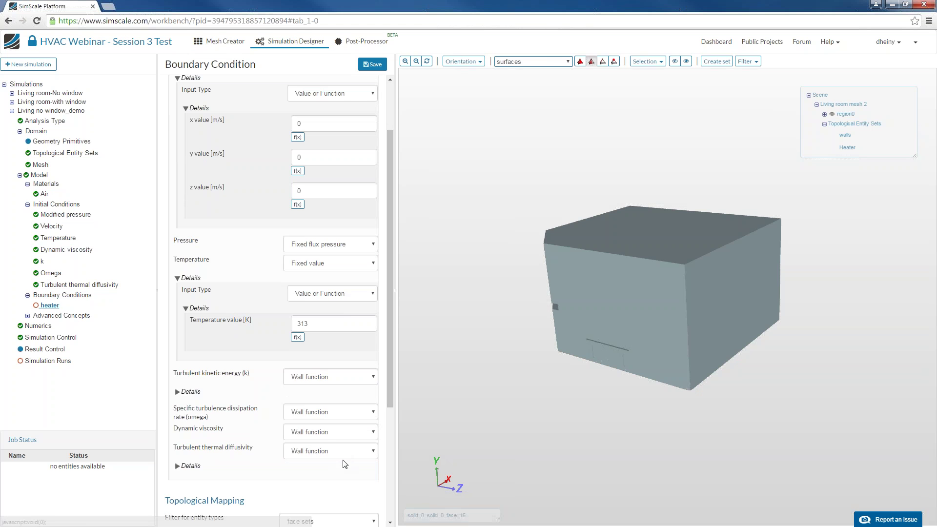
left_click_drag(393, 315, 390, 358)
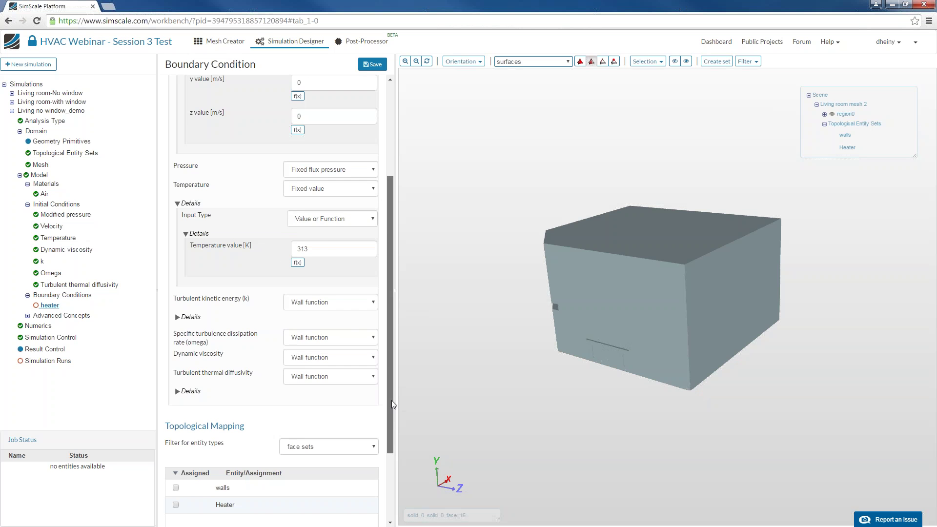
scroll(392, 405, "down", 2)
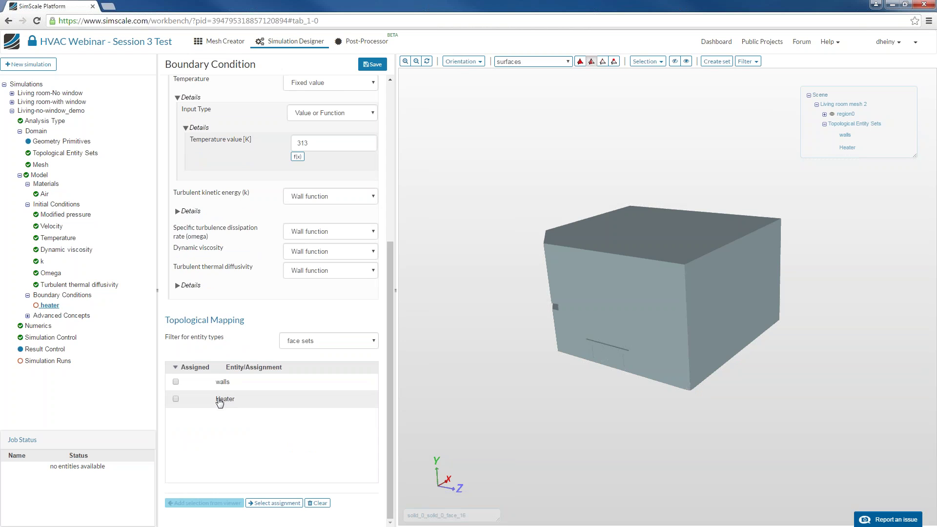
left_click(219, 401)
left_click(374, 64)
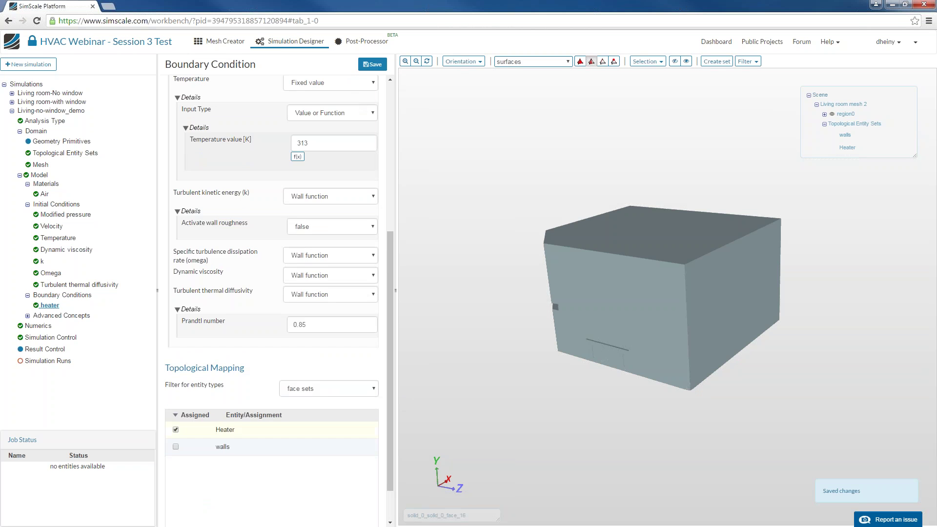
Step: Add a second boundary condition, name it cold-walls and set its type to Custom
scroll(376, 264, "up", 5)
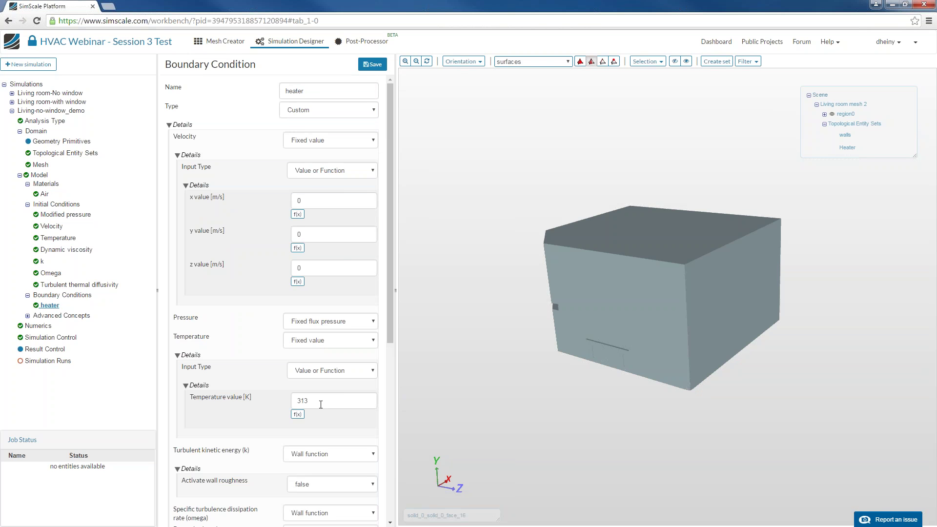
left_click(298, 268)
type("0")
triple_click(346, 91)
type("cold-walls")
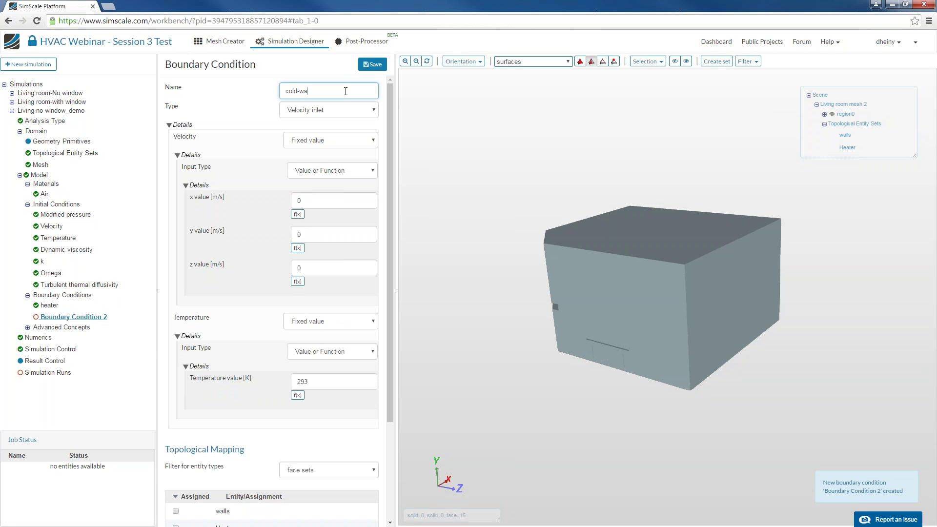
left_click(362, 111)
left_click(337, 123)
Step: Set the cold-walls velocity to Fixed value and its pressure to Fixed flux pressure
left_click(333, 140)
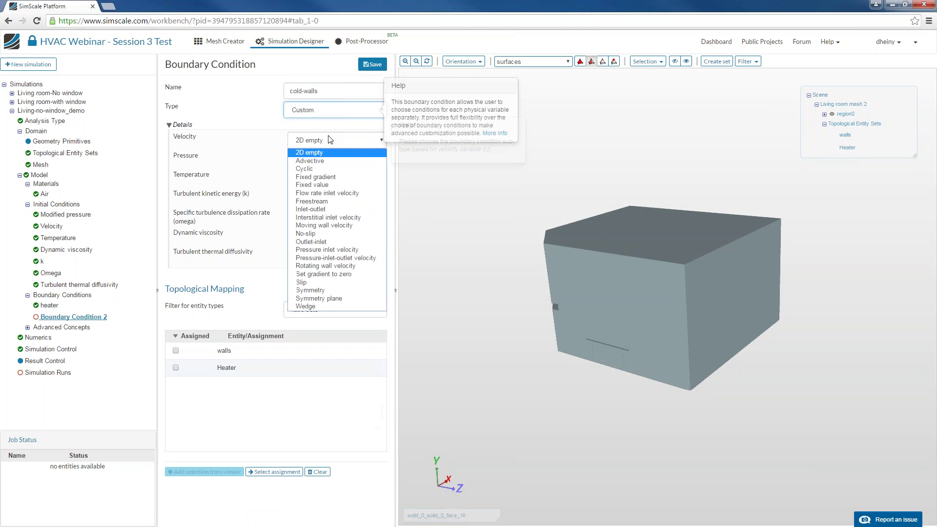
left_click(331, 187)
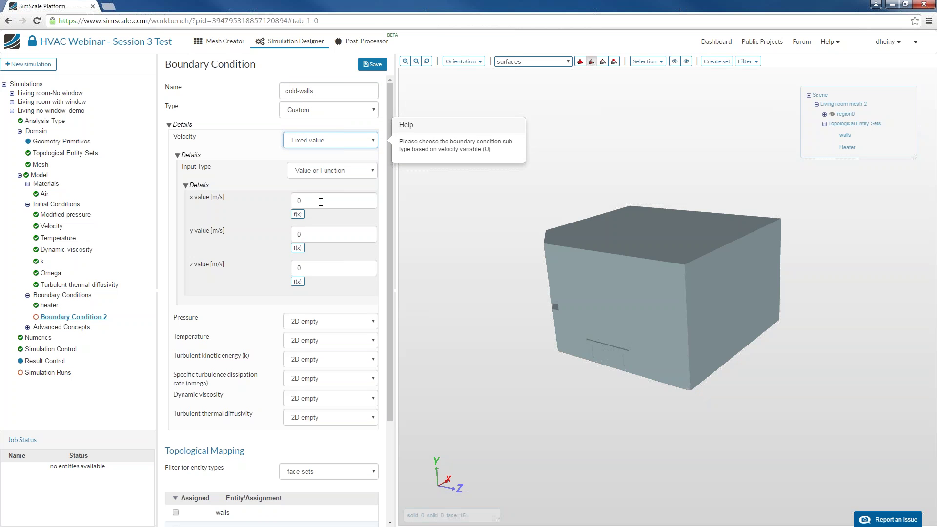
scroll(272, 303, "down", 2)
left_click(312, 224)
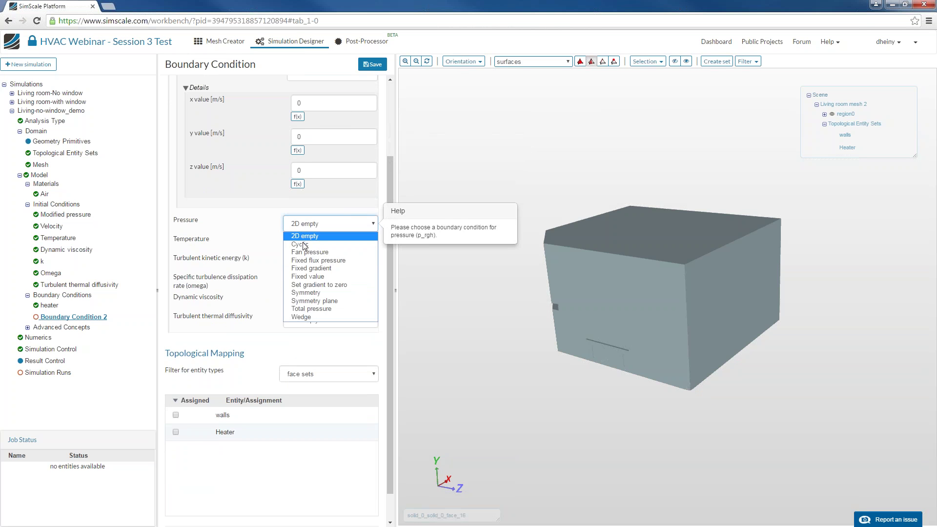
left_click(308, 238)
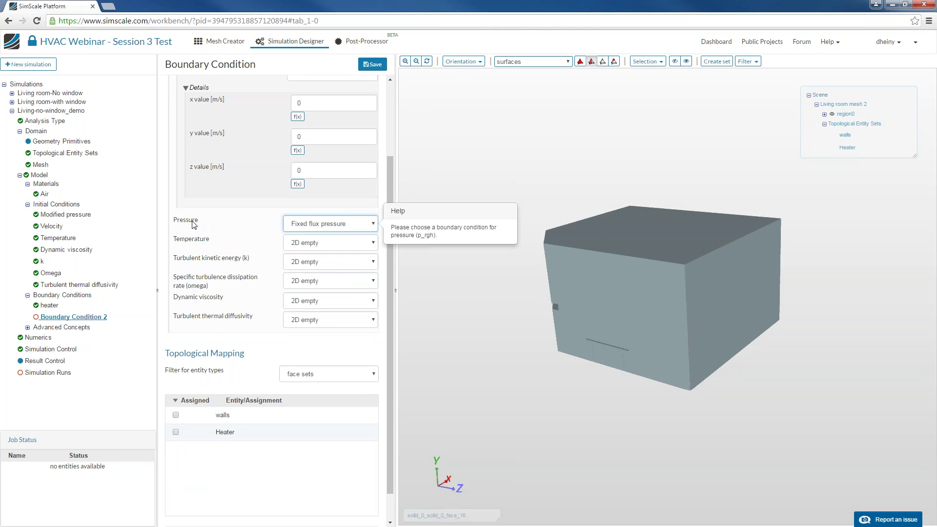
Step: Set the cold-walls temperature to a fixed value of 293 K
left_click(289, 244)
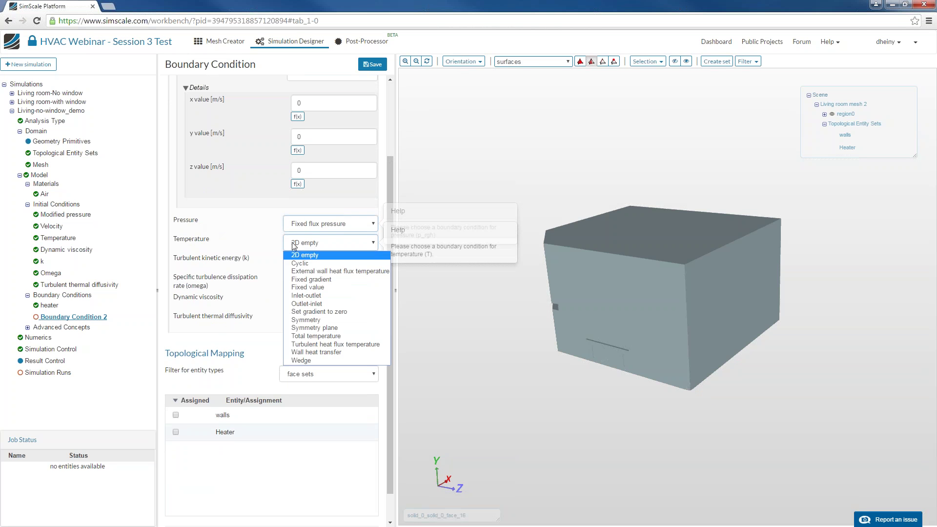
left_click(309, 292)
double_click(314, 300)
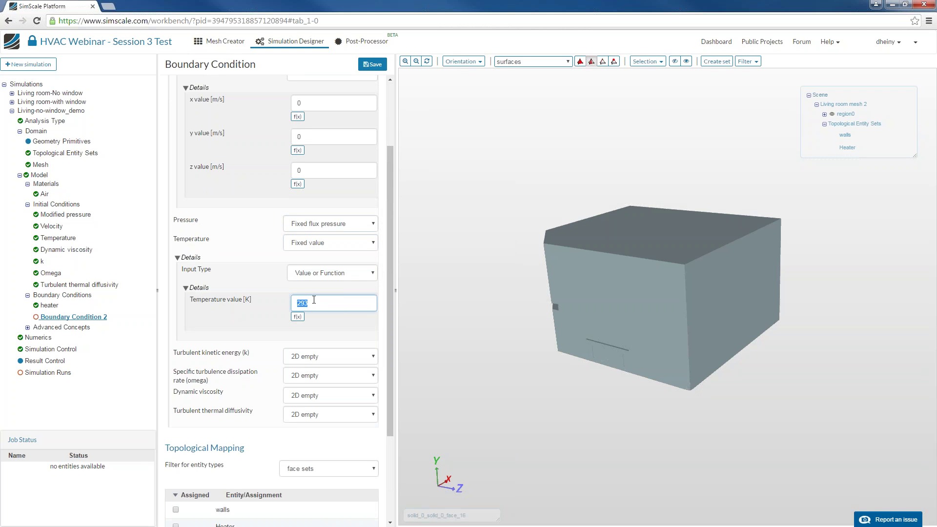
type("29")
Step: Set the cold-walls turbulent kinetic energy, specific turbulence dissipation rate, dynamic viscosity and turbulent thermal diffusivity to Wall function
scroll(391, 293, "down", 2)
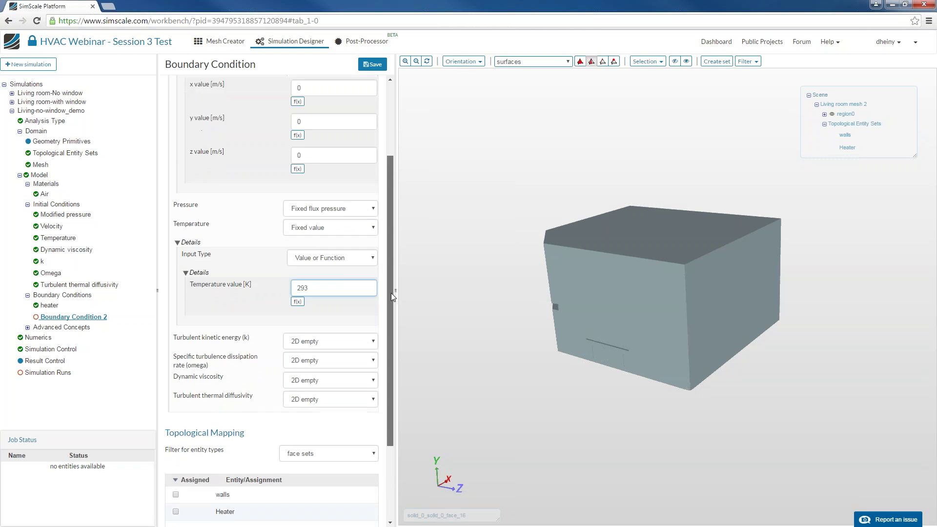
left_click(342, 296)
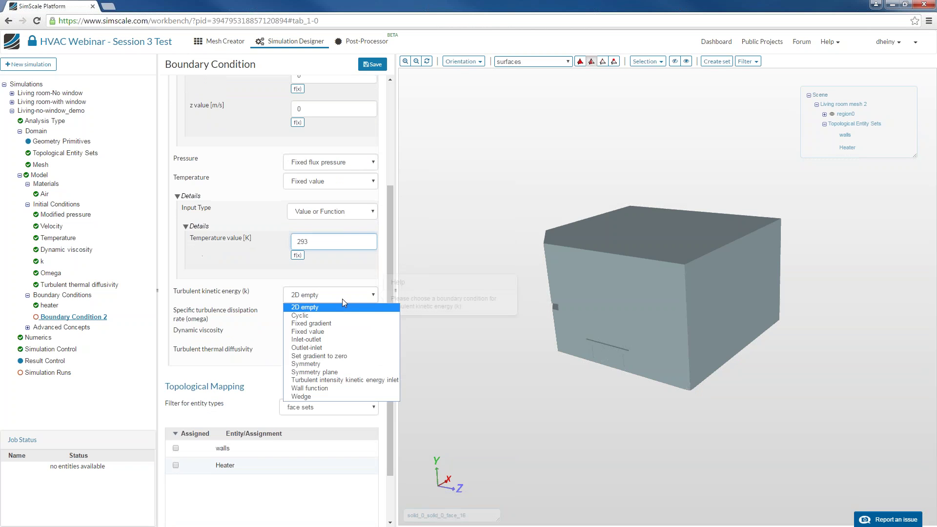
left_click(329, 389)
left_click(326, 358)
left_click(327, 440)
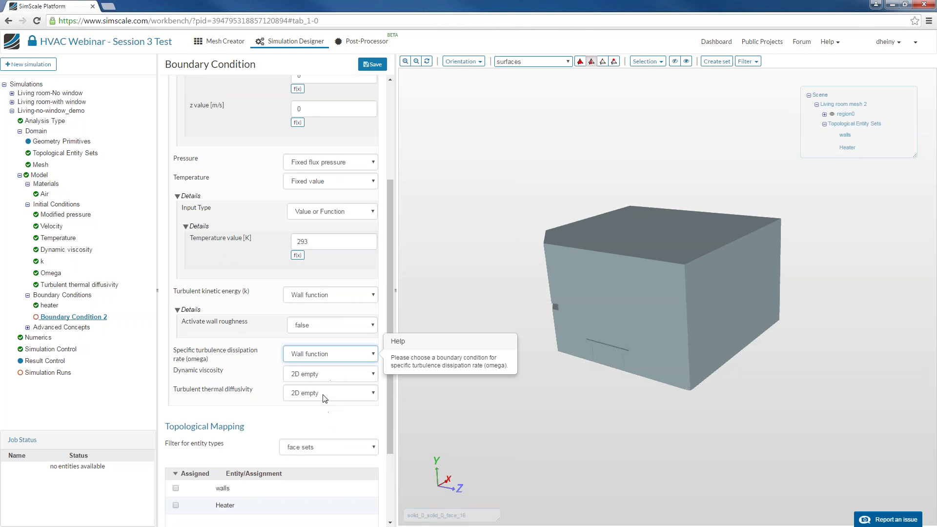
left_click(326, 375)
left_click(322, 467)
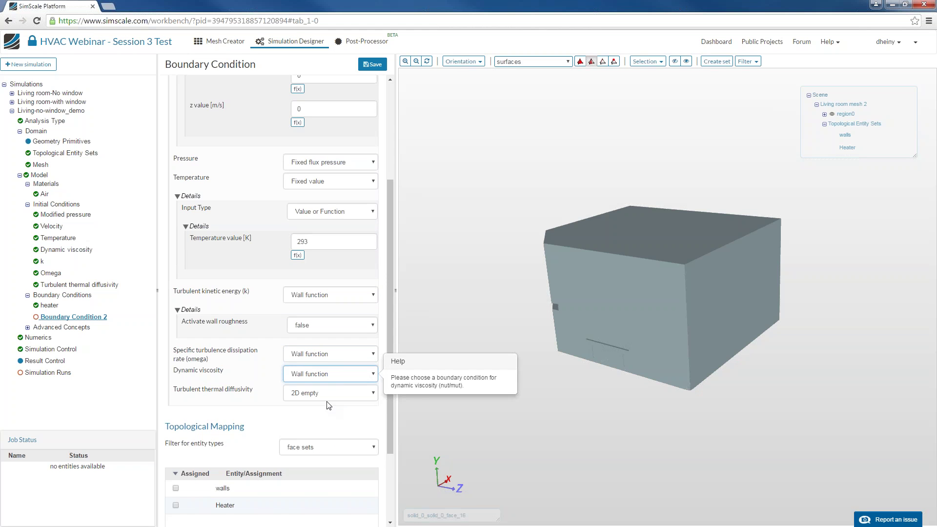
left_click(329, 393)
left_click(353, 464)
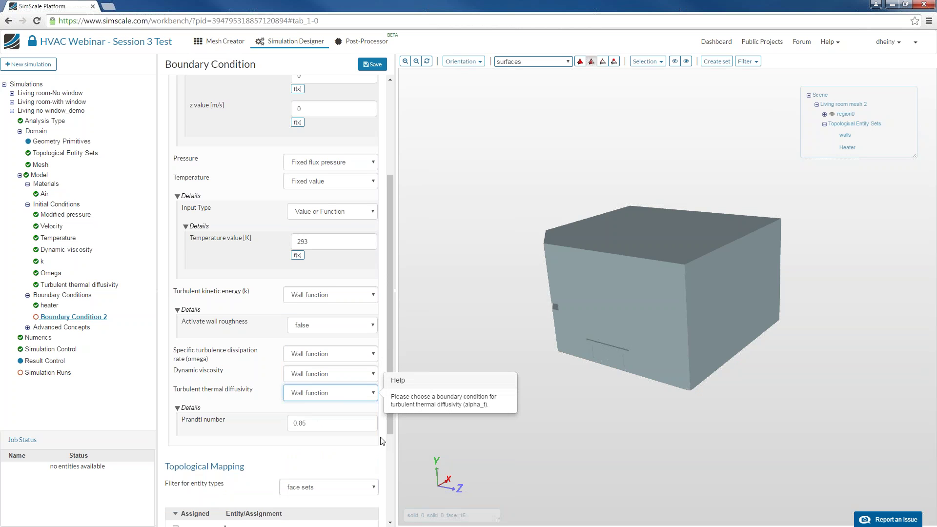
Step: Assign the cold-walls boundary condition to the walls face set and save it
left_click_drag(388, 426, 391, 499)
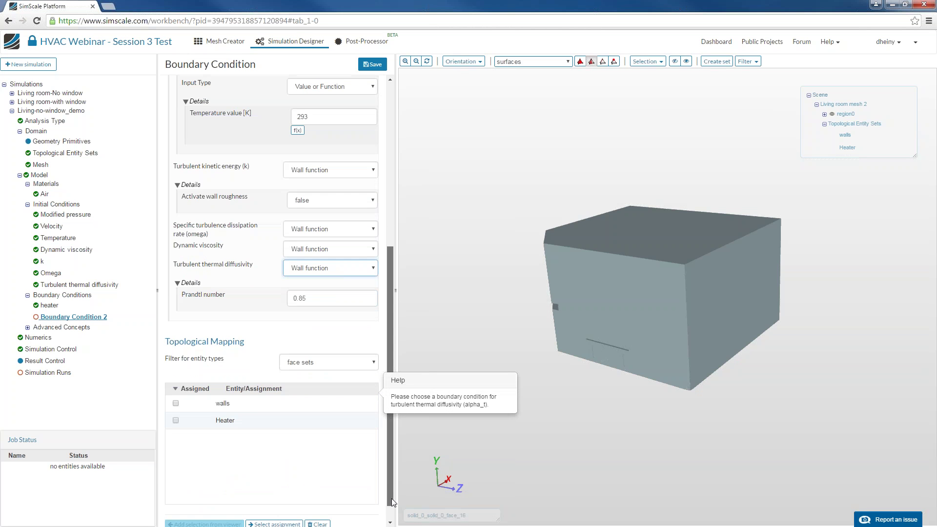
left_click(253, 406)
left_click(372, 61)
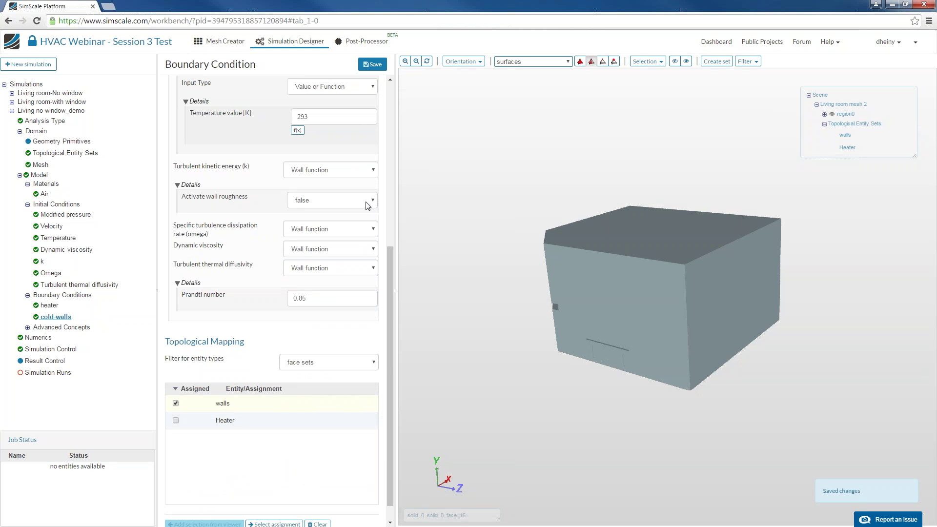
left_click_drag(390, 272, 388, 84)
left_click(374, 65)
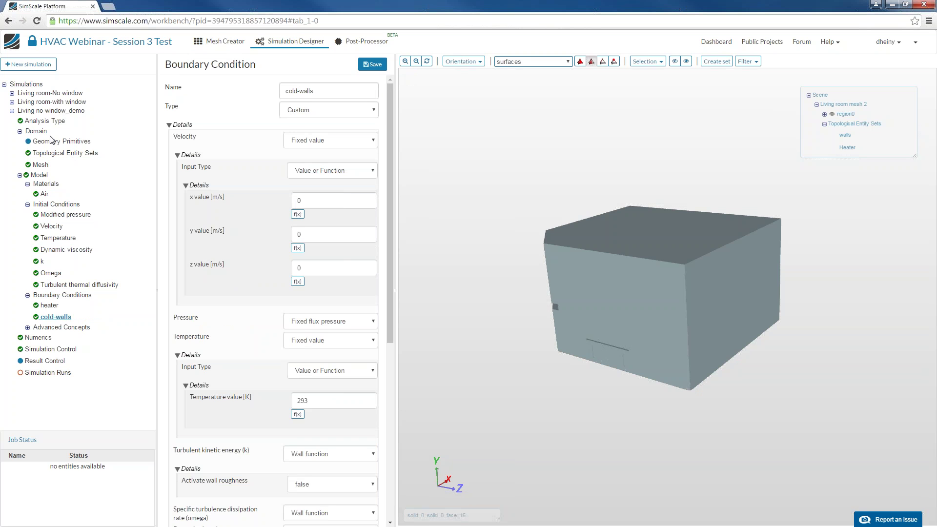
left_click_drag(523, 181, 540, 185)
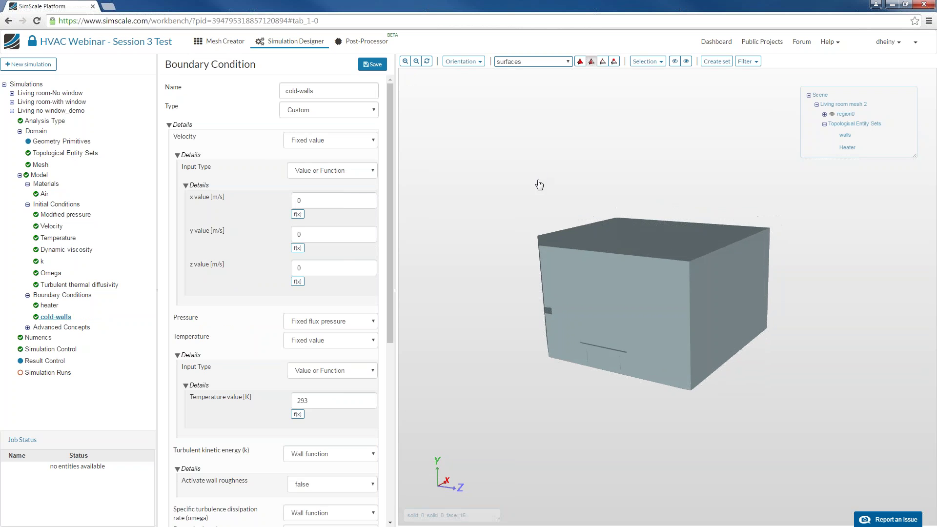
middle_click_drag(539, 185, 548, 204)
right_click_drag(554, 218, 653, 428)
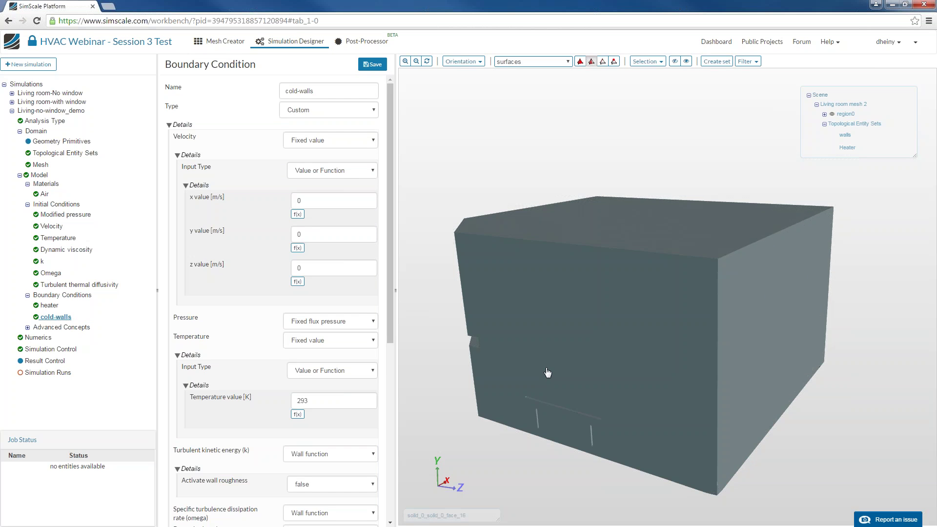
left_click_drag(609, 370, 599, 296)
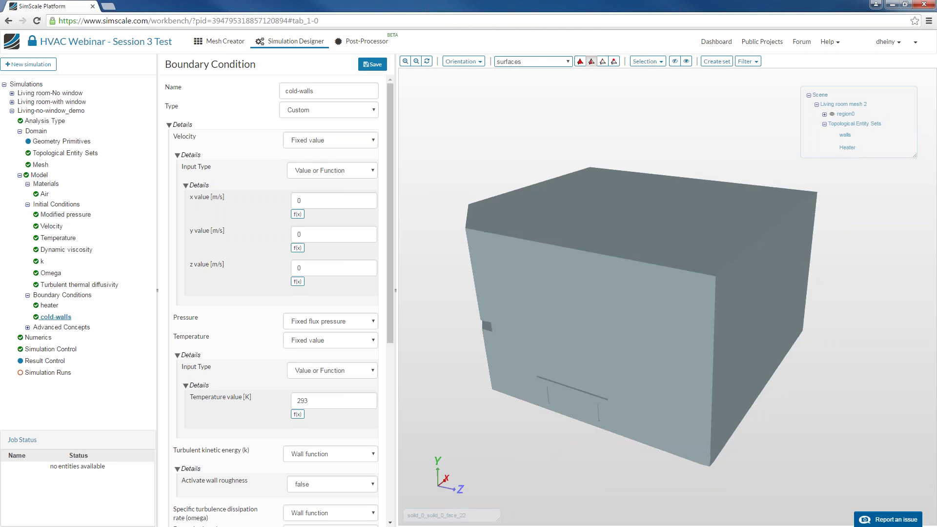
Step: Try to open the solution fields of the Steady-Turb-R1 run under Living room-No window for post-processing
left_click(389, 43)
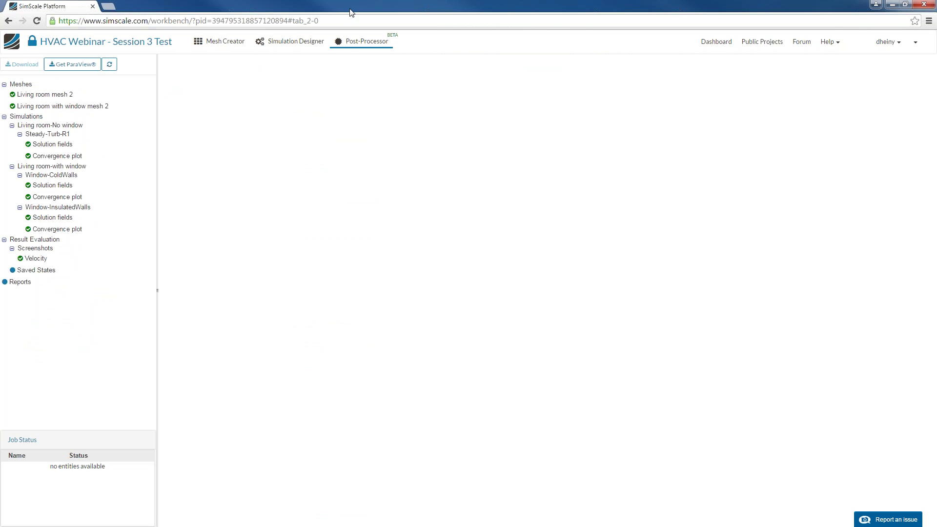
left_click(308, 41)
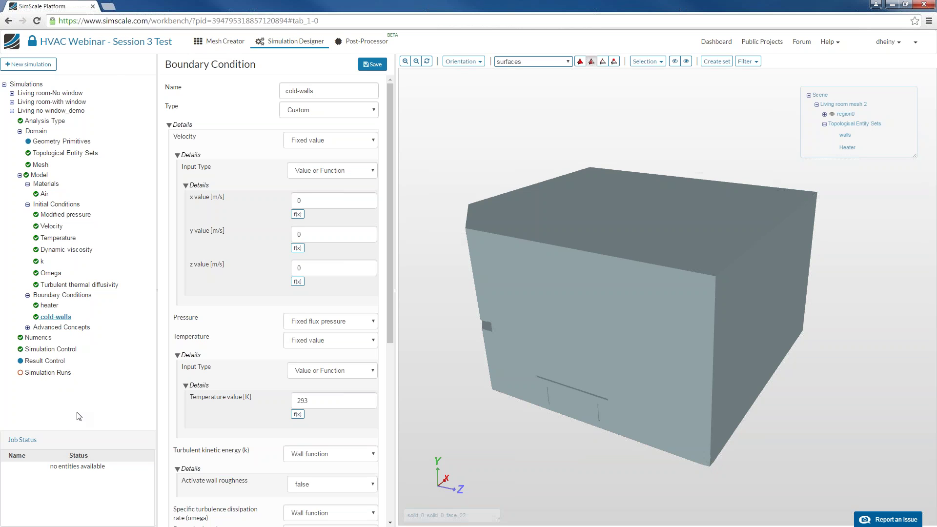
left_click(367, 41)
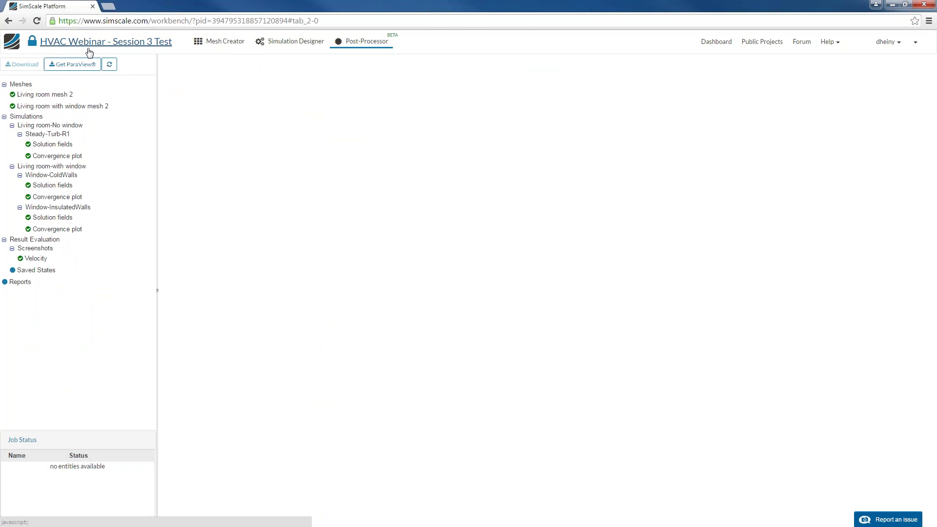
left_click(52, 146)
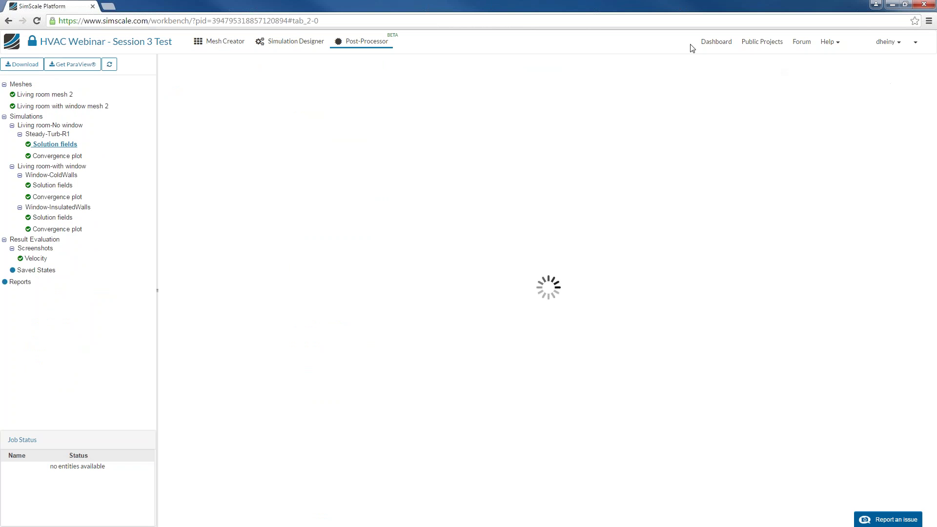
Step: Open the HVAC Webinar - Session 3 Demo project from the dashboard
left_click(724, 45)
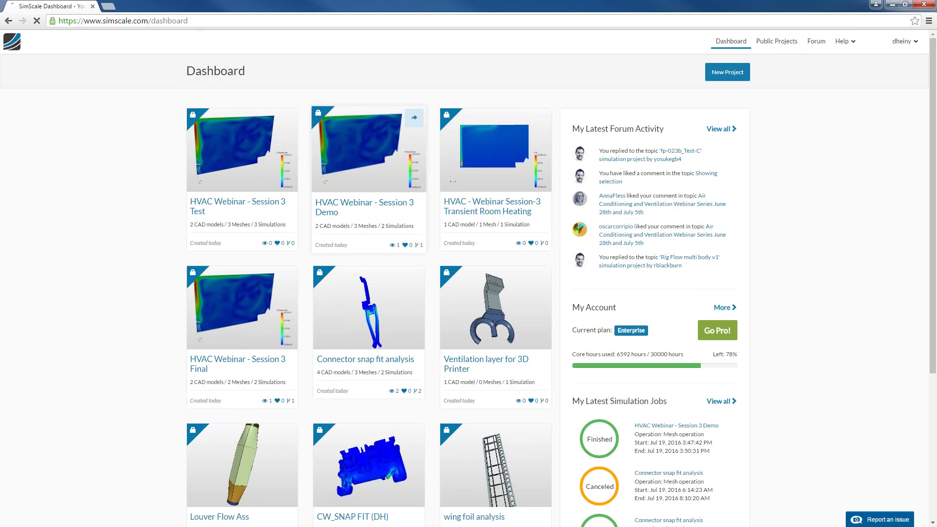
left_click(409, 120)
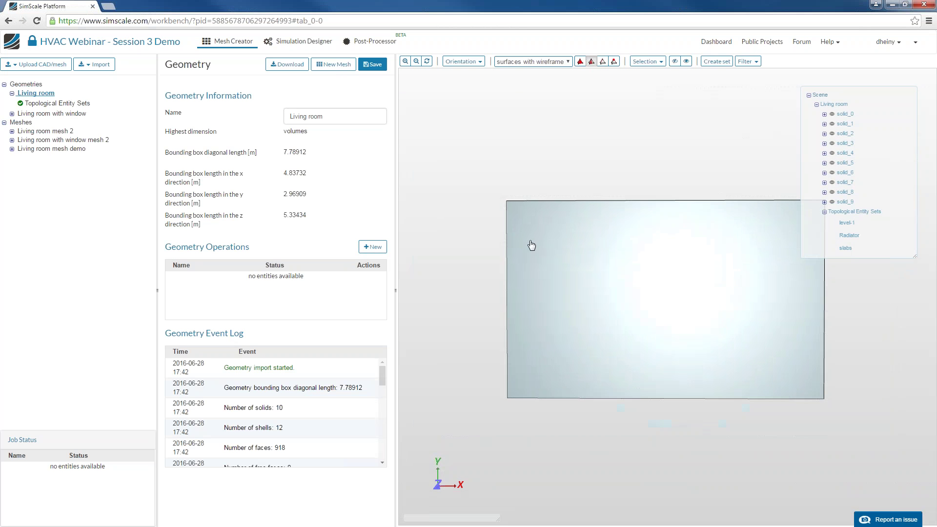
left_click_drag(484, 316, 497, 278)
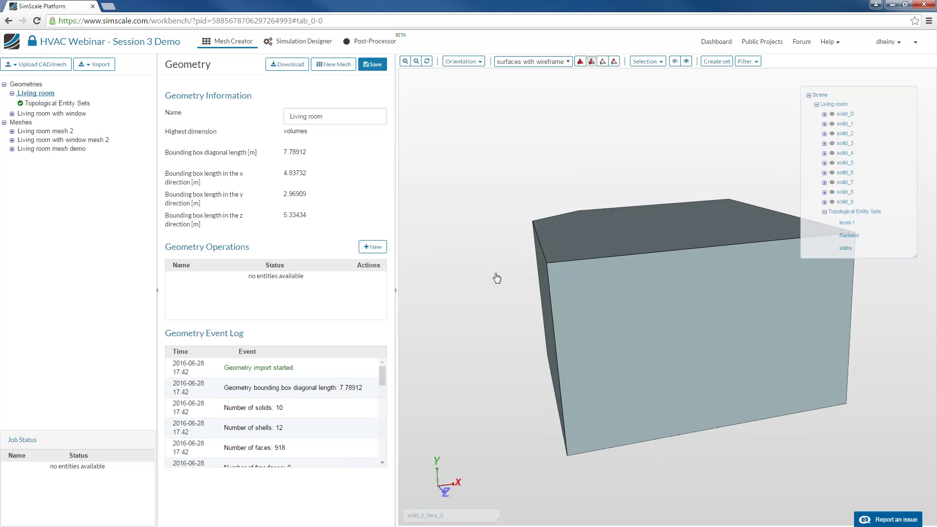
Step: Load the Saved Viewer State in the post-processor and narrow the project tree to enlarge the result view
left_click(375, 41)
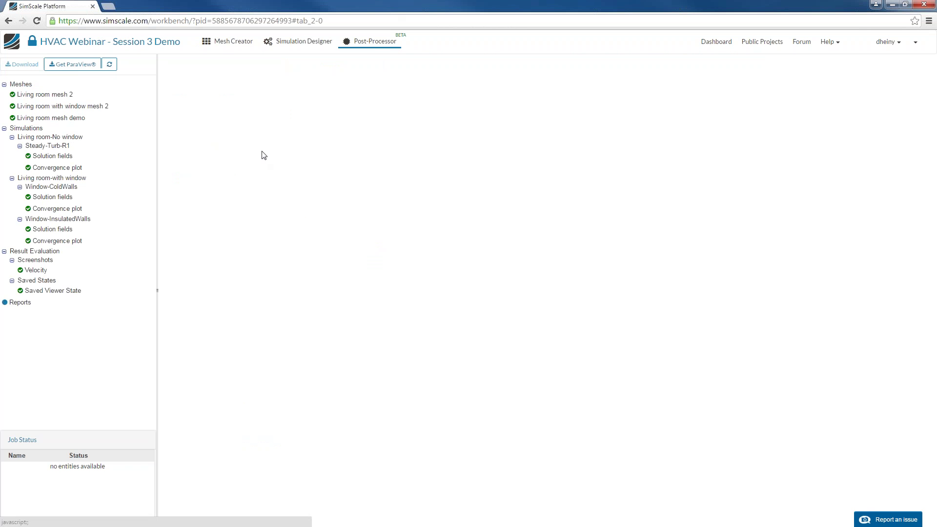
left_click(68, 290)
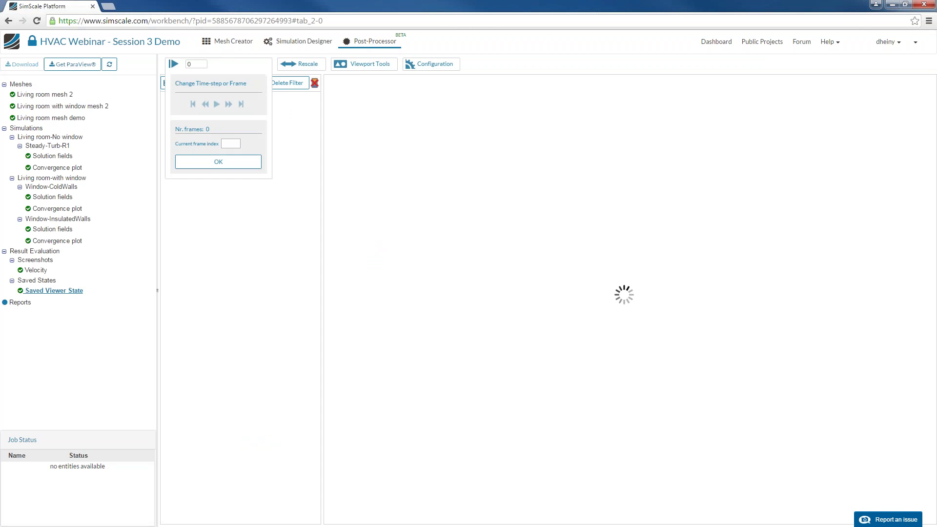
left_click_drag(157, 128, 121, 131)
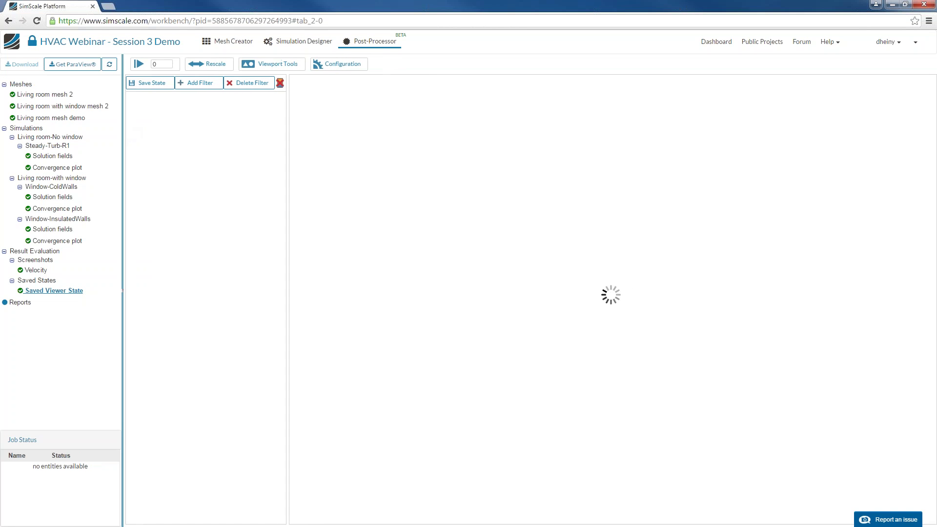
mouse_move(345, 64)
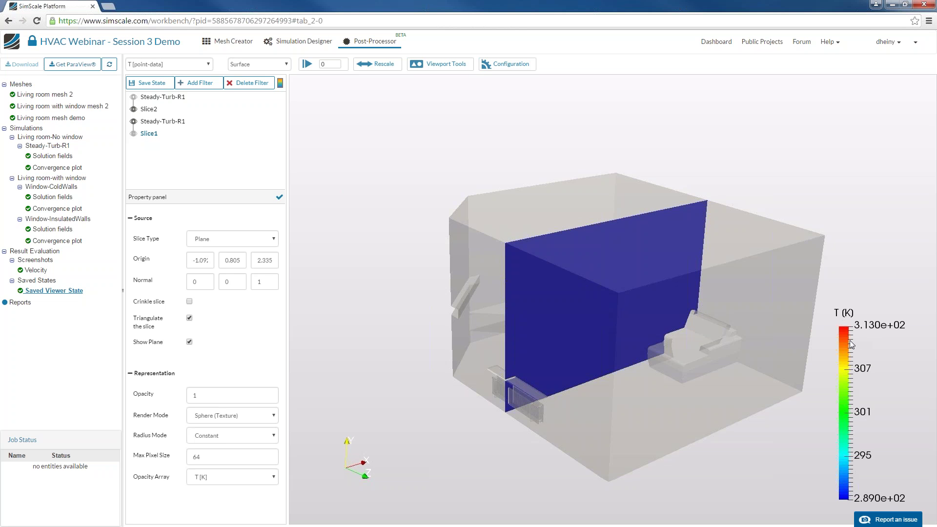
Step: Lay the temperature legend horizontally below the model, advance the results to the last time step, and enlarge the slice
left_click_drag(705, 350, 595, 403)
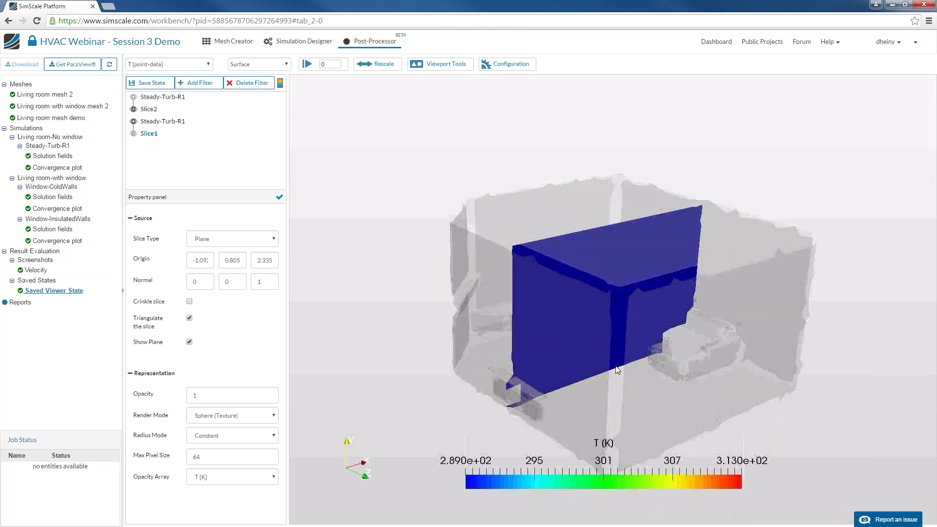
left_click_drag(647, 315, 447, 280)
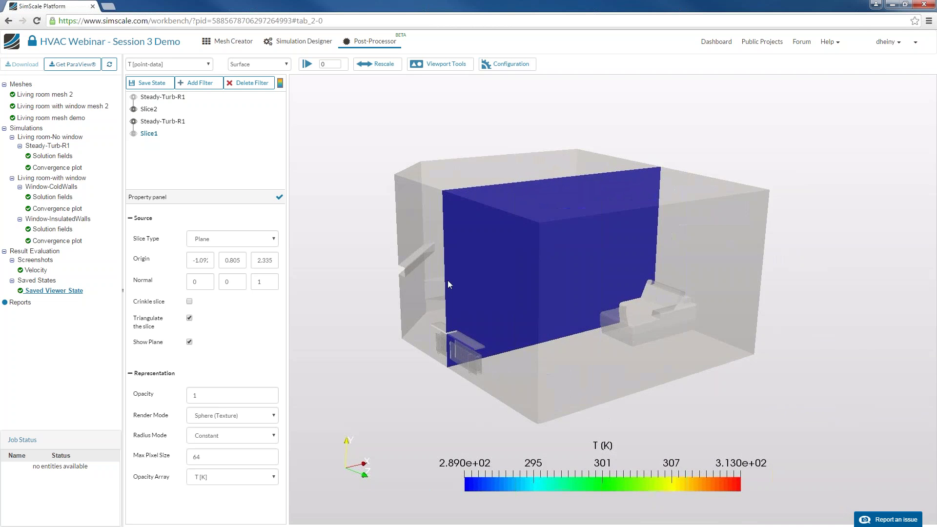
left_click(337, 67)
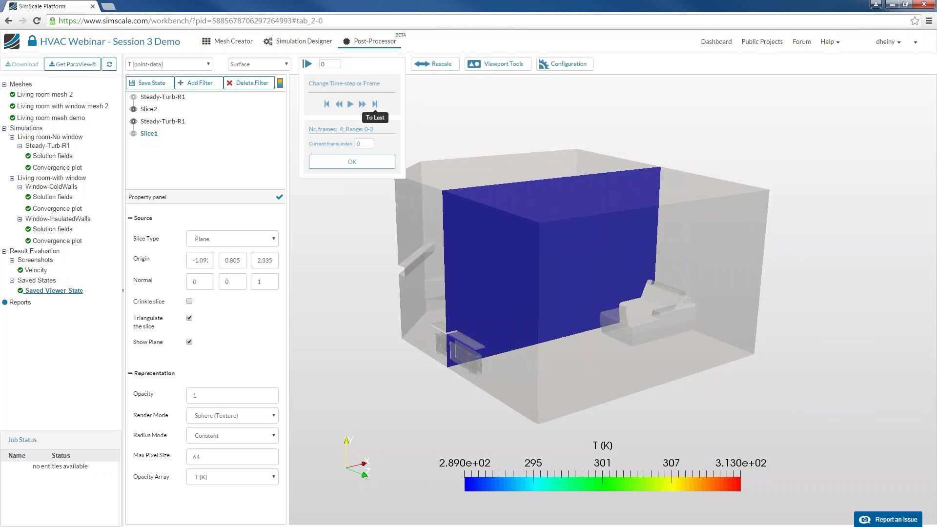
left_click(376, 104)
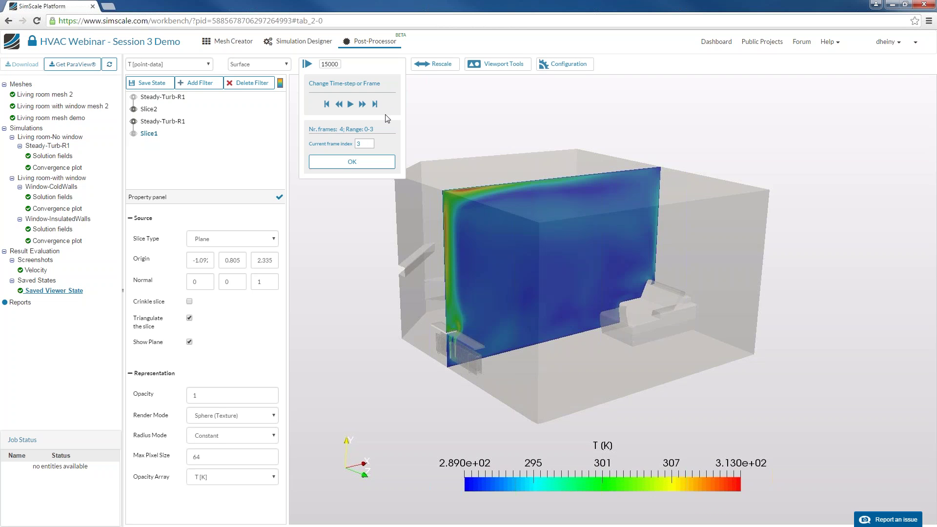
middle_click_drag(531, 215, 503, 192)
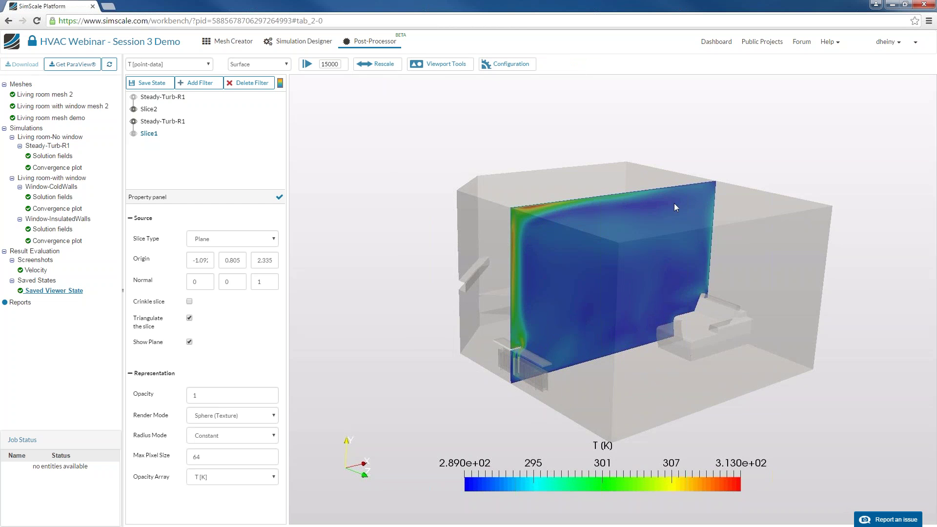
scroll(695, 259, "up", 3)
left_click_drag(706, 275, 587, 313)
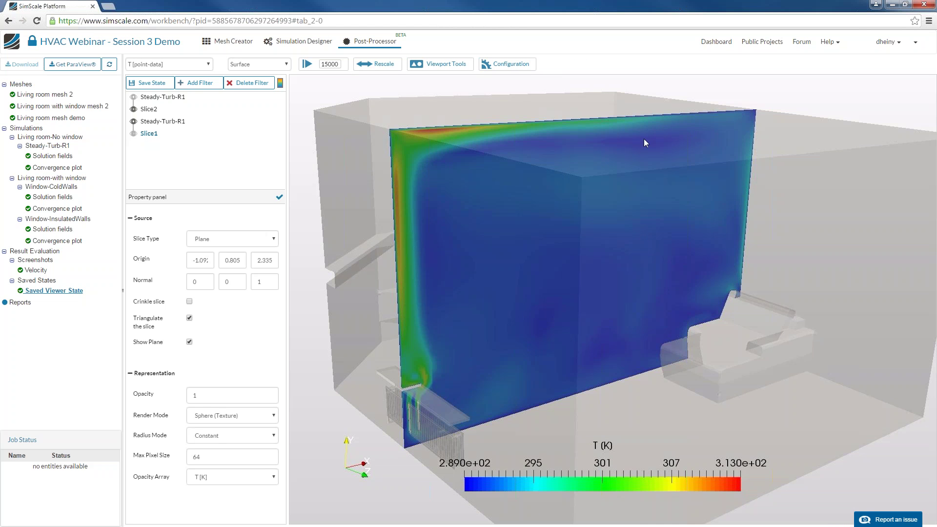
Step: Show the velocity magnitude legend for Slice2 horizontally below the model and stand the temperature legend vertically beside it
left_click(147, 109)
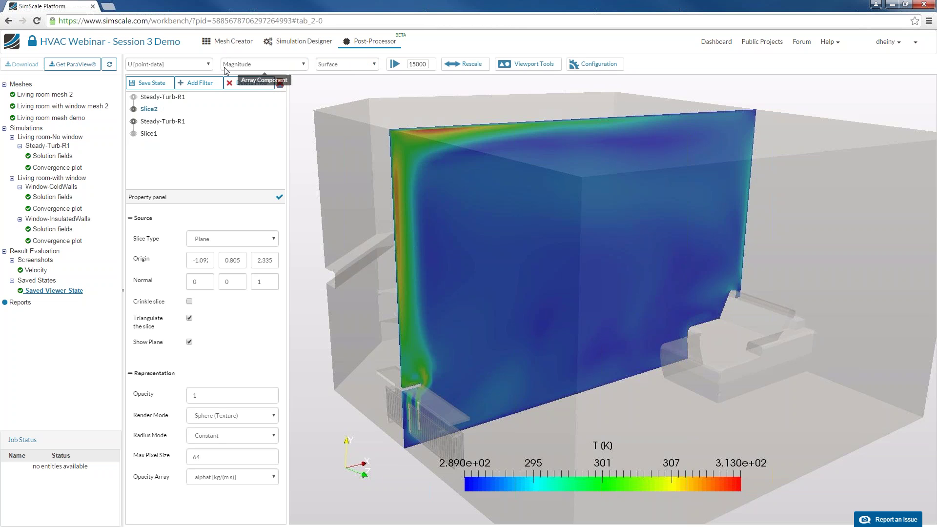
left_click(280, 83)
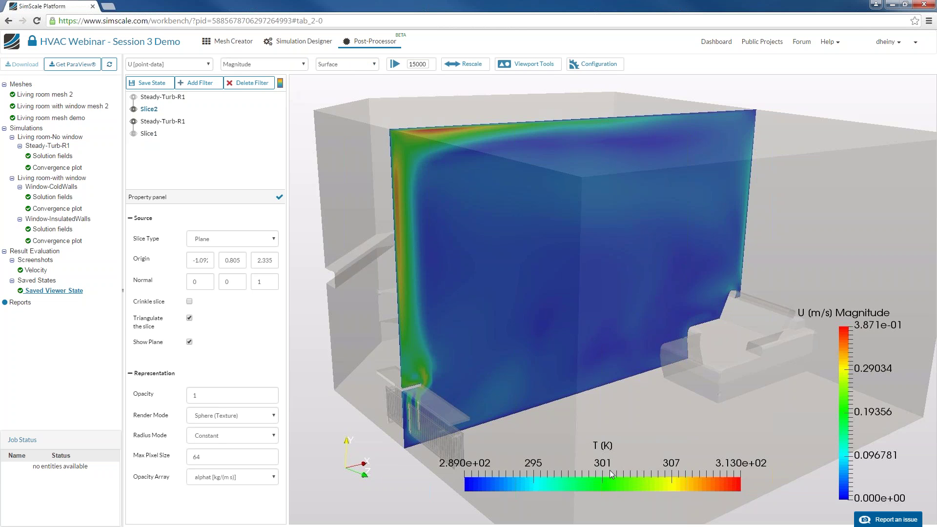
left_click_drag(441, 375, 332, 323)
left_click_drag(859, 389, 607, 444)
left_click(161, 121)
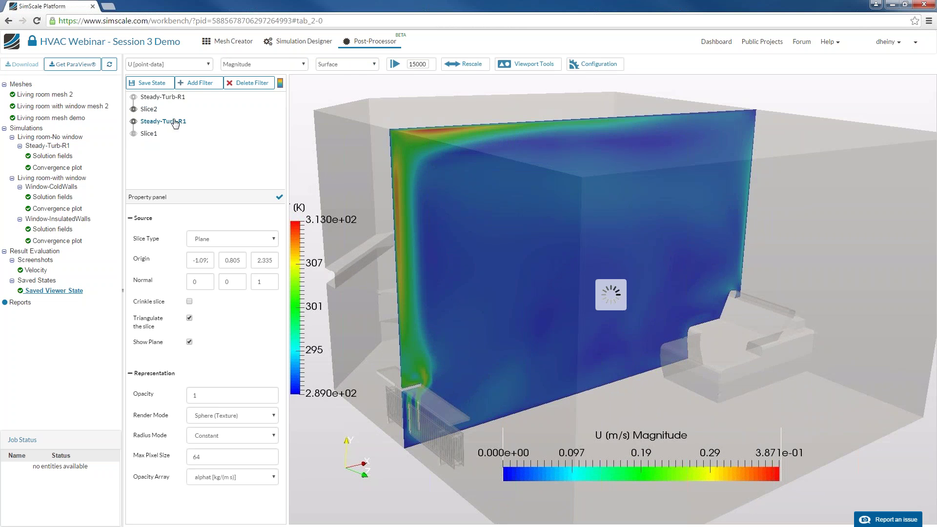
left_click(281, 84)
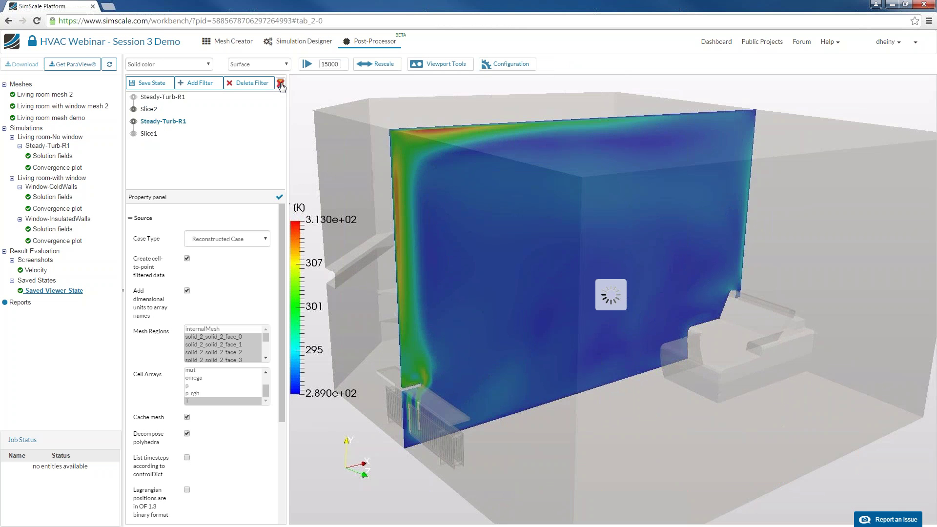
left_click(142, 110)
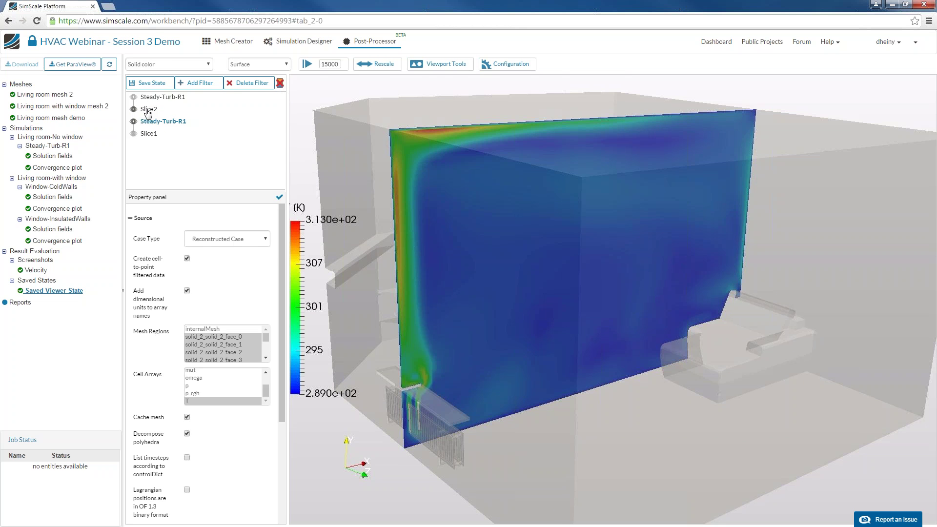
left_click(282, 84)
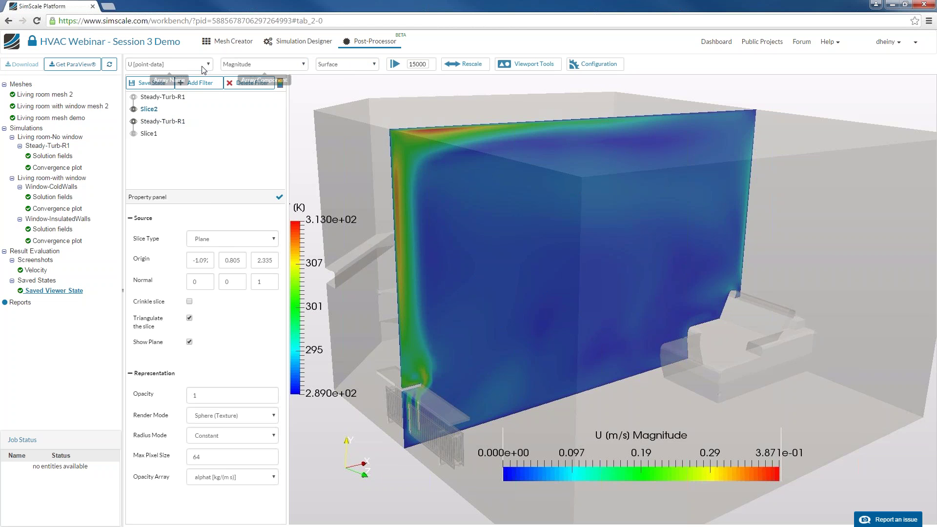
Step: Color Slice2 by temperature T [point-data] and rescale its custom data range to a maximum of 300
left_click(195, 64)
left_click(190, 131)
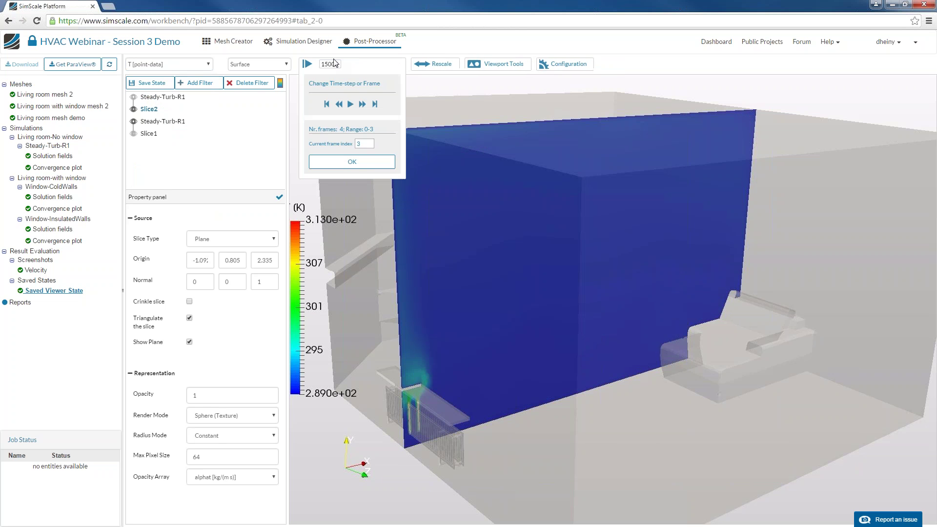
mouse_move(430, 64)
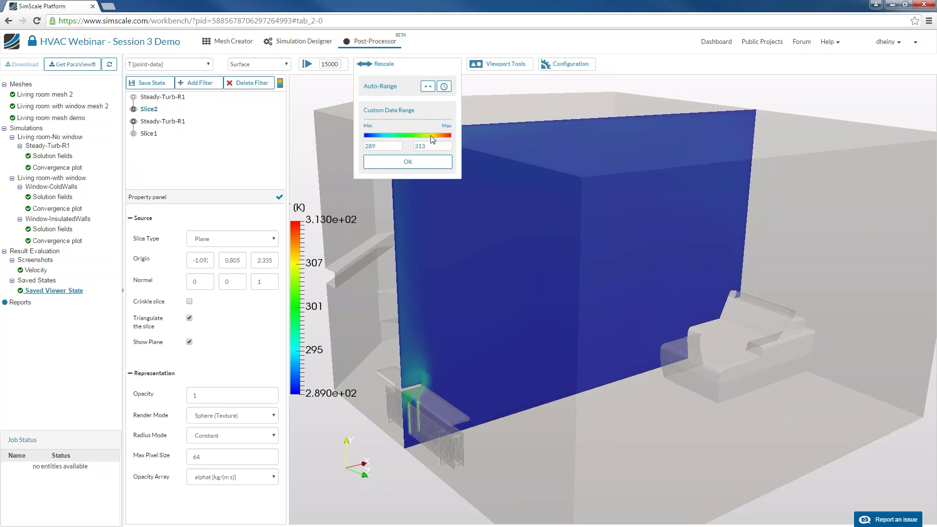
double_click(432, 145)
type("300")
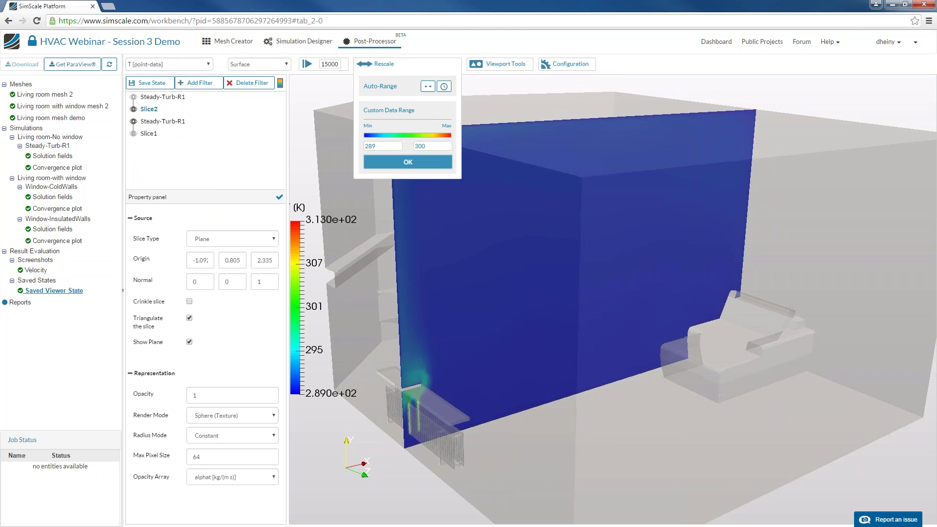
left_click(425, 162)
Step: Set the maximum of Slice2's temperature range to 295 and show its legend horizontally below the model
double_click(423, 146)
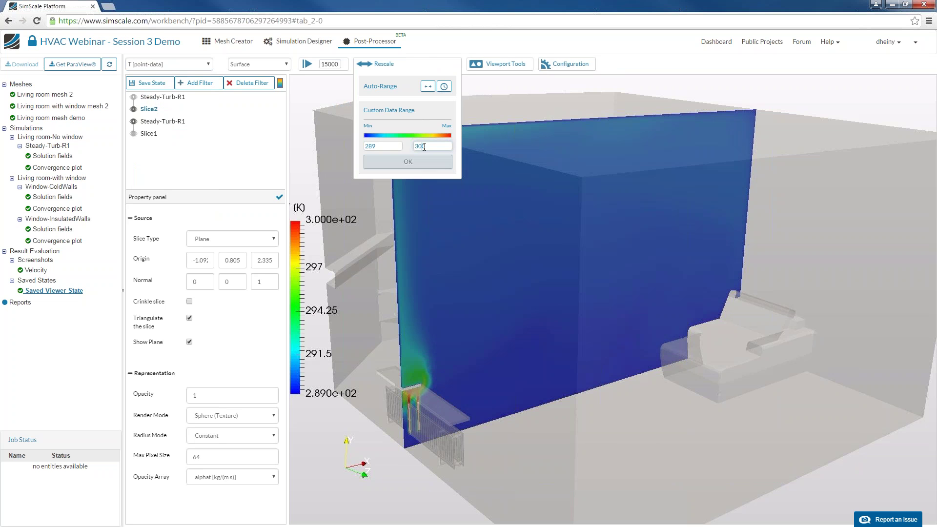
type("295")
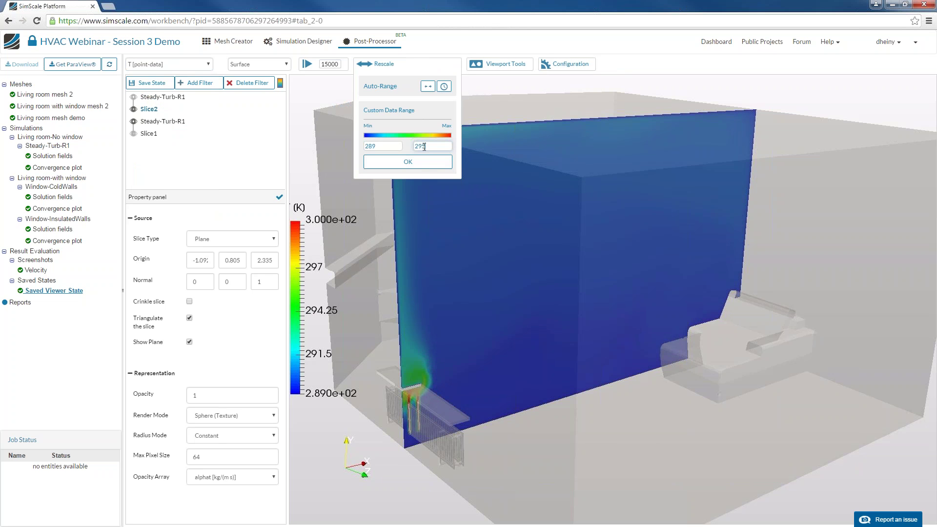
left_click(422, 161)
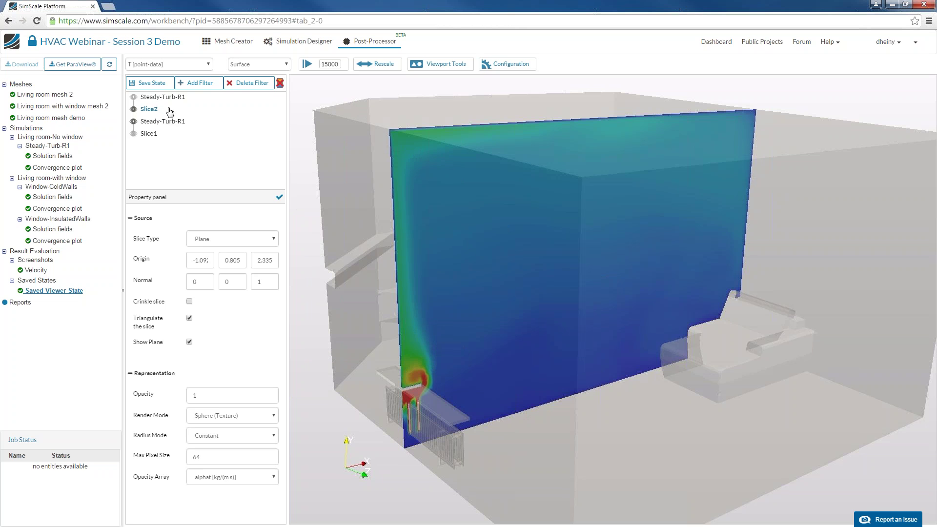
left_click(282, 85)
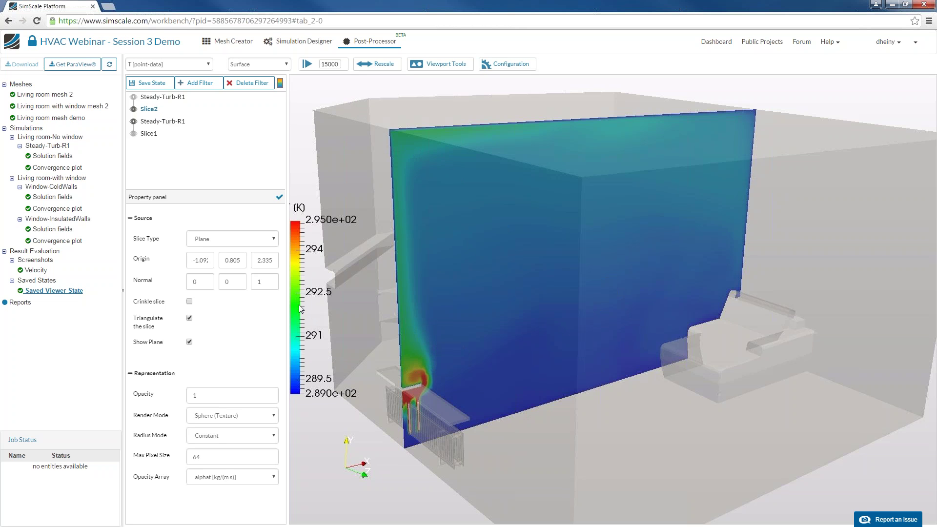
left_click_drag(300, 308, 568, 482)
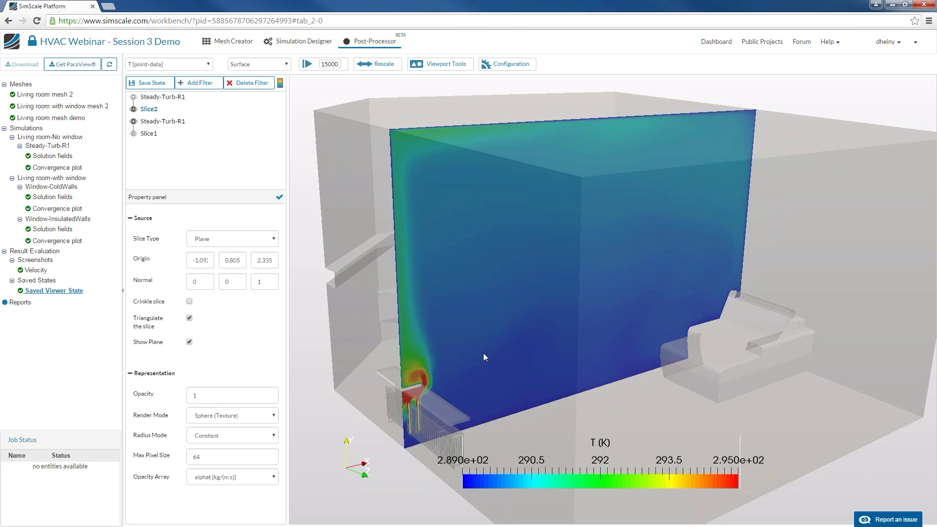
mouse_move(553, 385)
left_mouse_down()
mouse_move(543, 376)
mouse_move(558, 404)
mouse_move(537, 384)
left_mouse_up()
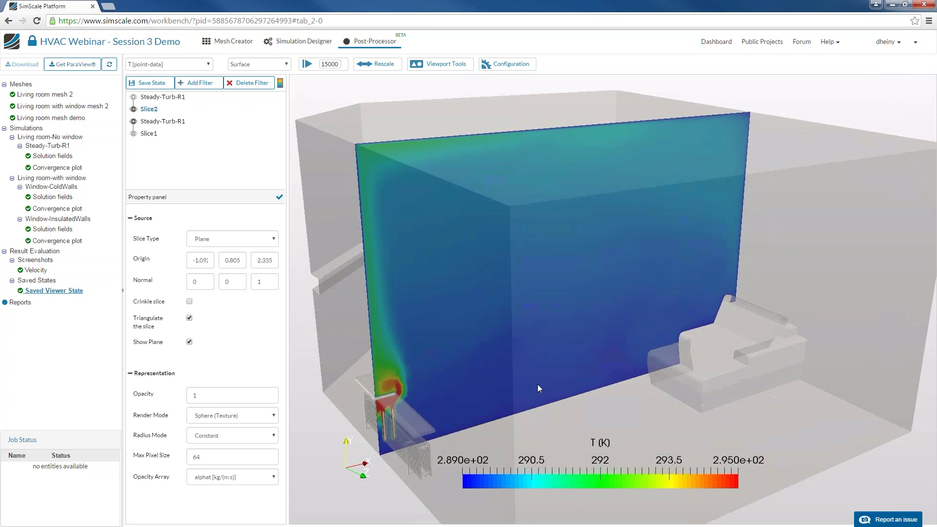
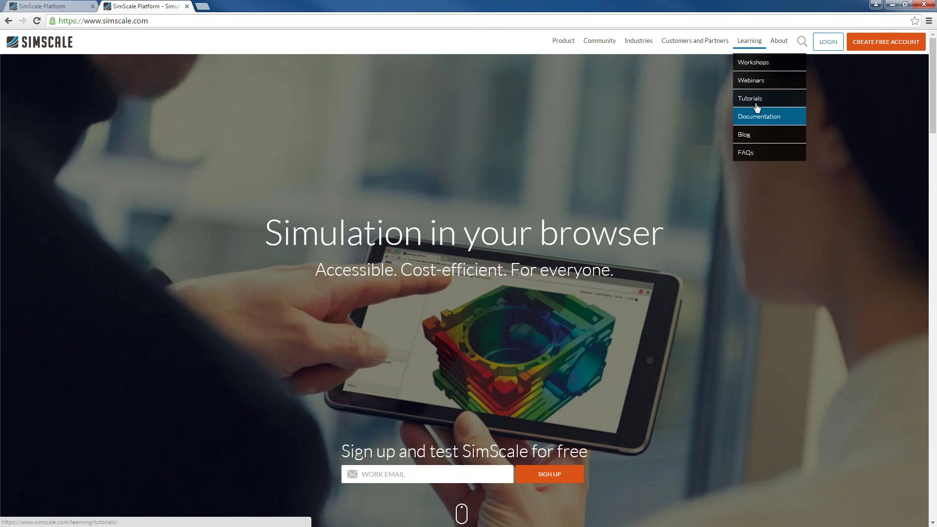
Step: On the SimScale website, find the CFD for HVAC Workshop among the workshops and open its registration page
left_click(748, 71)
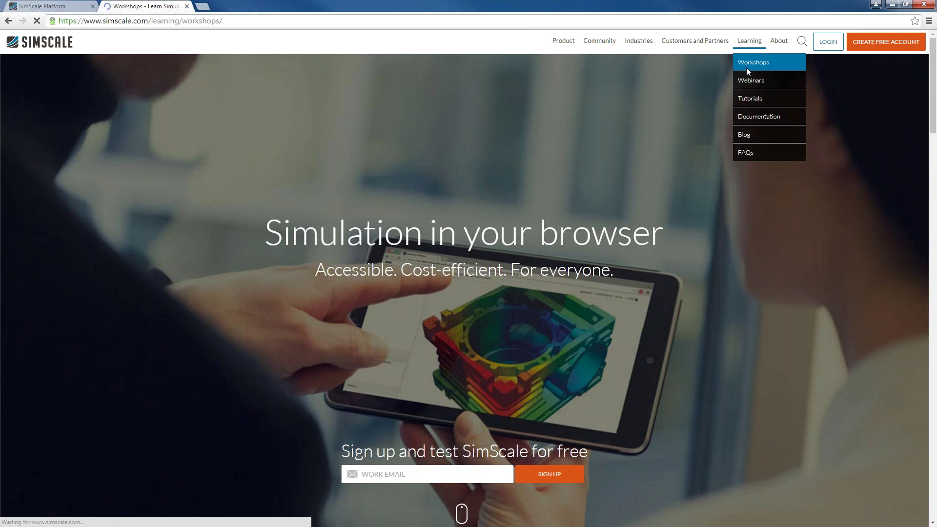
scroll(574, 247, "down", 5)
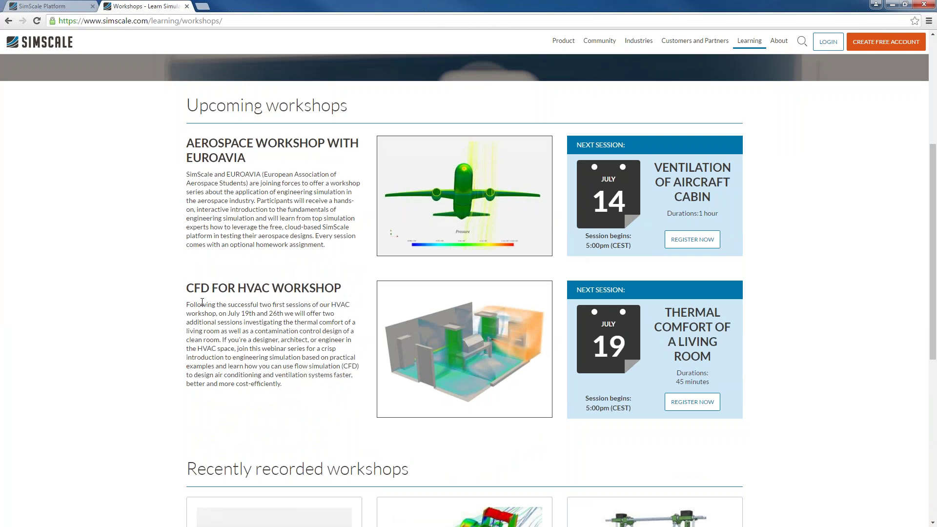
left_click_drag(187, 288, 343, 289)
left_click(297, 293)
left_click(693, 402)
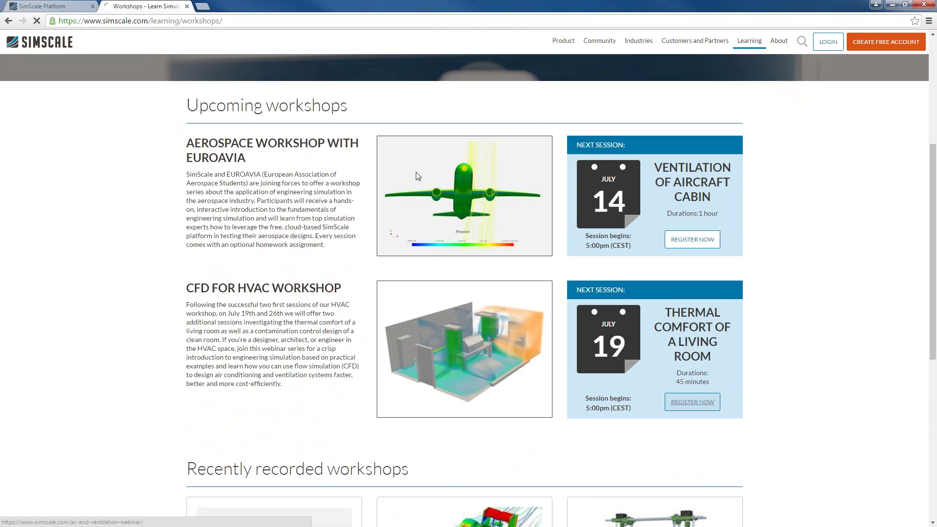
Step: Review the webinar series description, sessions and resources, and open the Session 1 Recording
scroll(465, 278, "down", 6)
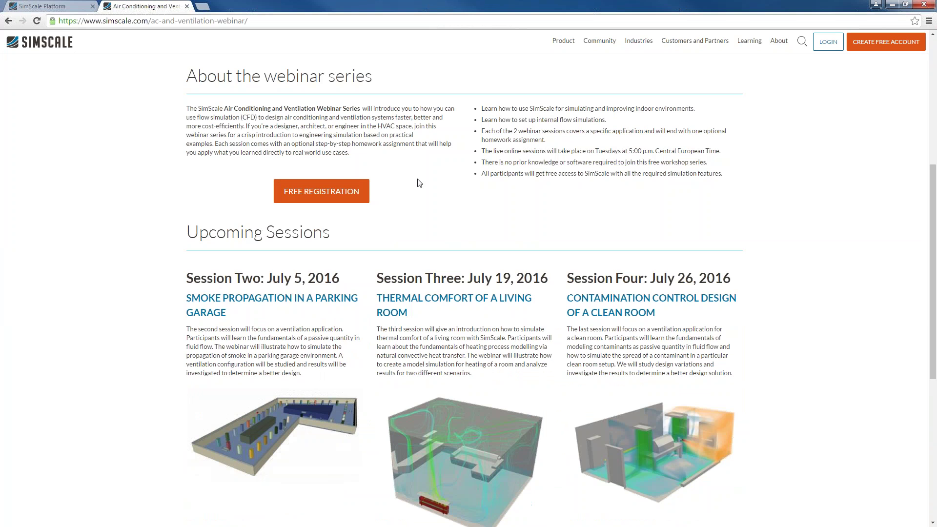
scroll(414, 173, "up", 2)
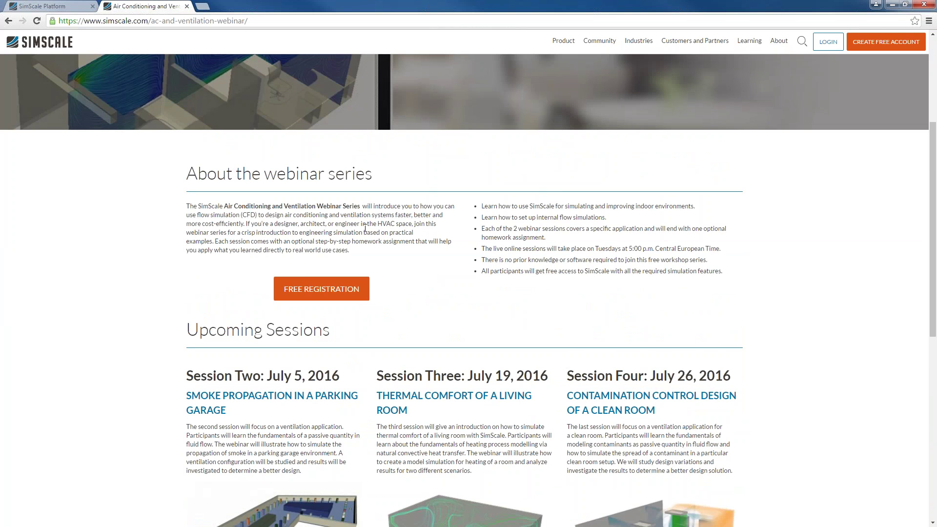
scroll(440, 203, "down", 7)
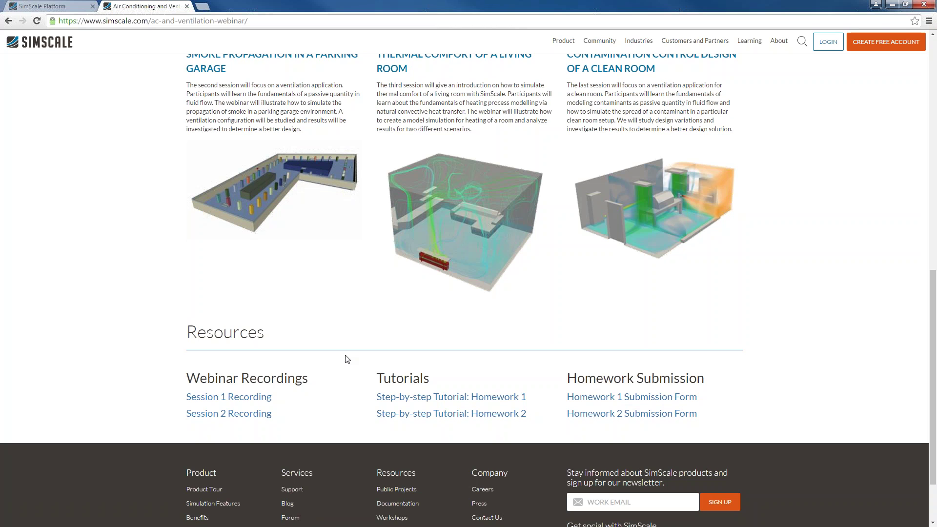
left_click(239, 401)
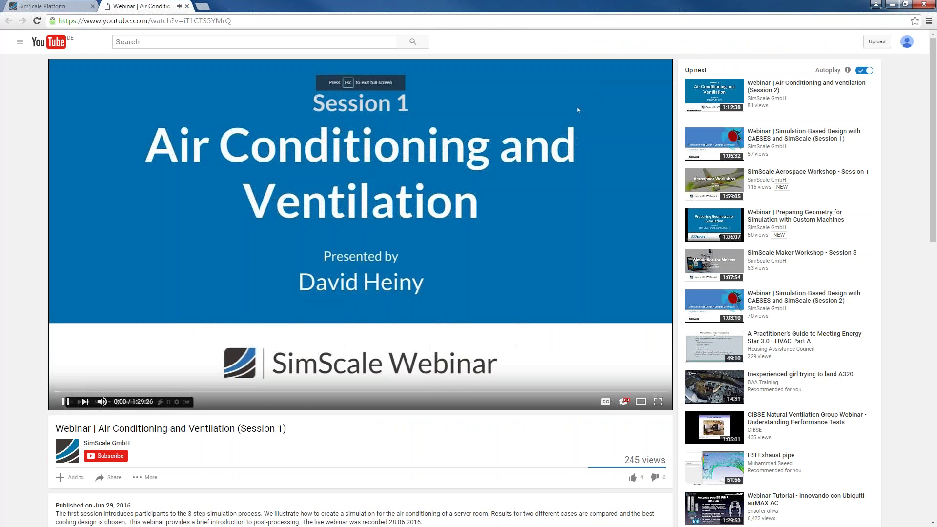
Step: Close the webinar video and open simscale.com/forum in a new browser page
left_click(201, 7)
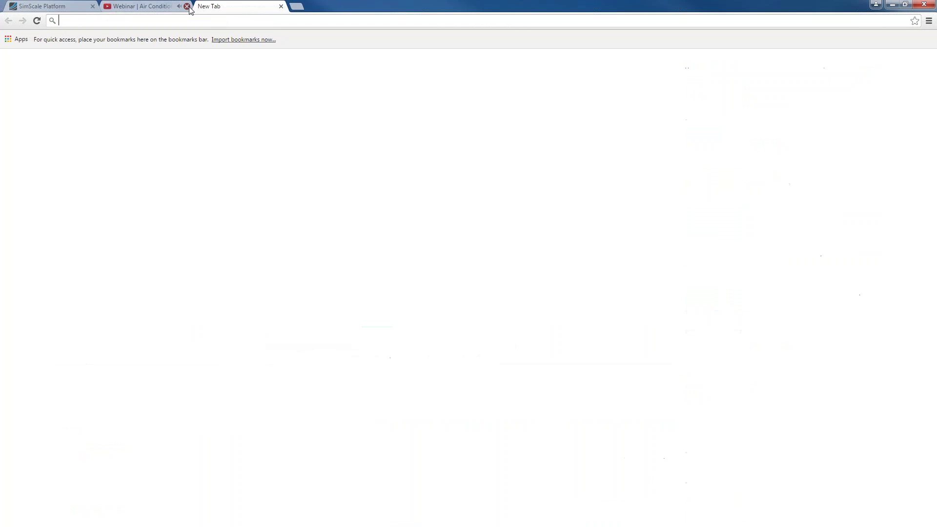
left_click(187, 6)
type("simscale.com/f")
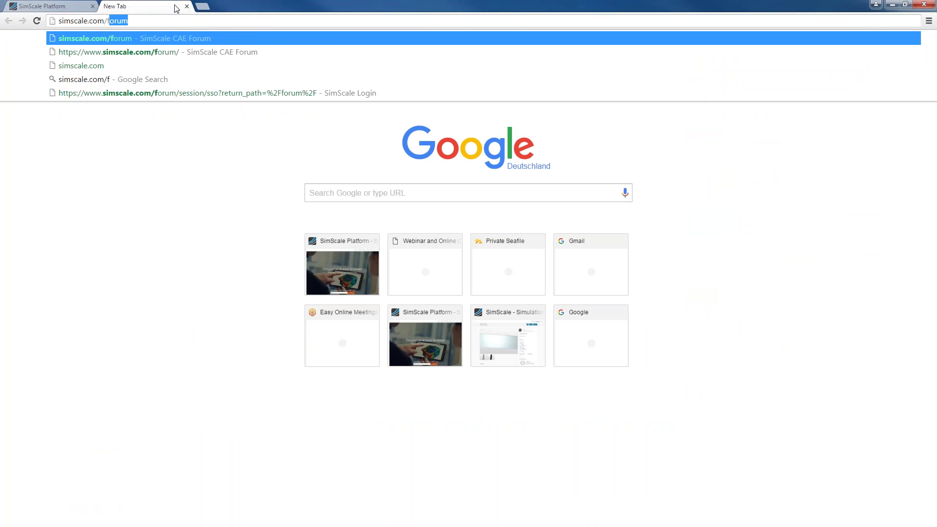
type("orum")
key("Return")
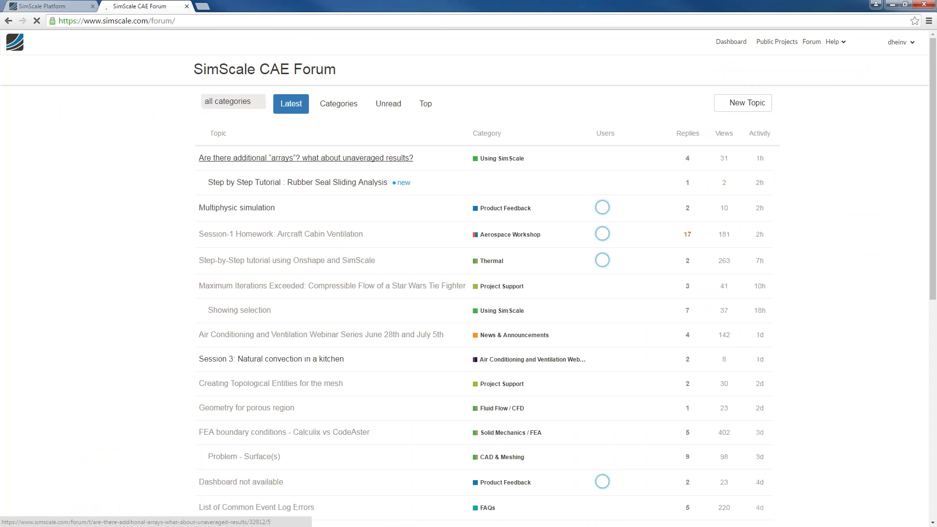
Step: Find the forum topic "Session 3: Natural convection in a kitchen" and examine its Further configurations section
scroll(338, 249, "down", 2)
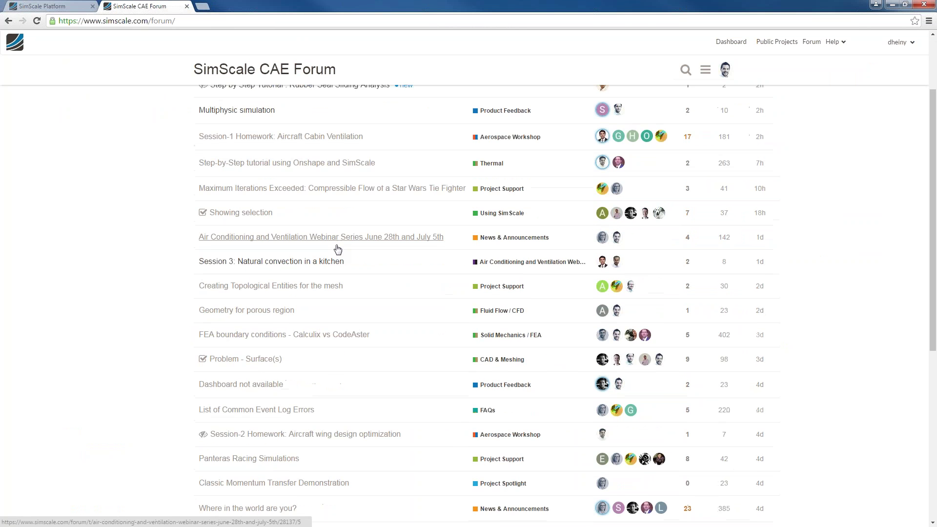
scroll(338, 246, "up", 1)
scroll(195, 200, "down", 1)
scroll(191, 204, "up", 1)
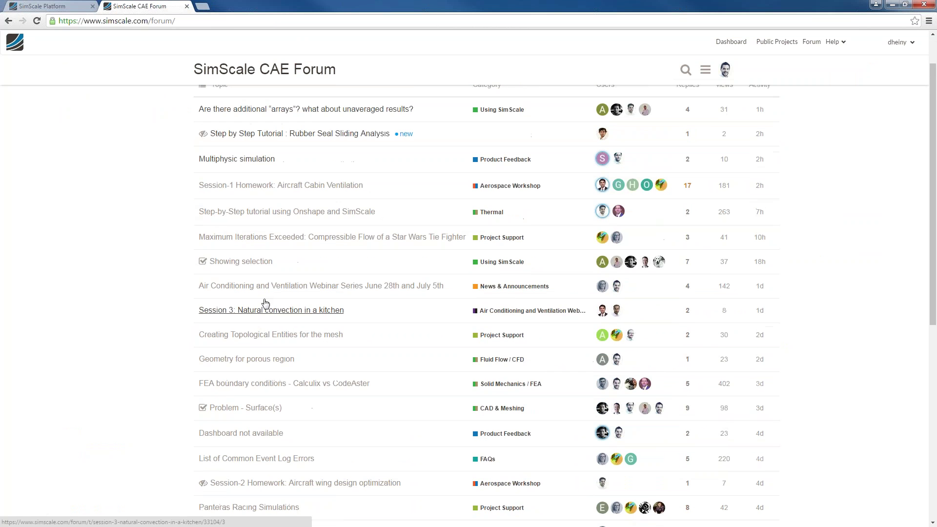
left_click(294, 310)
scroll(195, 214, "up", 15)
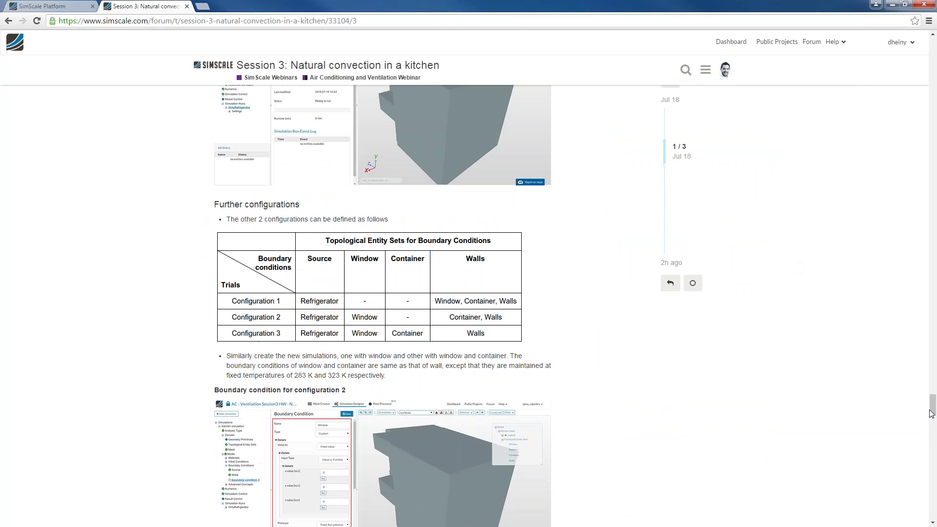
Step: Examine the kitchen homework instructions from the start of the topic through the meshing steps to the simulation tree above Selecting domain
left_click_drag(932, 408, 907, 37)
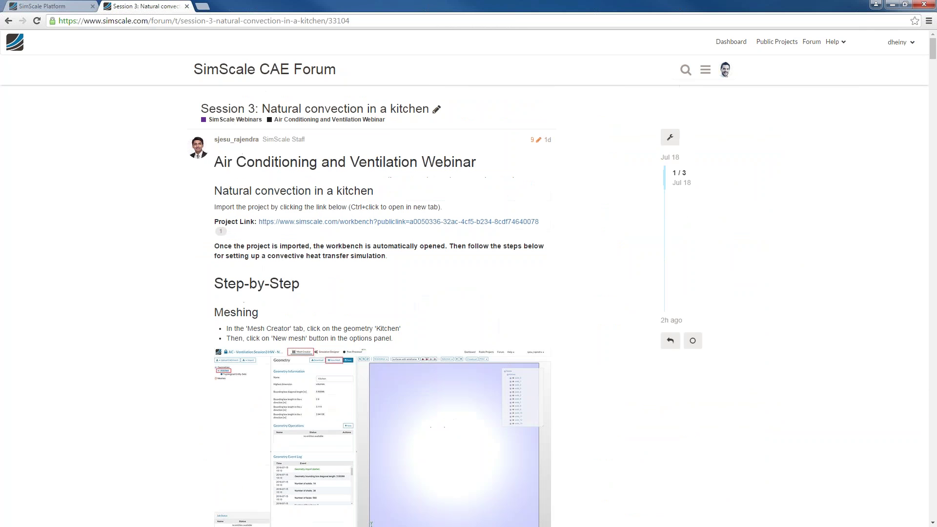
scroll(296, 219, "down", 9)
scroll(241, 252, "down", 20)
scroll(239, 251, "down", 20)
scroll(240, 252, "up", 10)
scroll(239, 252, "down", 12)
scroll(239, 244, "down", 2)
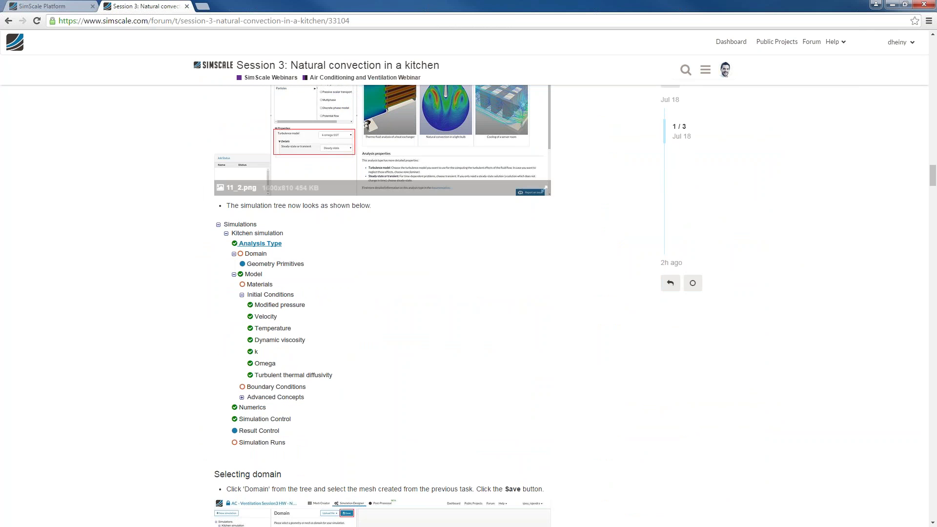
Step: Return to the forum's topic overview and look through the latest topics
double_click(275, 67)
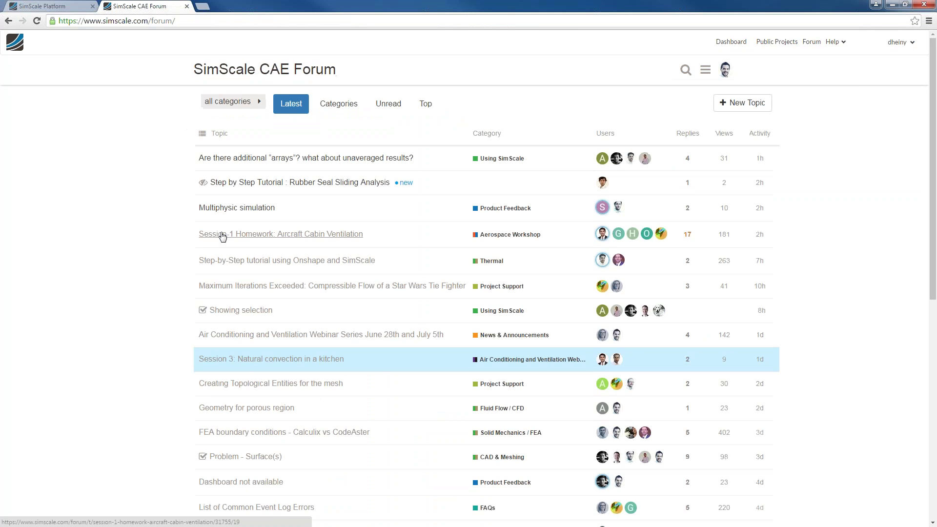
scroll(243, 266, "down", 5)
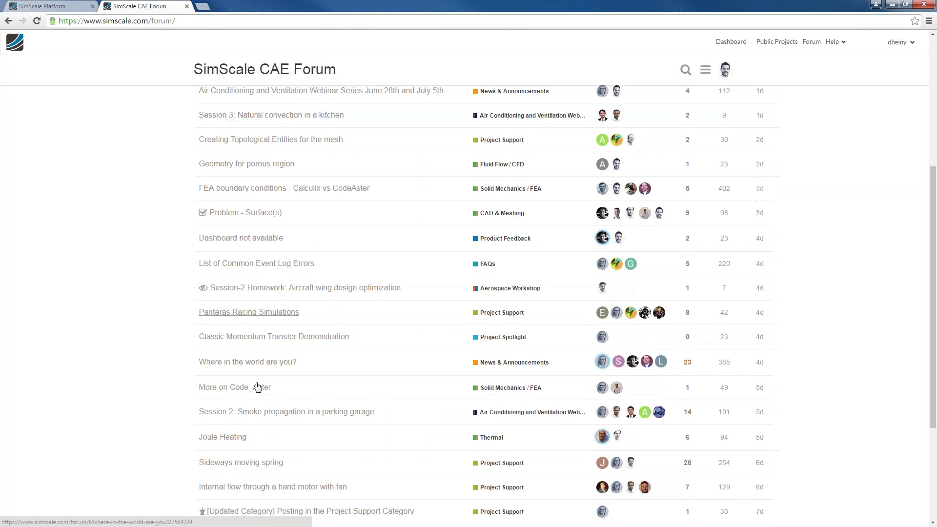
scroll(264, 303, "down", 5)
scroll(262, 330, "up", 10)
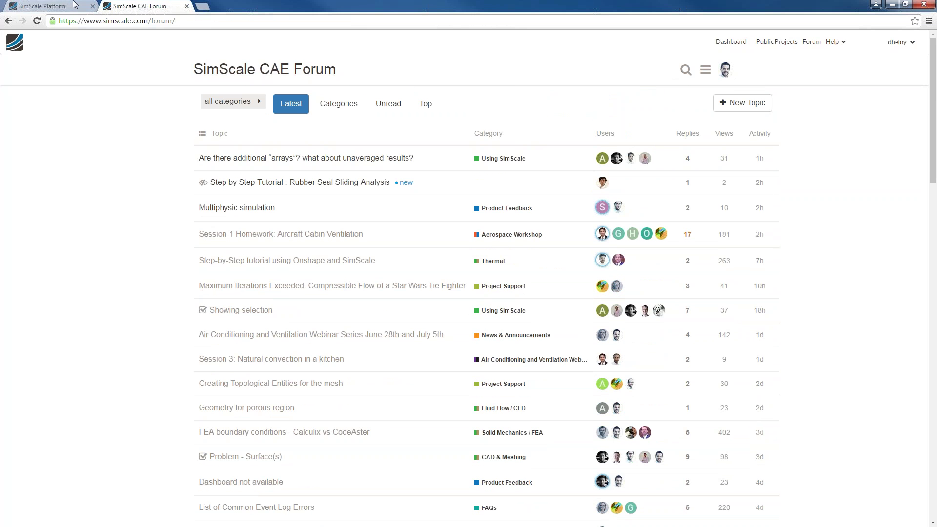
Step: Open simscale.com/learning in a new browser page
left_click(71, 5)
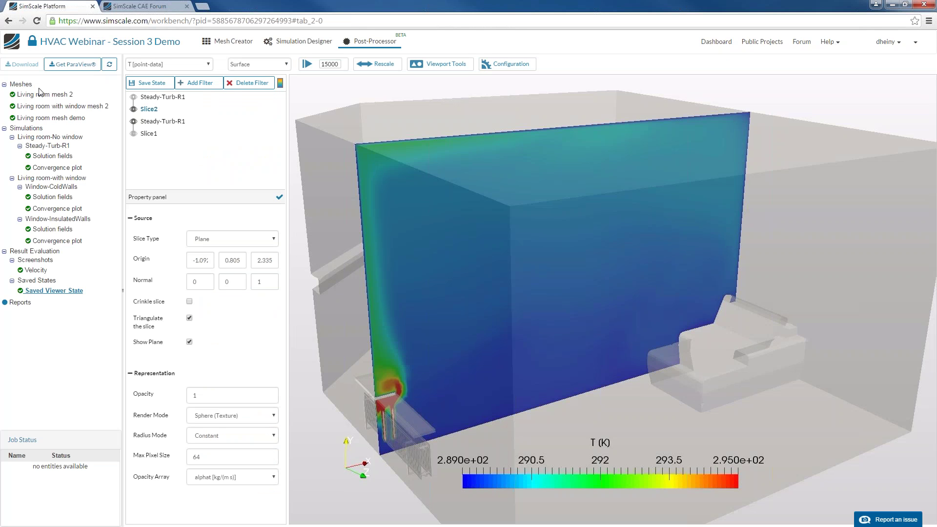
left_click(202, 6)
type("simscale.co")
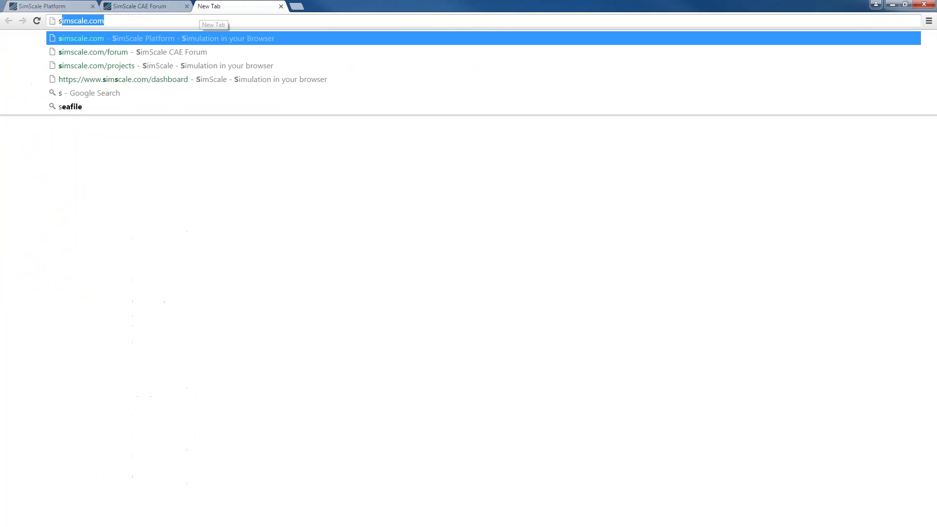
type("m/")
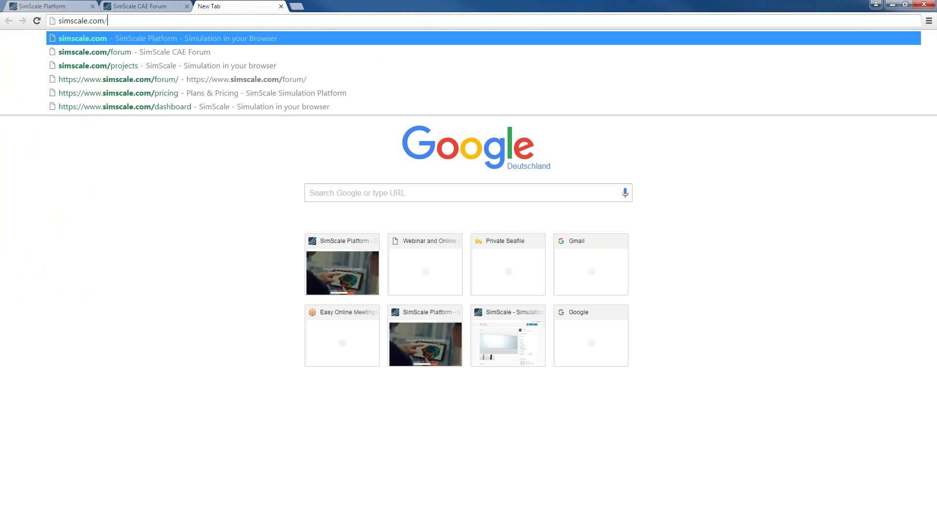
type("v")
key("BackSpace")
type("ven")
key("BackSpace")
key("BackSpace")
key("BackSpace")
type("learning")
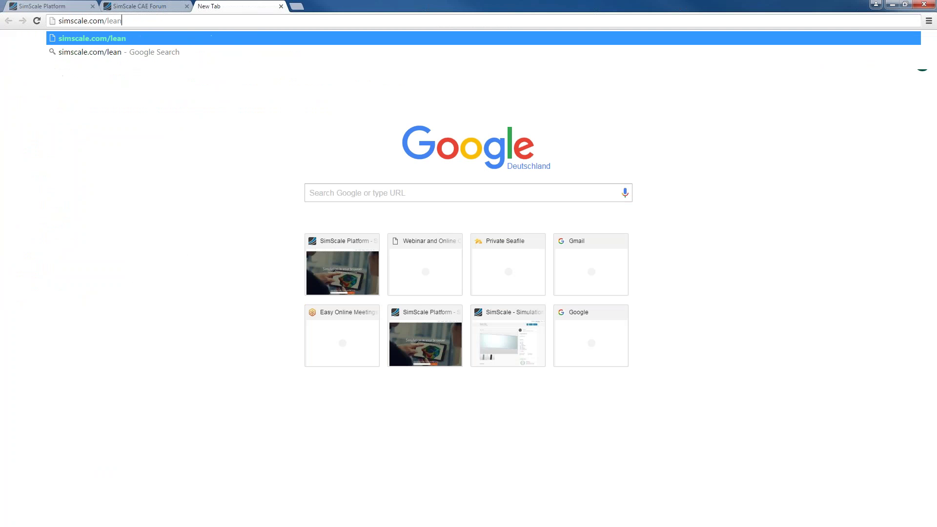
key("Return")
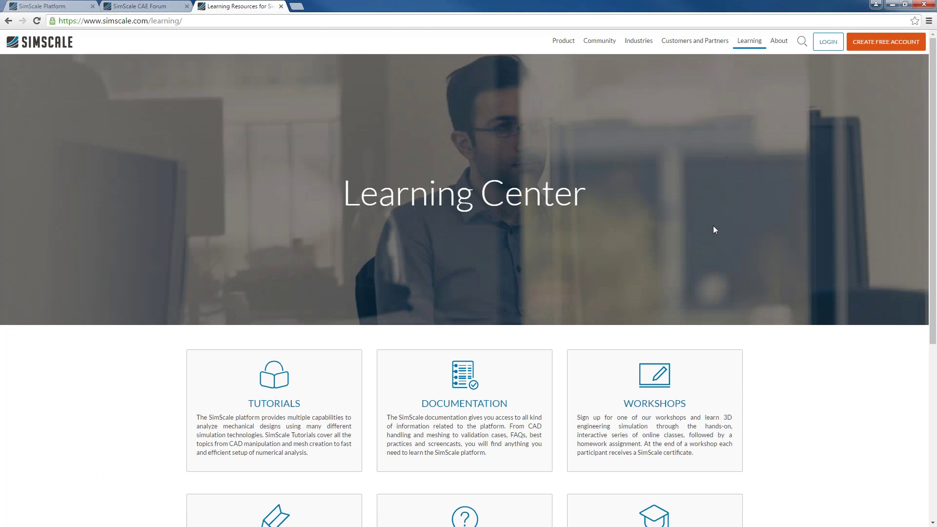
Step: Go to the workshops overview and open the registration page of the CFD for HVAC Workshop's July 19 session
scroll(703, 189, "down", 4)
left_click(704, 189)
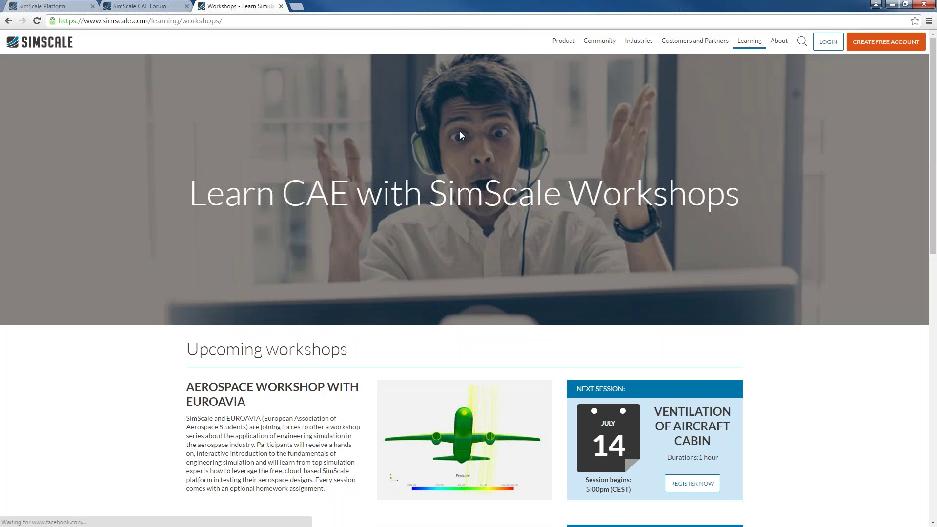
scroll(457, 87, "down", 6)
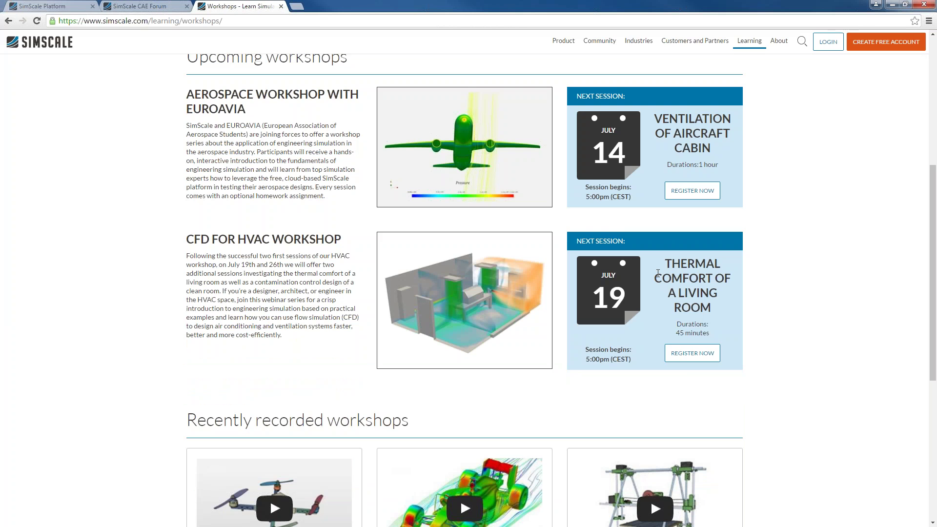
left_click(693, 352)
Step: Look through the webinar series page, examining the Upcoming Sessions and Resources sections
scroll(328, 102, "down", 15)
scroll(287, 262, "up", 4)
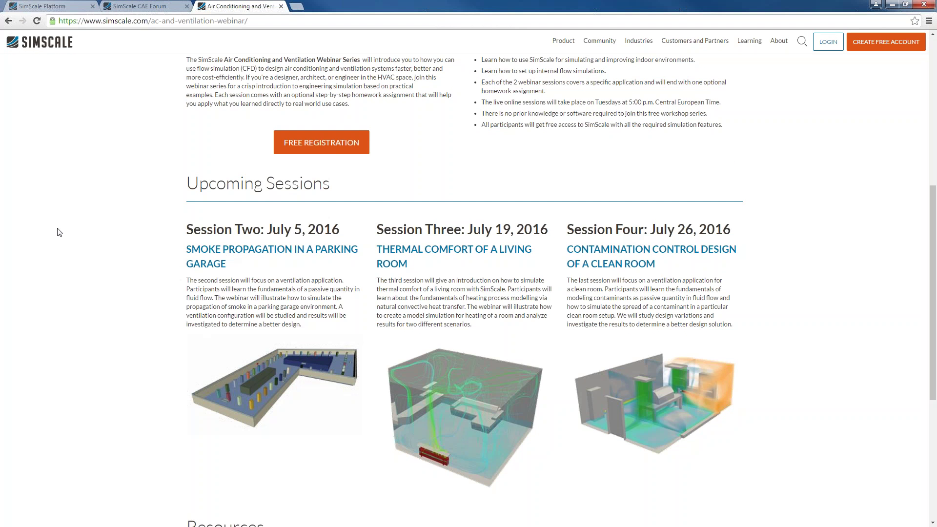
scroll(117, 288, "down", 4)
scroll(142, 283, "up", 1)
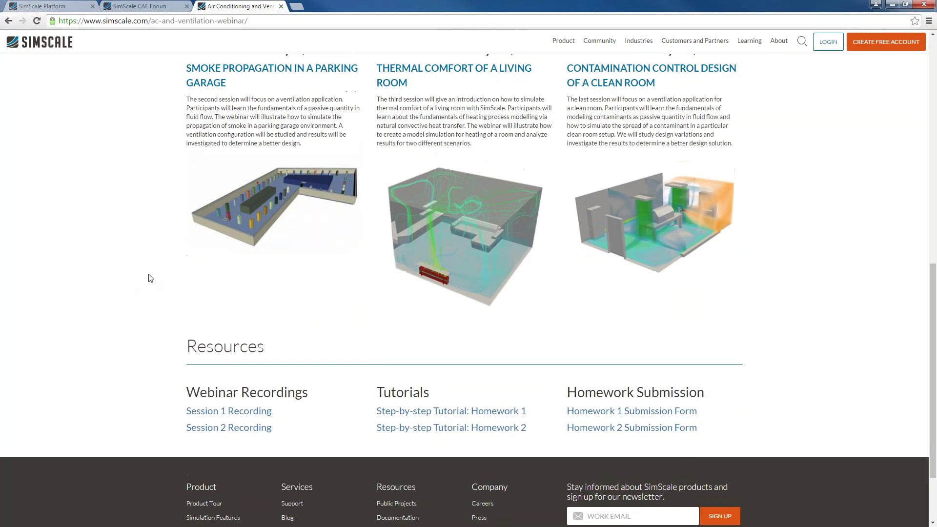
scroll(152, 276, "up", 2)
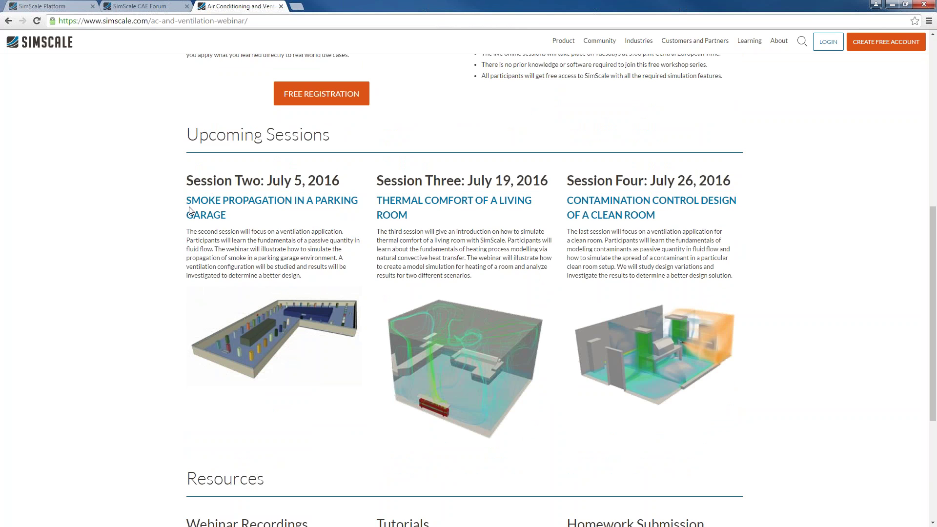
Step: Highlight the day in Session Four's date, revisit the Resources section and select the page's web address
double_click(684, 181)
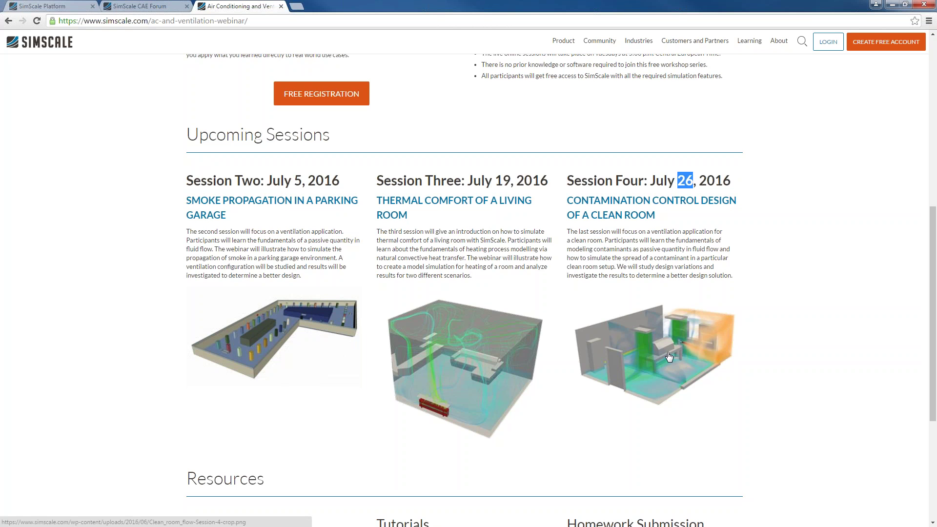
scroll(615, 342, "down", 2)
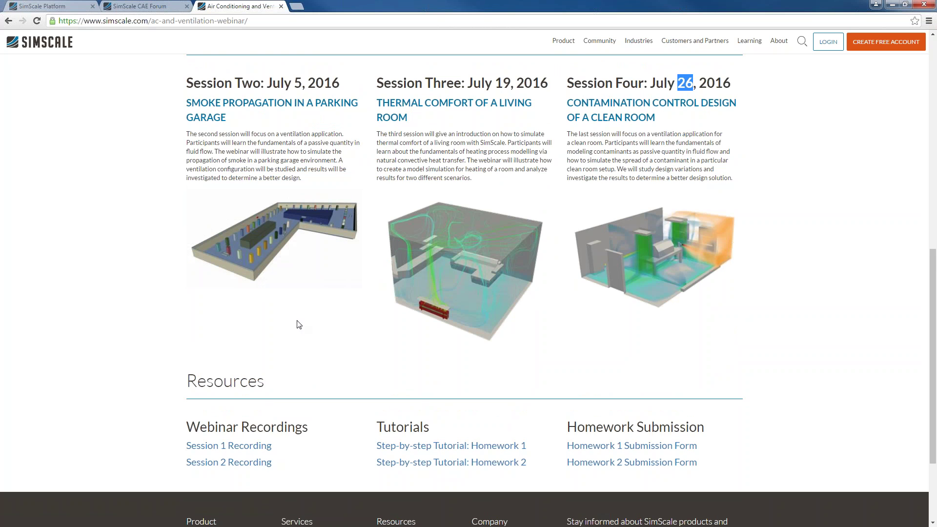
scroll(301, 410, "down", 1)
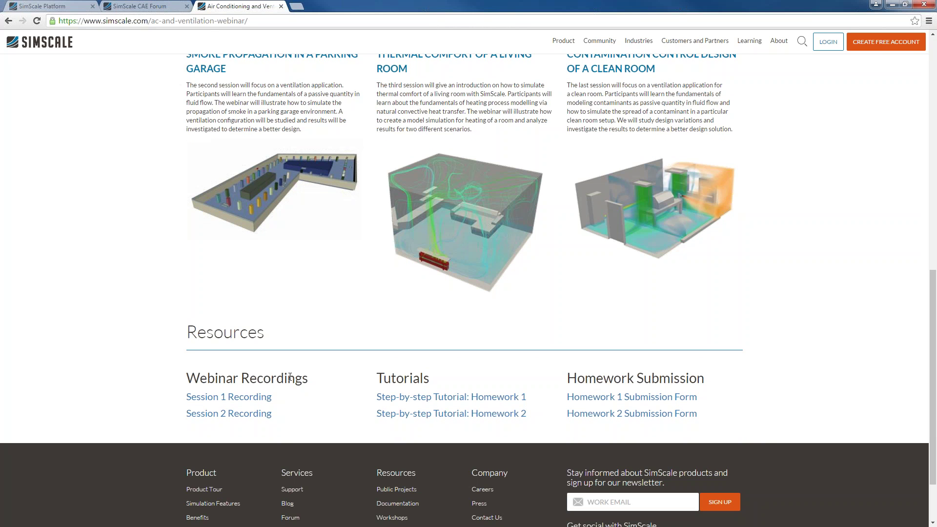
left_click(211, 22)
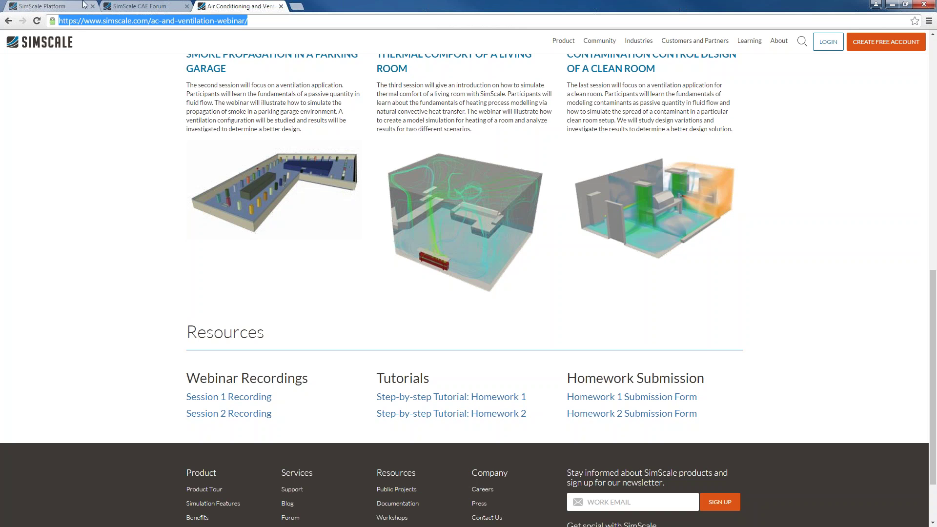
Step: Return to the project workbench and add a new boundary condition to the Living room-No window simulation in the Simulation Designer
left_click(165, 6)
left_click(61, 6)
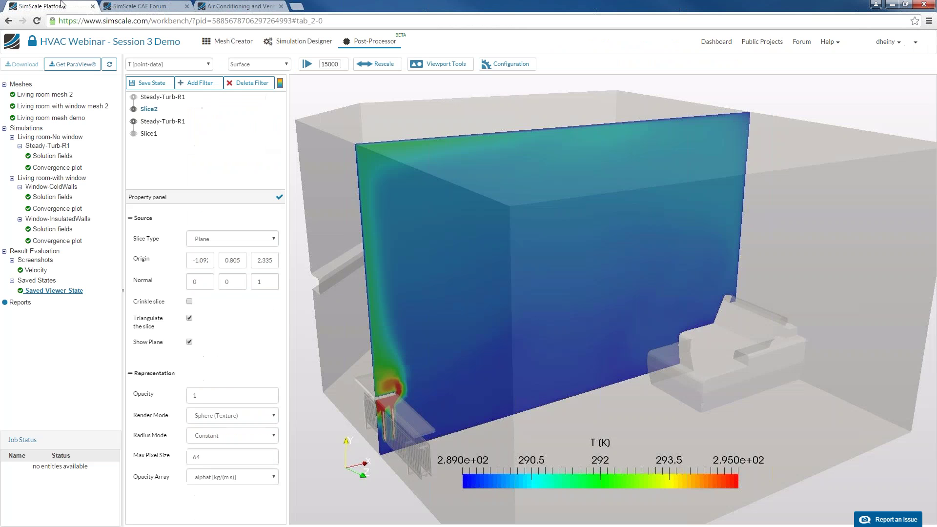
left_click(299, 41)
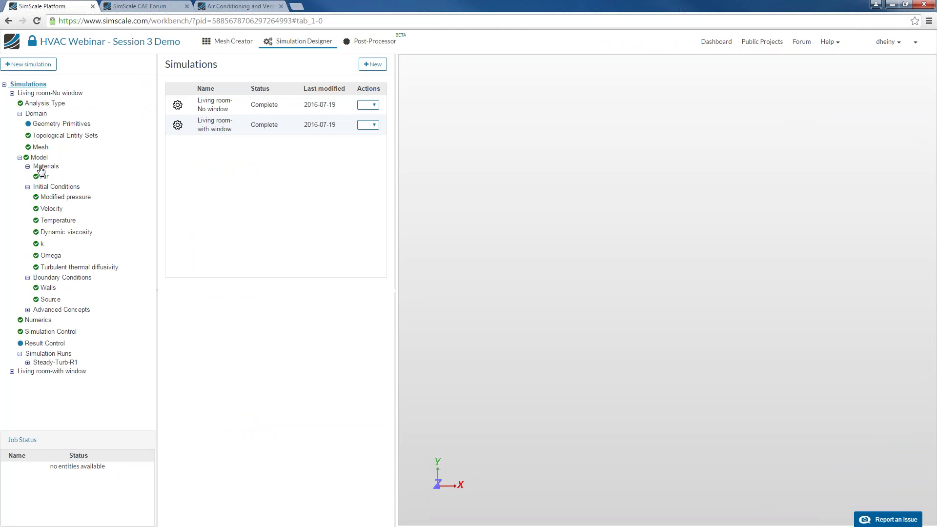
left_click(49, 278)
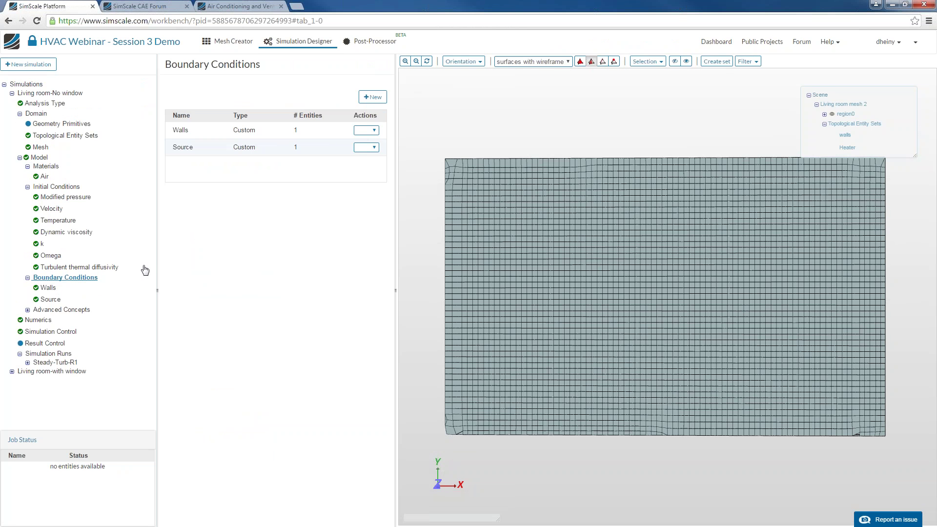
double_click(71, 279)
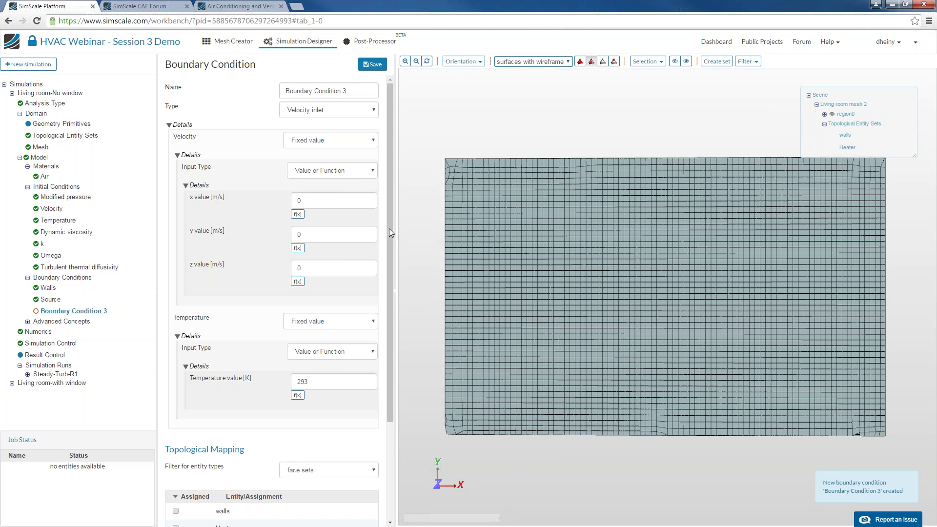
Step: Set the new boundary condition's type to Wall, keeping its temperature as Fixed value
scroll(388, 280, "down", 2)
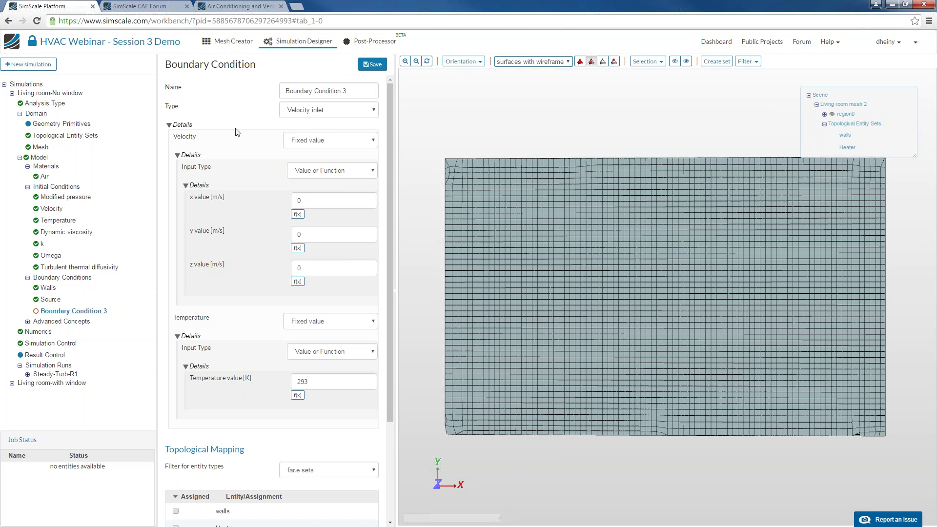
left_click(315, 113)
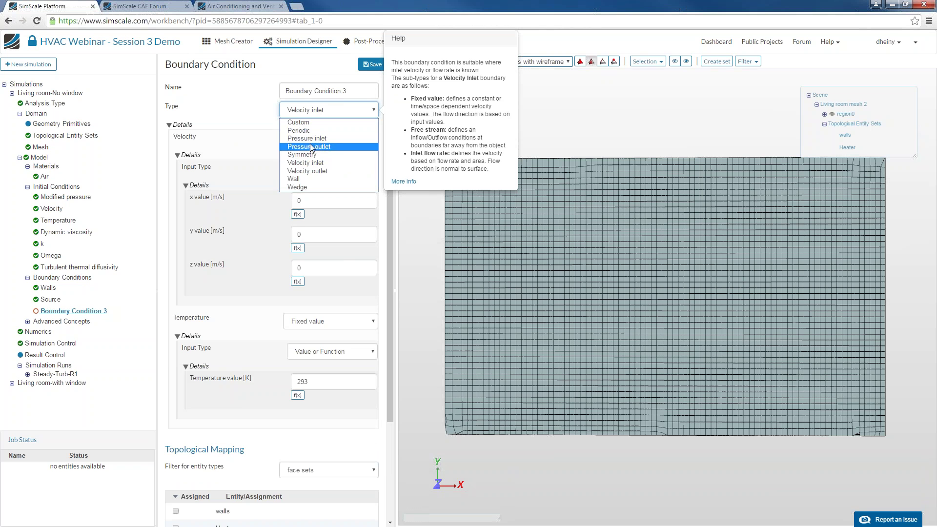
left_click(314, 180)
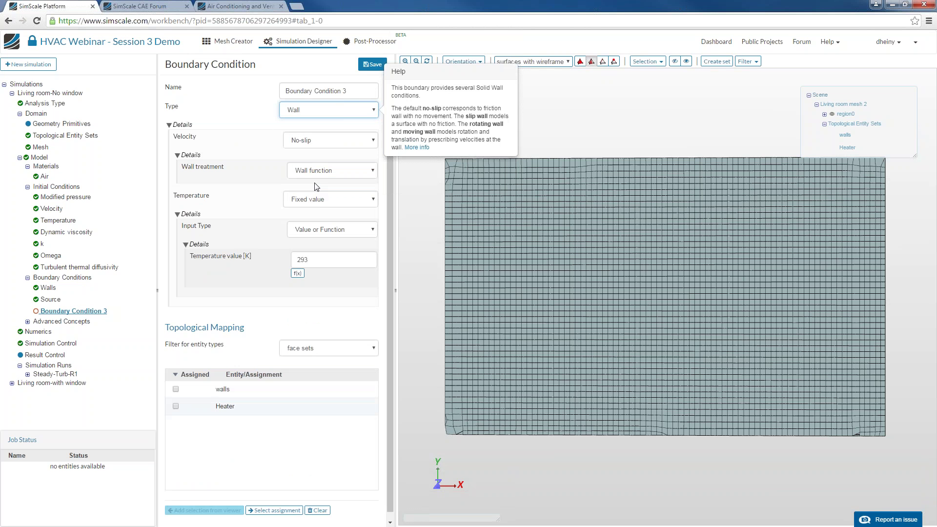
left_click(317, 201)
left_click(324, 201)
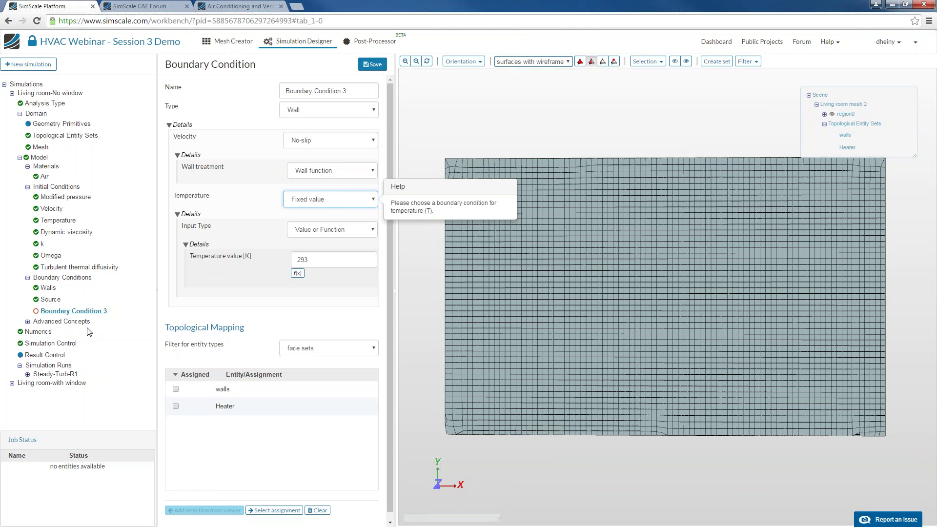
Step: Name the new boundary condition source-2
double_click(334, 90)
triple_click(335, 86)
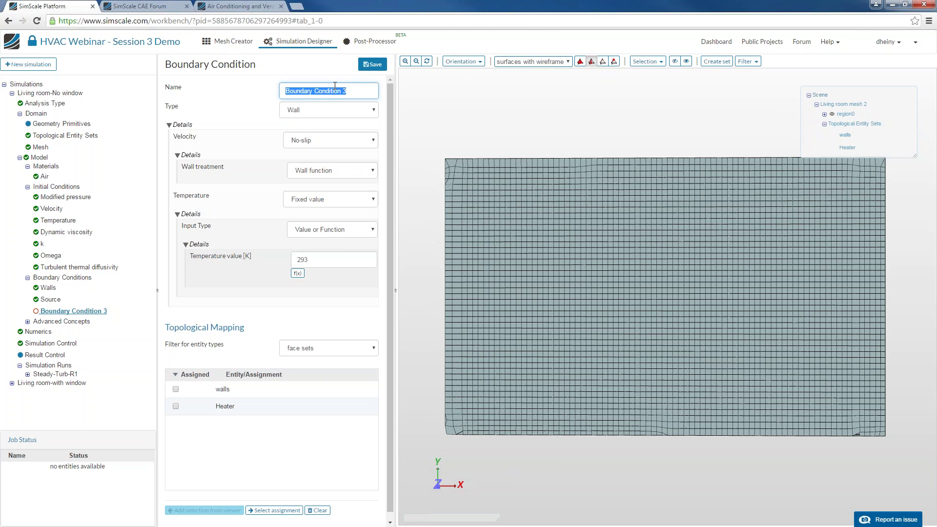
type("source-2")
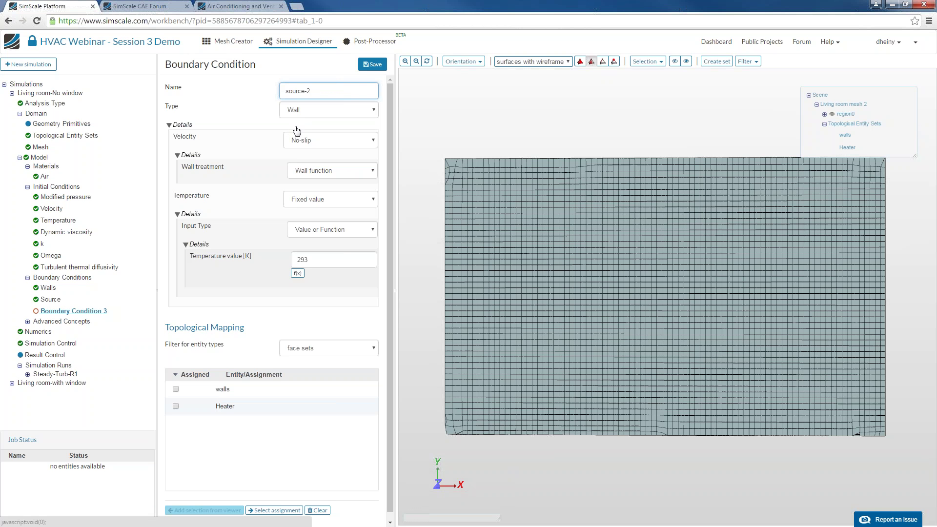
left_click(283, 77)
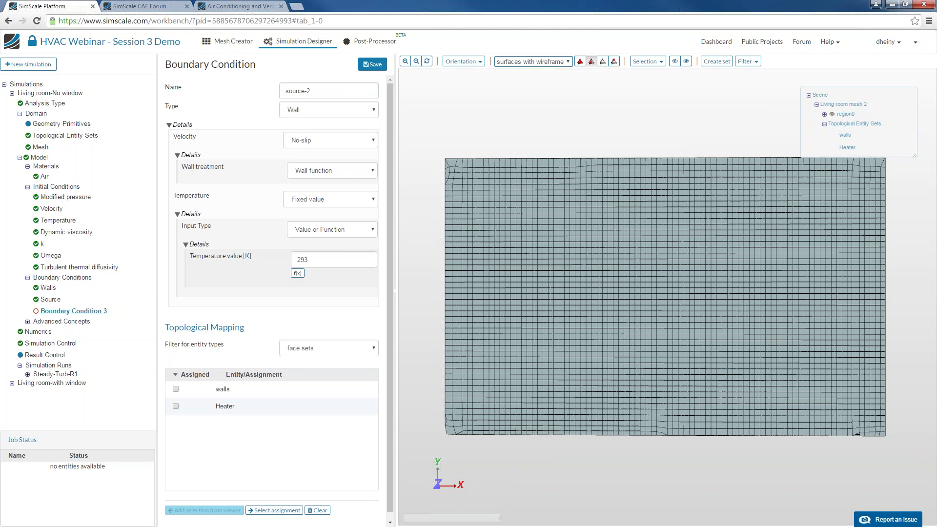
Step: Check the wall's velocity options, keep No-slip, and set the fixed temperature to 313 K
left_click(299, 141)
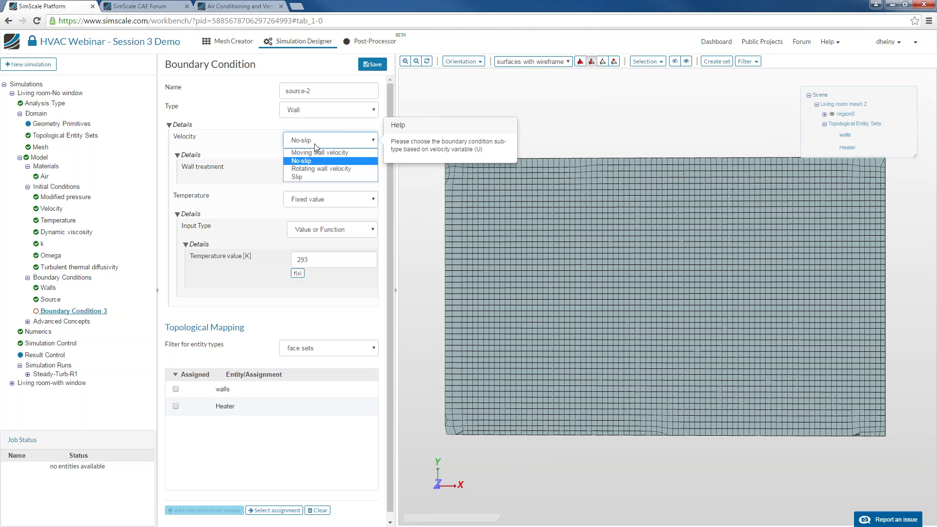
left_click(262, 206)
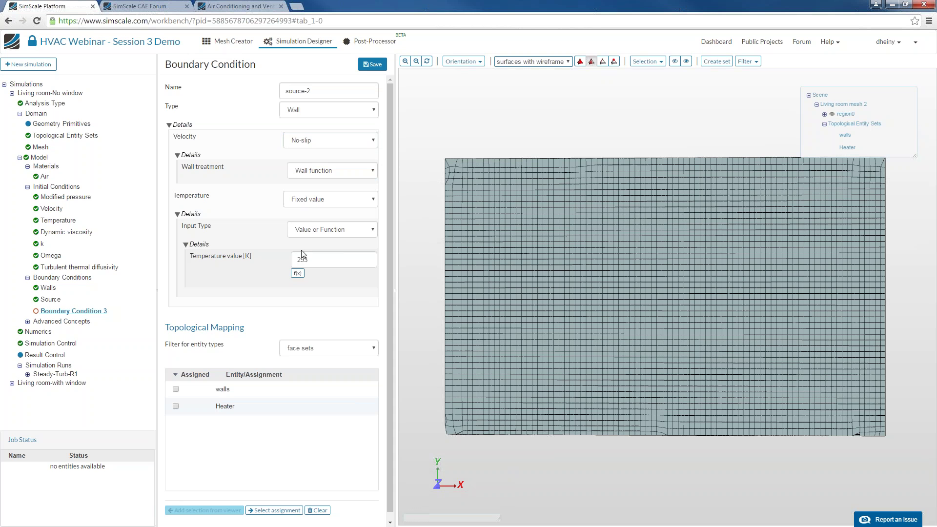
double_click(314, 259)
type("313")
Step: Change the source-2 boundary condition's type to Custom and set its pressure to Fixed flux pressure
left_click(304, 110)
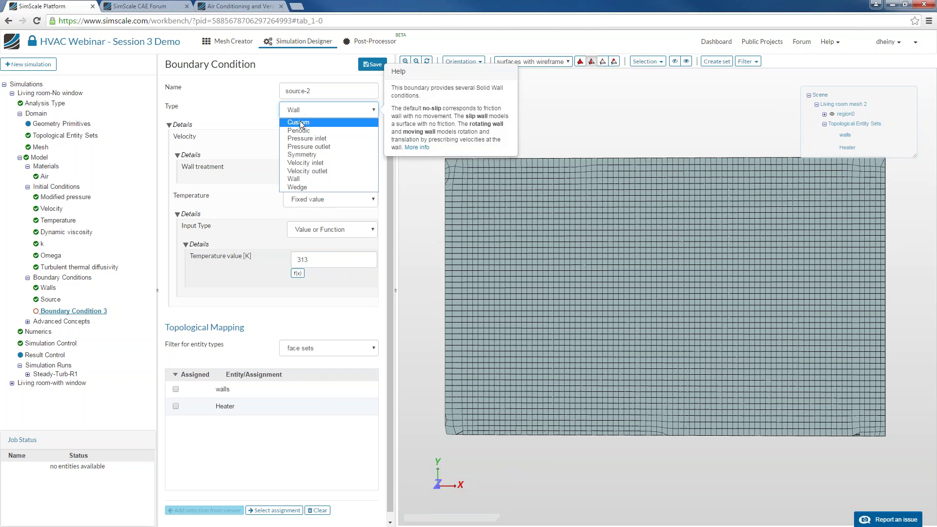
left_click(303, 124)
left_click(306, 160)
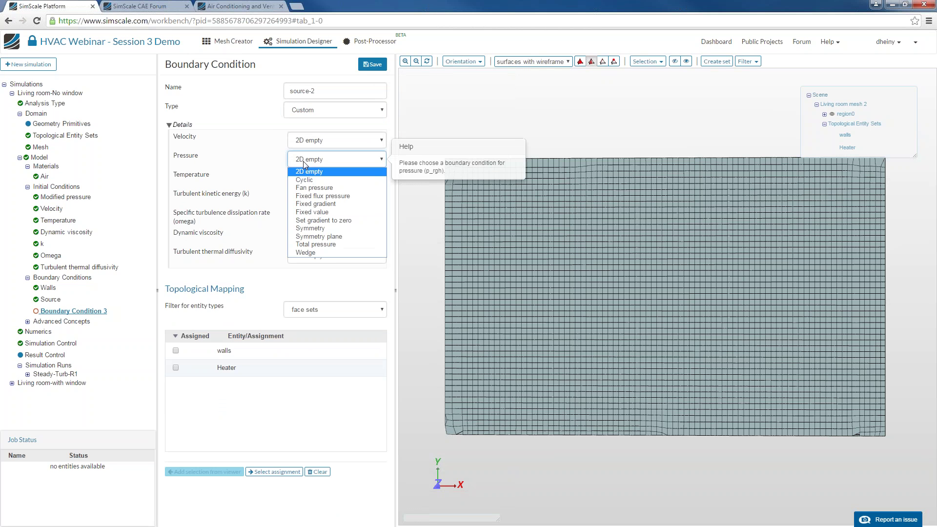
left_click(313, 186)
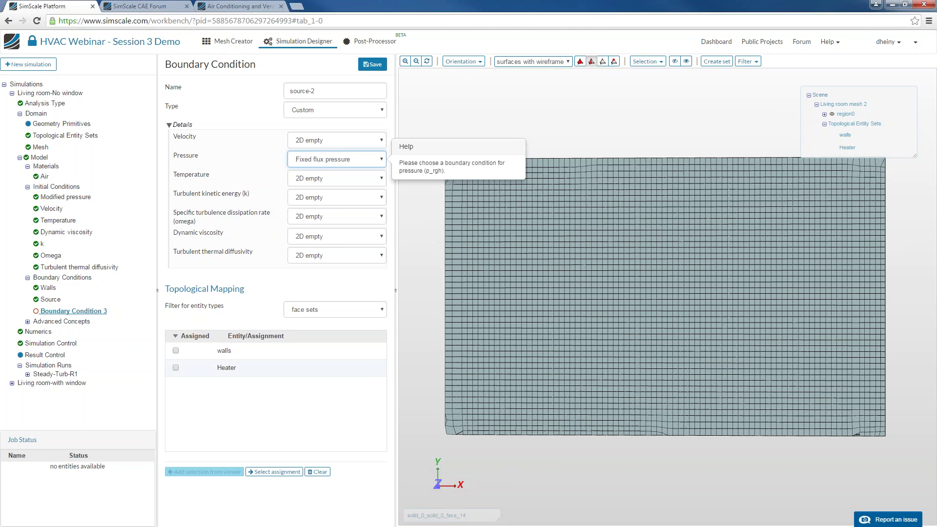
left_click(339, 284)
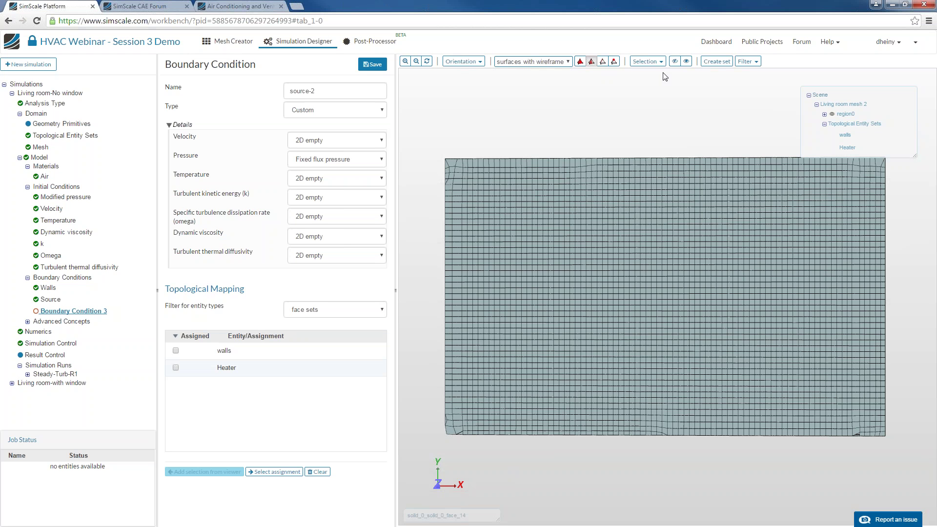
left_click_drag(611, 135, 630, 157)
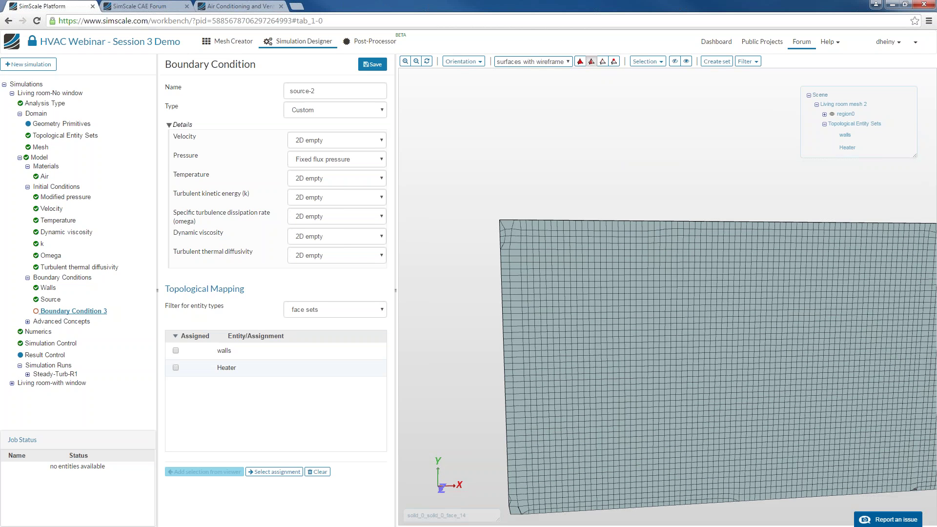
Step: Open the Public Projects library in a separate tab and browse through its simulation projects
middle_click(716, 41)
left_click(139, 6)
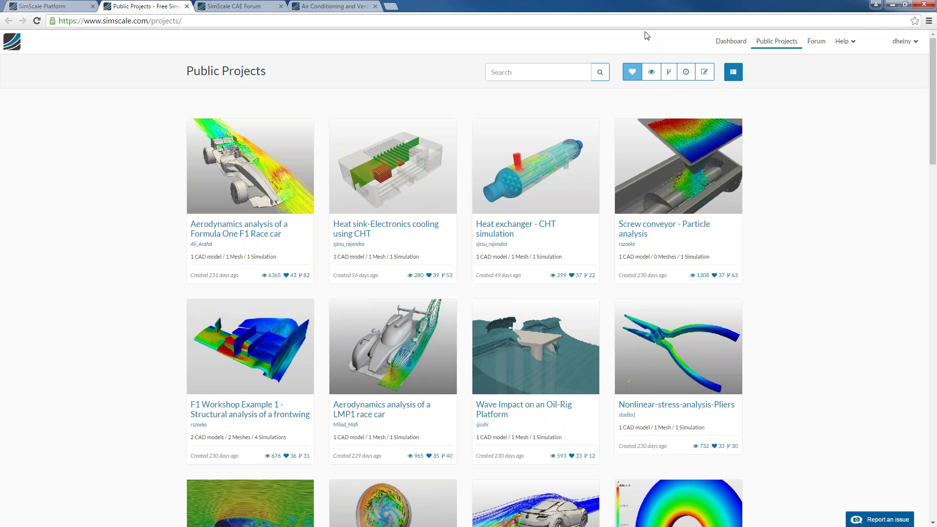
scroll(379, 209, "down", 8)
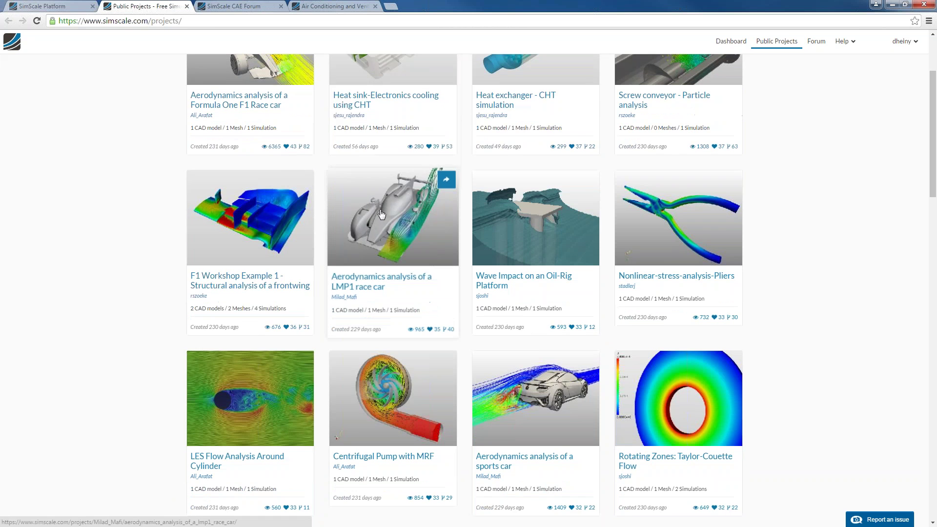
scroll(379, 209, "down", 6)
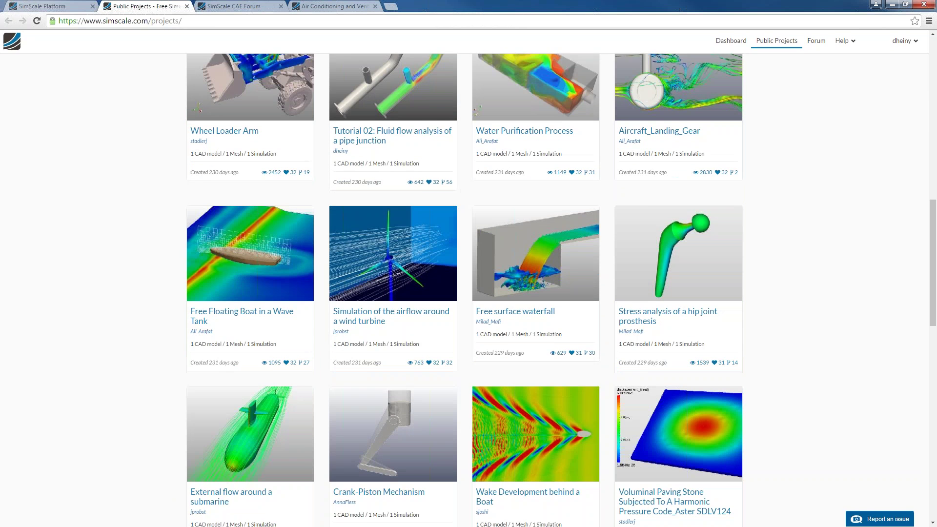
scroll(381, 207, "down", 8)
scroll(380, 207, "down", 5)
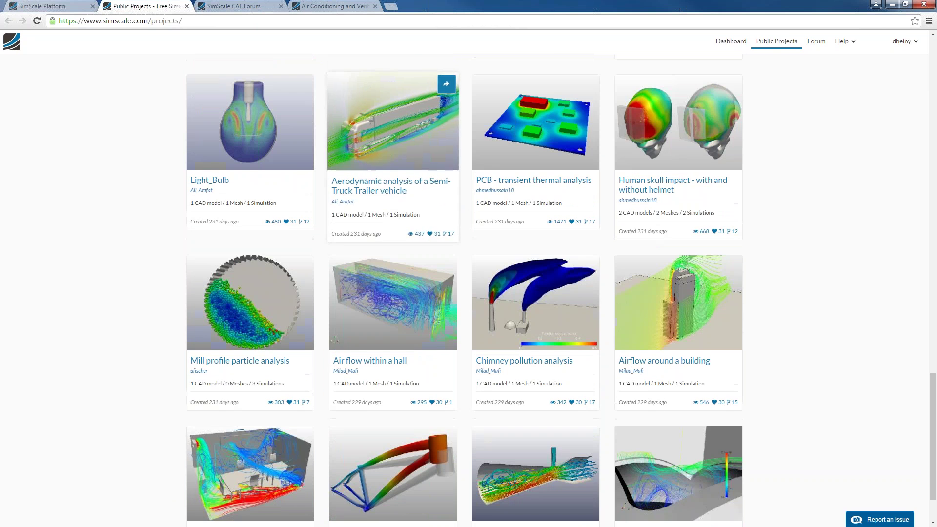
left_click(45, 6)
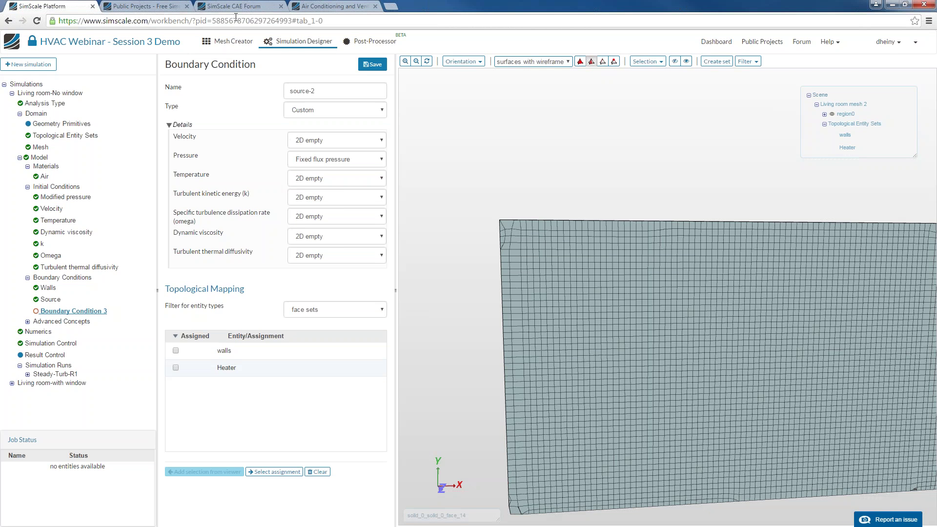
left_click(333, 6)
left_click(244, 6)
left_click(141, 5)
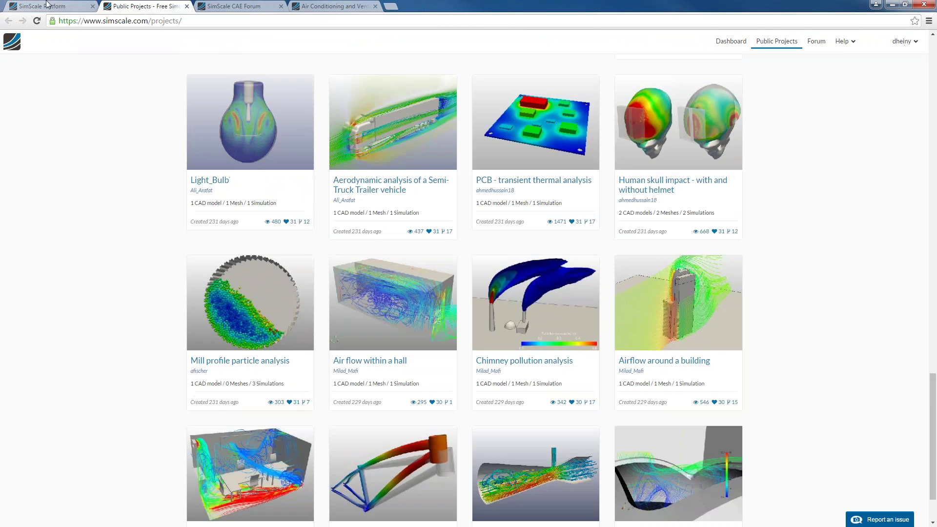
Step: Return to the post-processing view of the temperature slice and check the opacity setting of the room's visible Steady-Turb-R1 result
left_click(47, 6)
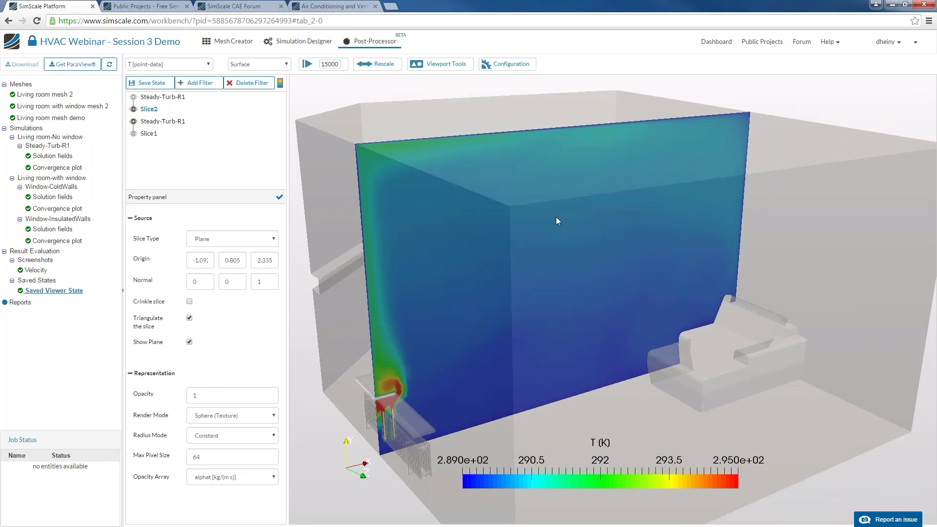
left_click_drag(558, 221, 520, 265)
left_click(161, 122)
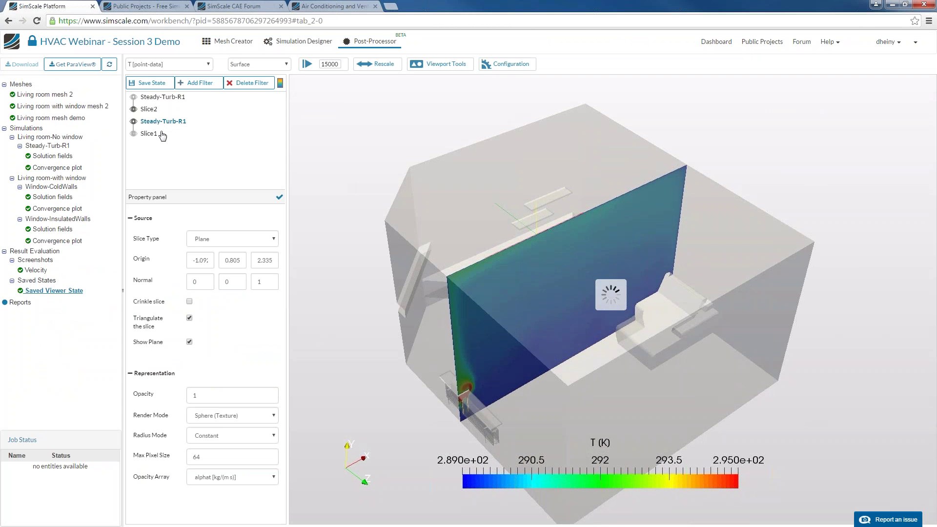
left_click_drag(283, 238, 285, 335)
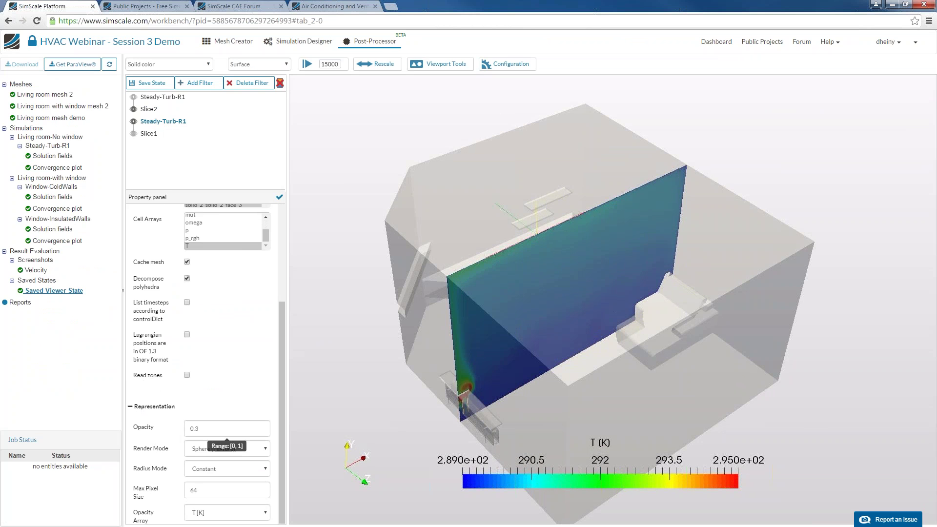
Step: Examine the temperature slice through the heater and room from a lower, closer view, and review the Steady-Turb-R1 source properties
left_click_drag(566, 380, 561, 272)
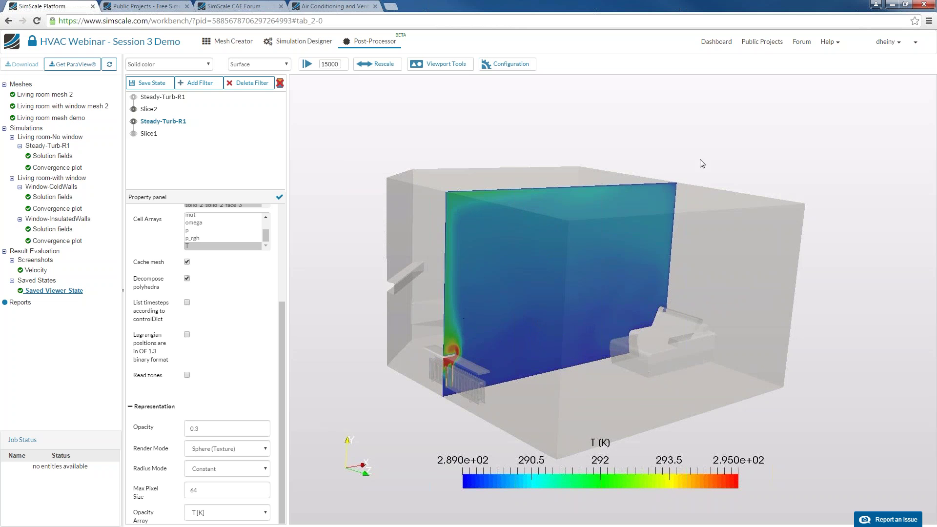
middle_click_drag(586, 374, 584, 329)
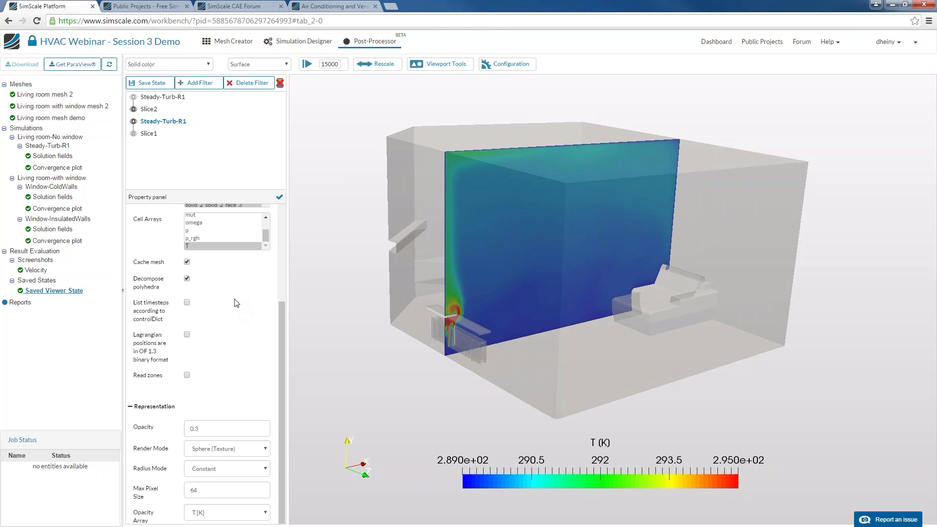
left_click_drag(280, 327, 290, 206)
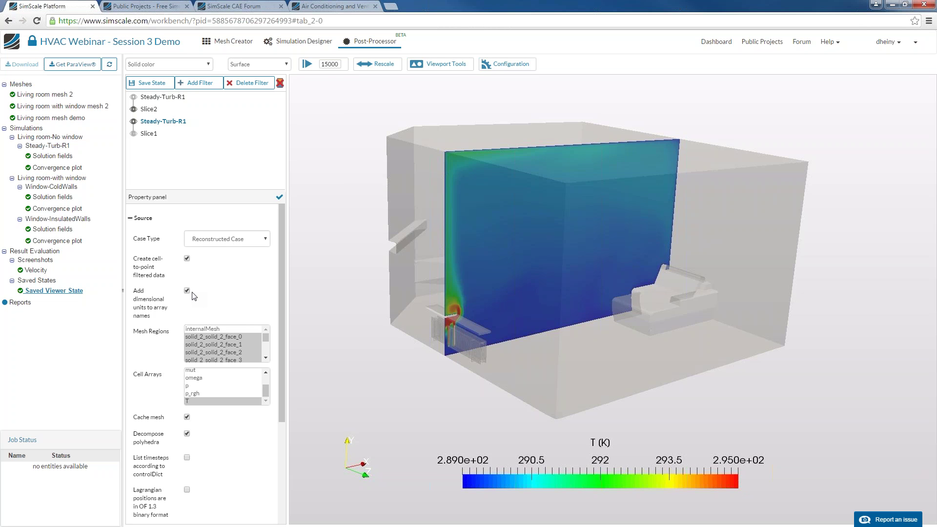
scroll(765, 290, "up", 5)
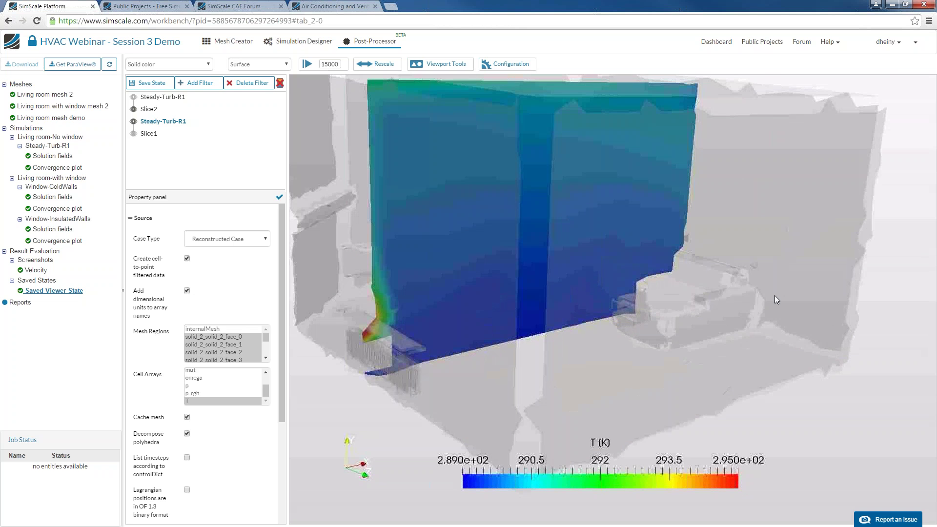
right_click_drag(773, 291, 766, 277)
middle_click_drag(602, 232, 581, 225)
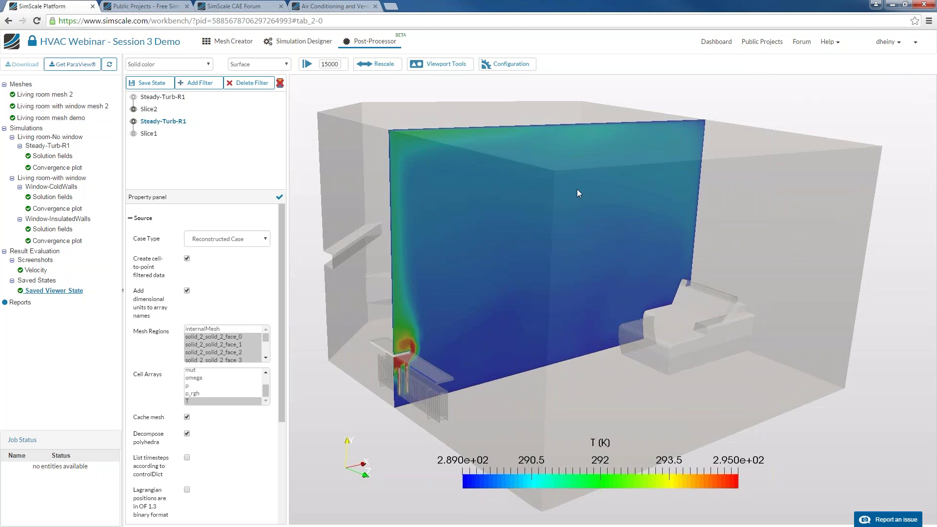